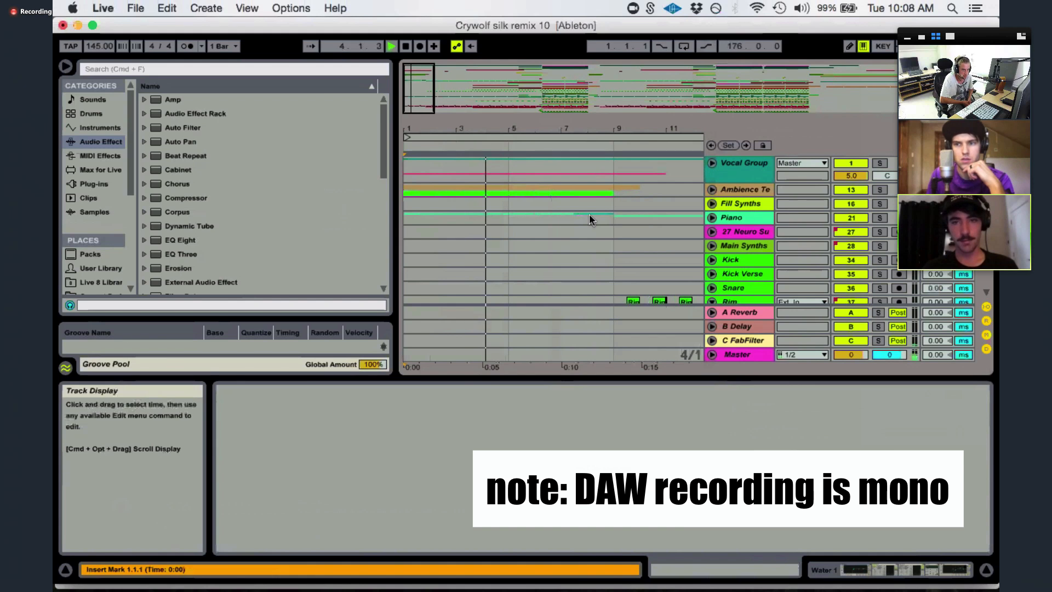
- Stop playback and play the arrangement from bar 21, before the verse kick enters
left_click(406, 47)
left_click_drag(411, 85, 411, 33)
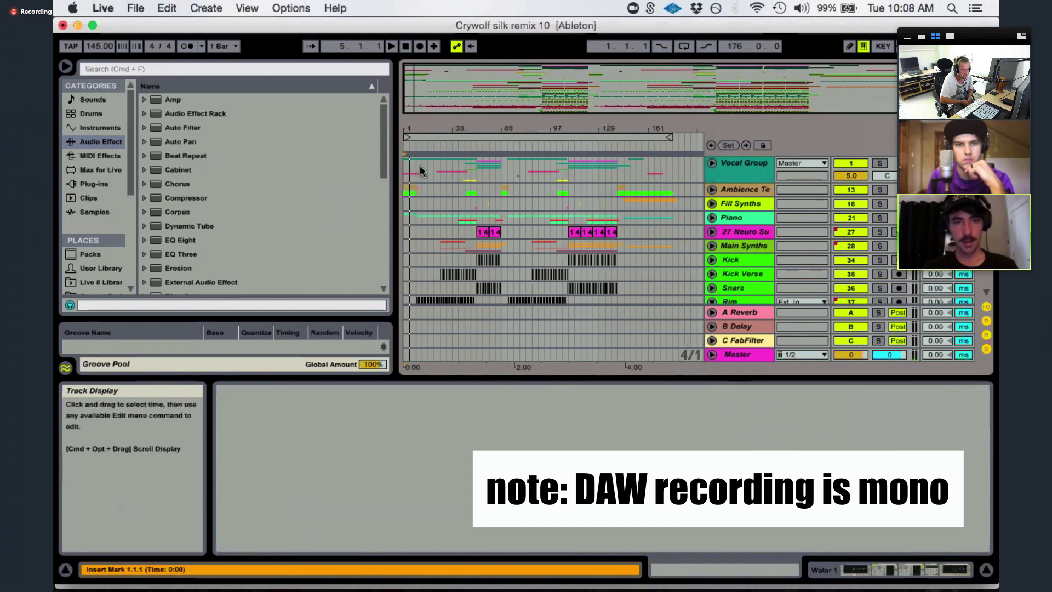
left_click_drag(421, 115, 423, 174)
left_click(522, 173)
key("space")
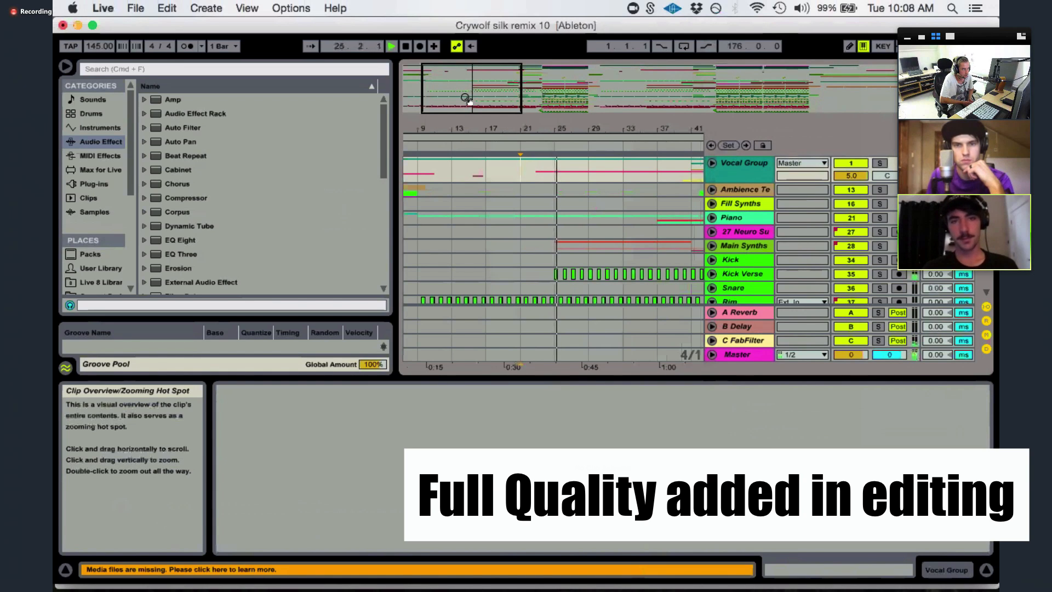
- Play the arrangement's outro section from bar 145
mouse_move(469, 100)
left_mouse_down()
mouse_move(707, 79)
mouse_move(663, 100)
left_mouse_up()
left_click(639, 165)
key("space")
left_click(619, 160)
key("space")
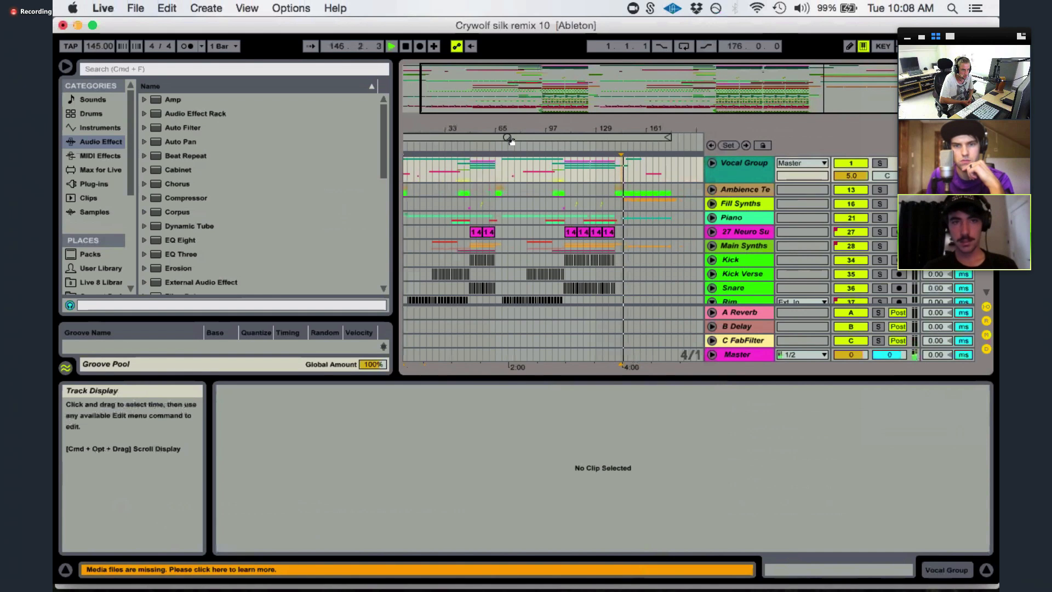
- Return to the start of the song and play the intro from bar 1
left_click_drag(441, 81, 433, 118)
left_click(406, 46)
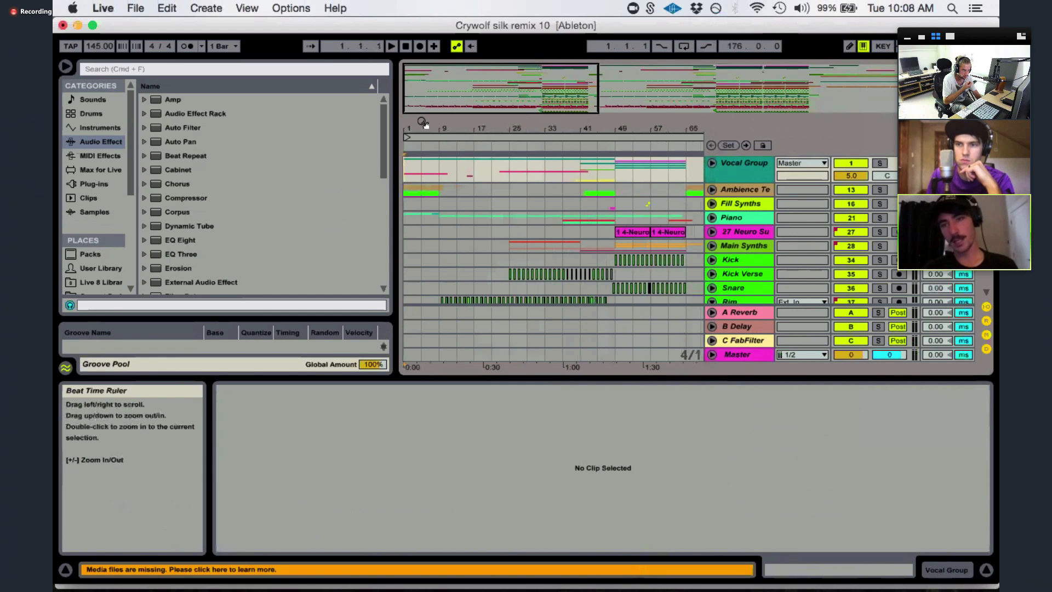
key("space")
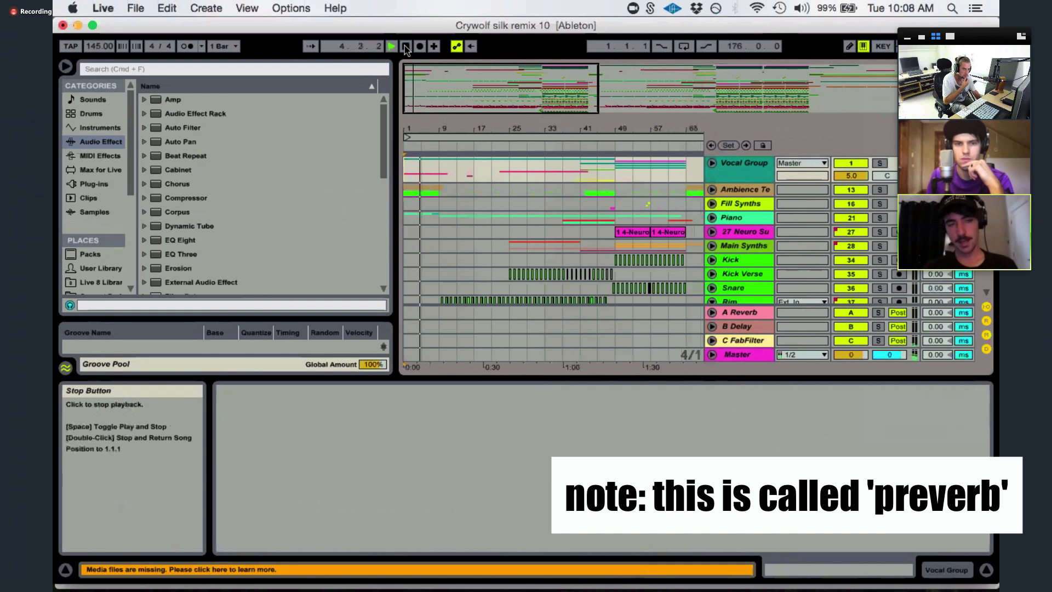
left_click_drag(415, 88, 415, 131)
key("space")
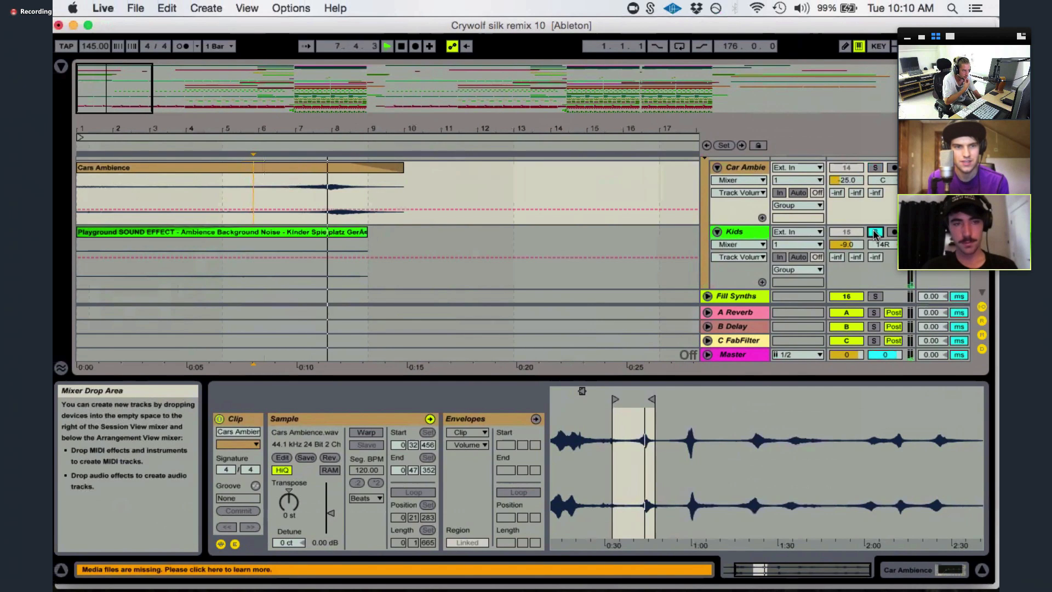
- Solo the Plastic Bag track and open its first clip, Cymatics - Plastic Bag 1
scroll(875, 235, "down", 6)
scroll(876, 213, "down", 8)
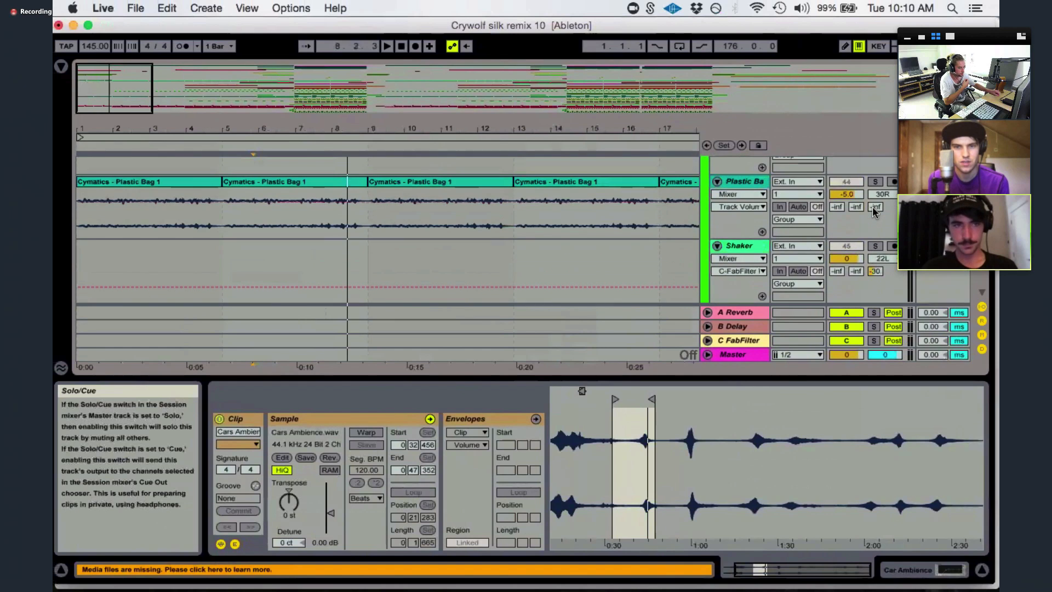
left_click(875, 182)
left_click_drag(153, 124, 151, 110)
left_click(134, 182)
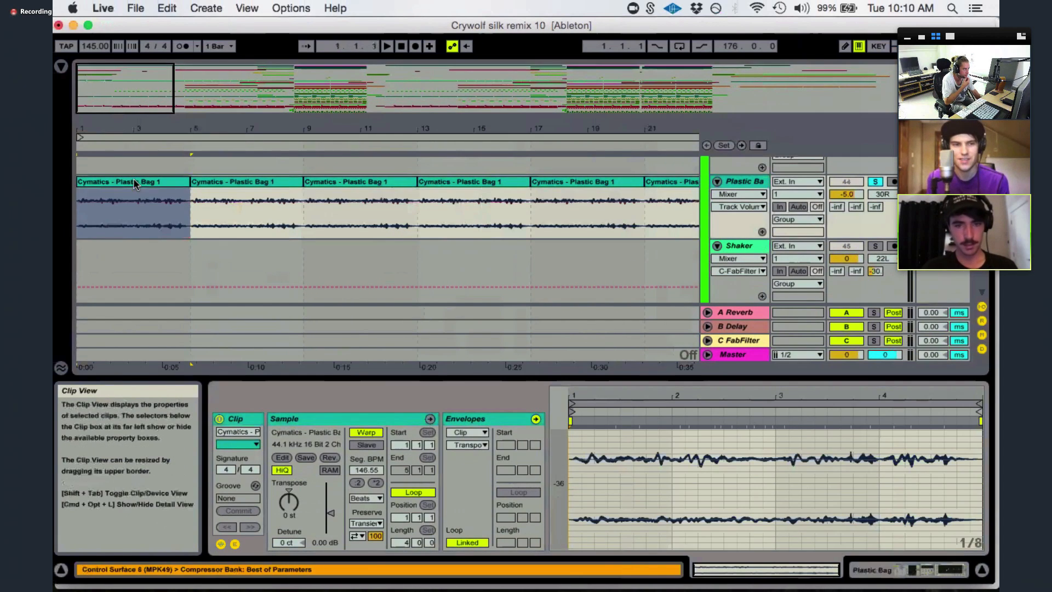
- Listen to the soloed Plastic Bag track from bar 1, restarting playback once
left_click(456, 445)
left_click(456, 445)
key("space")
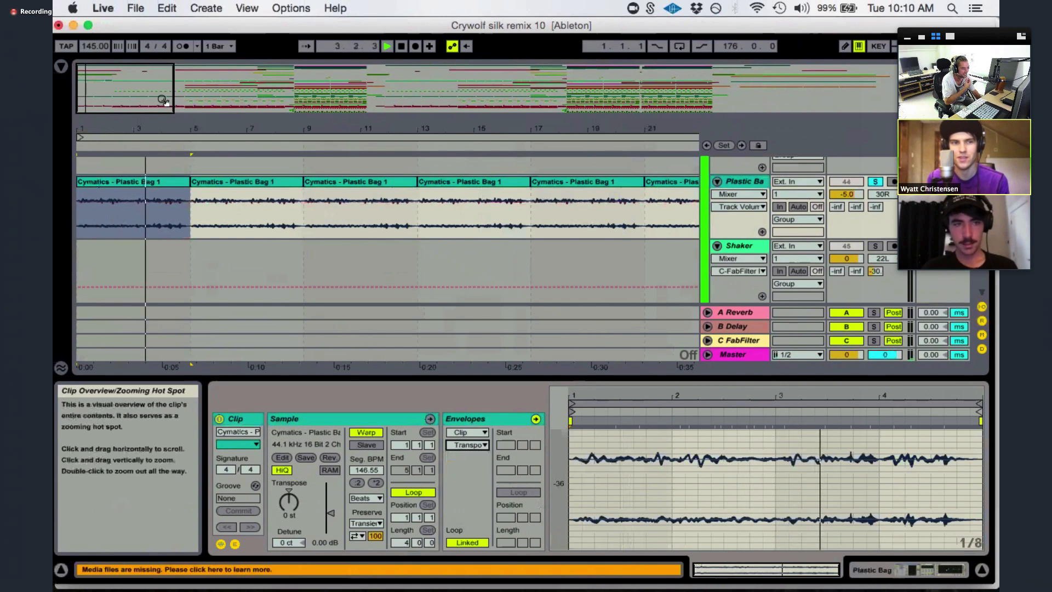
left_click_drag(150, 128, 150, 85)
key("space")
key("space")
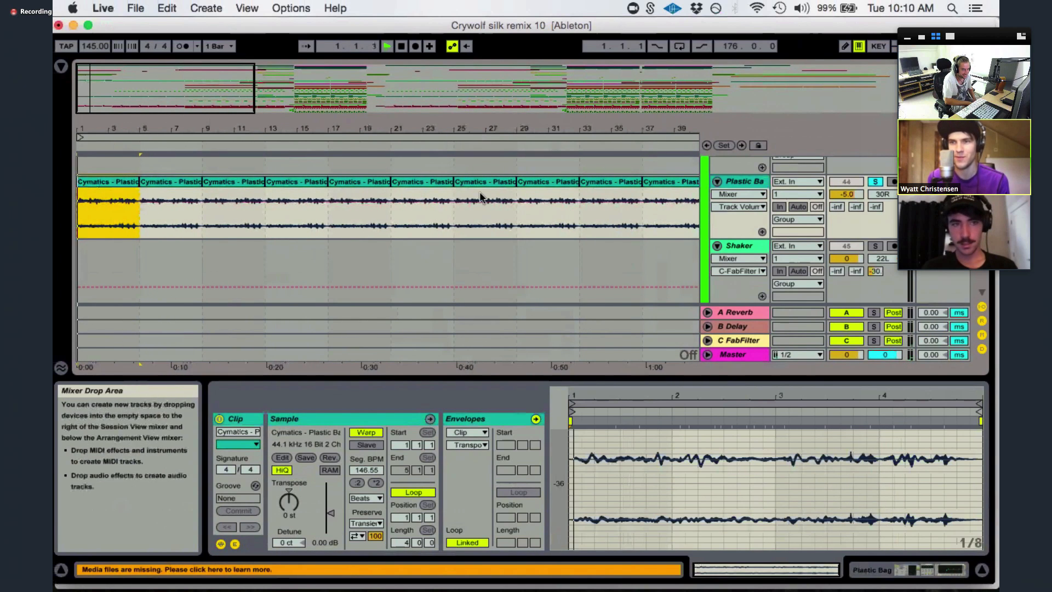
- Show the Drum Group's effect devices and solo the whole group during playback
scroll(699, 228, "down", 10)
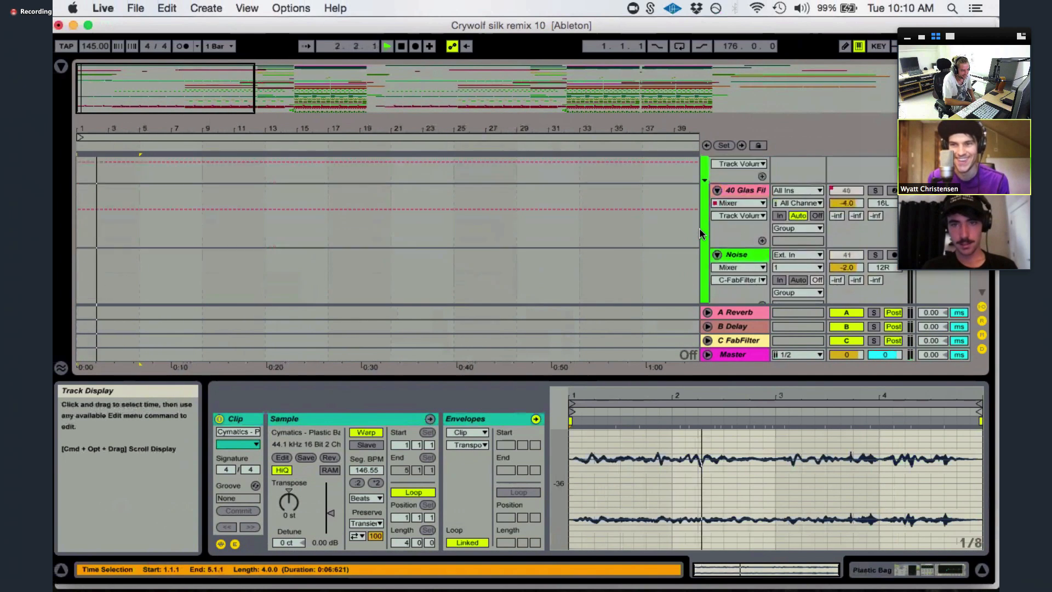
scroll(700, 228, "up", 4)
left_click(725, 216)
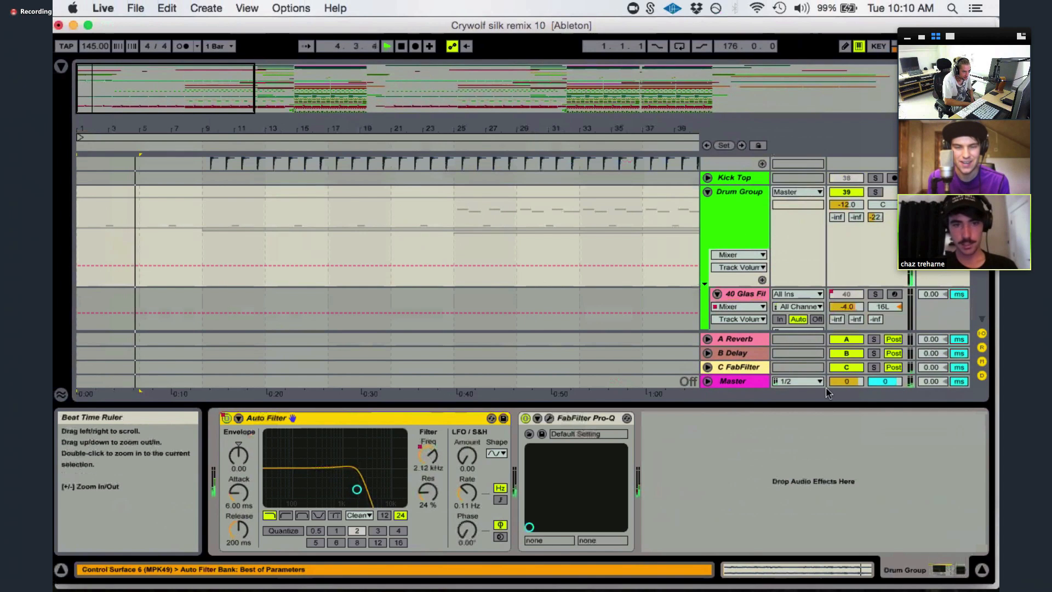
left_click_drag(235, 89, 207, 99)
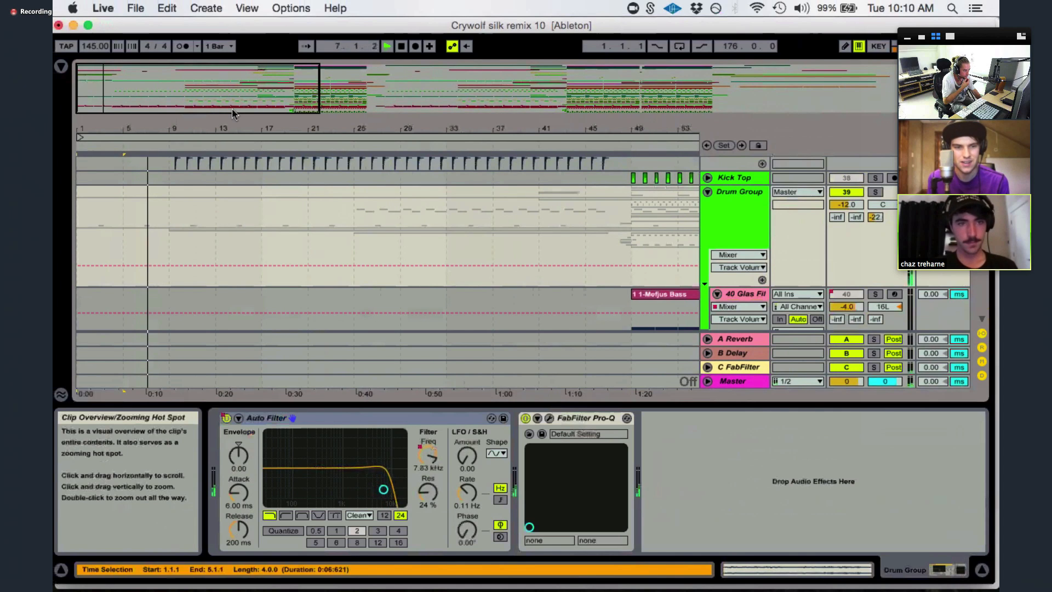
left_click(873, 192)
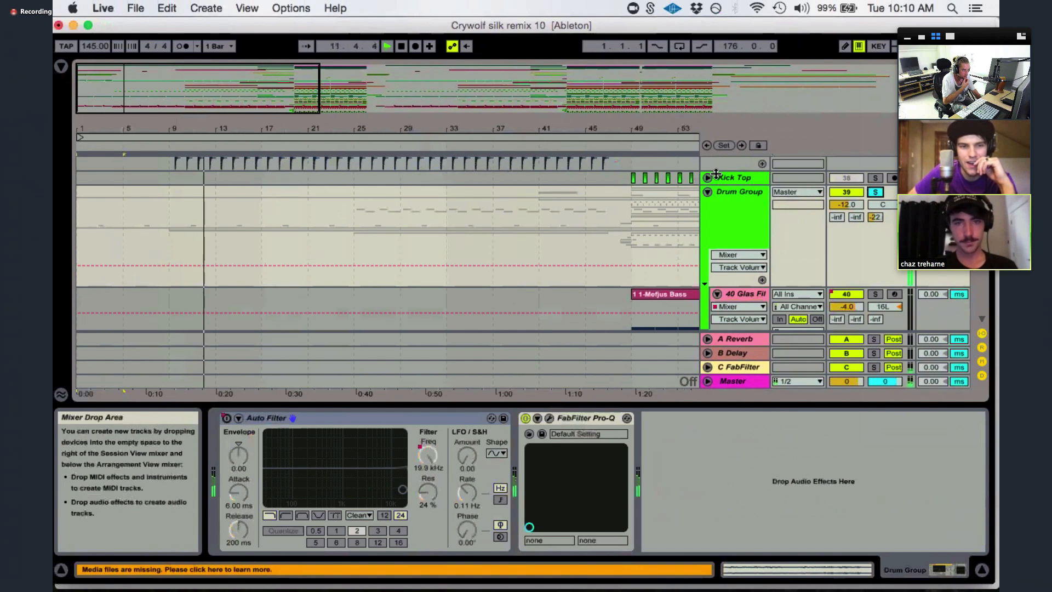
- Solo the Vinyl noise track inside the Drum Group and listen to it
scroll(720, 217, "down", 15)
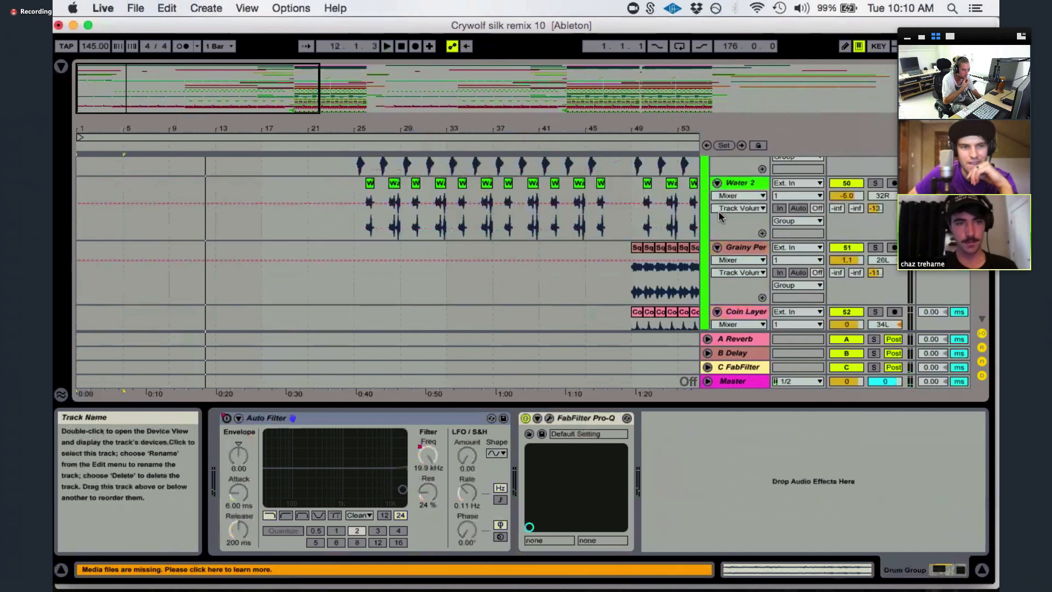
scroll(719, 217, "down", 5)
left_click(875, 190)
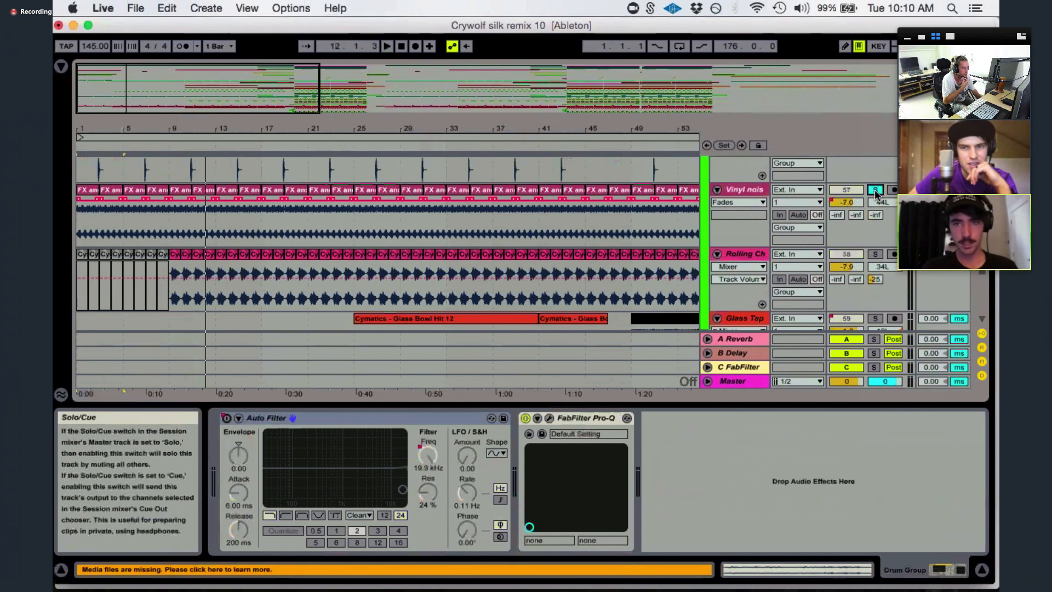
key("space")
- Solo the Rolling Chair track and play it from its clip at bar 9
left_click(177, 253)
left_click(743, 255)
left_click(875, 255)
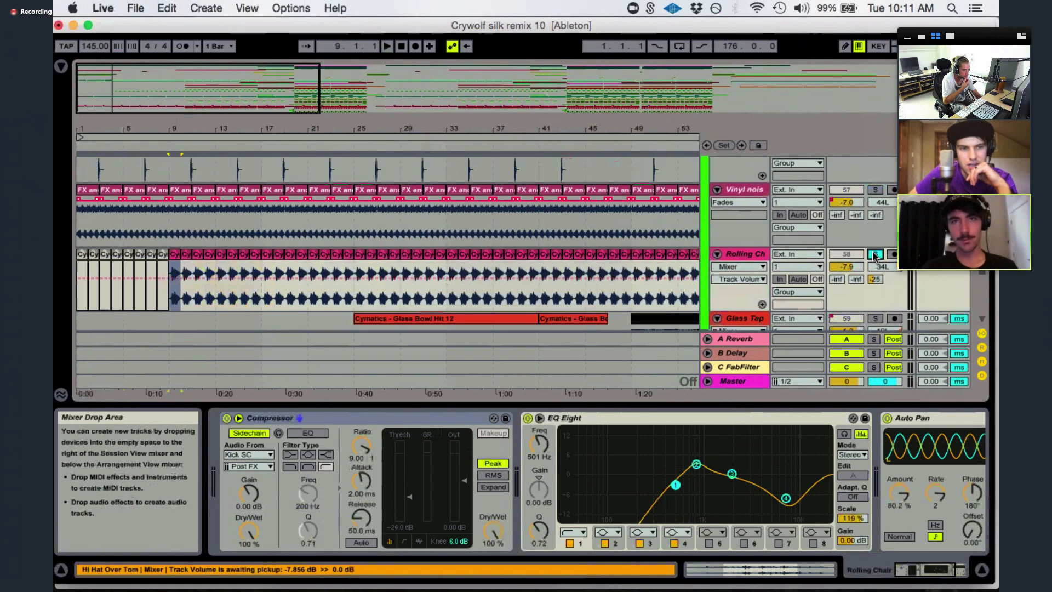
left_click(173, 259)
key("space")
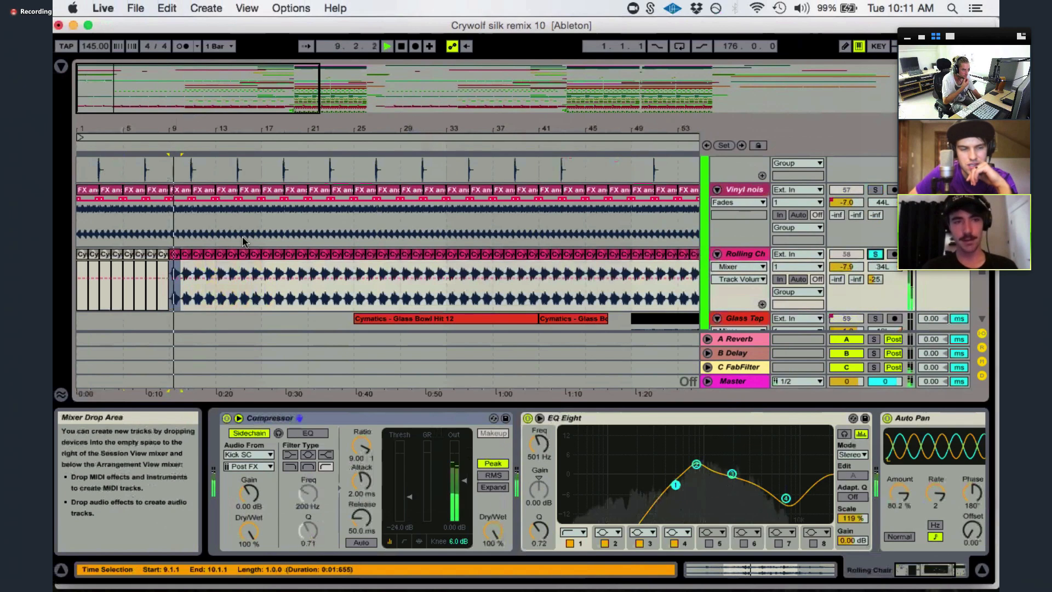
- Open the Rolling Chair clip at bar 9, set its transpose to 0 st and audition it
double_click(173, 259)
key("space")
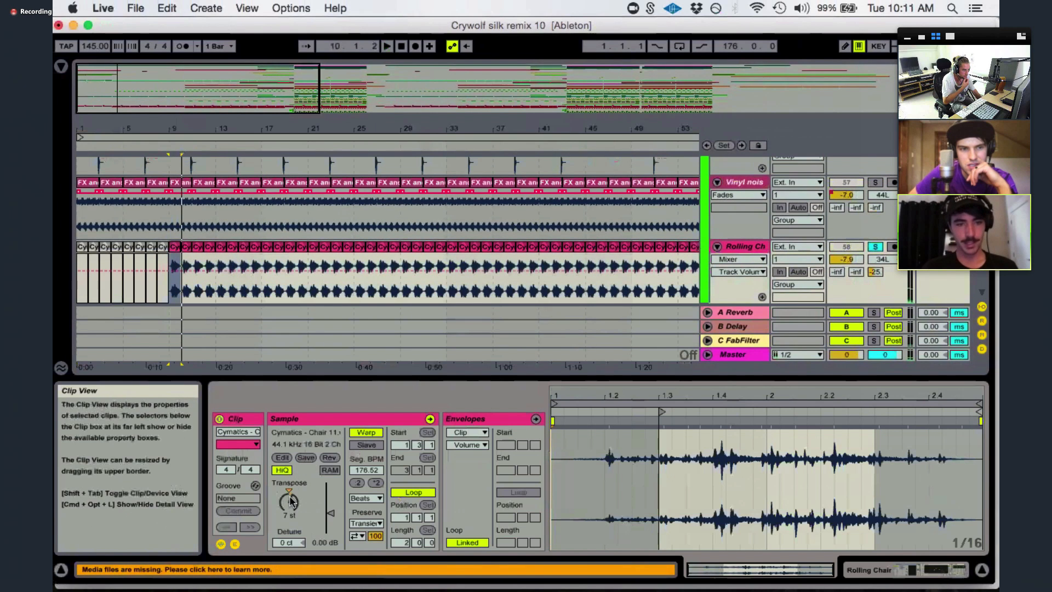
key("space")
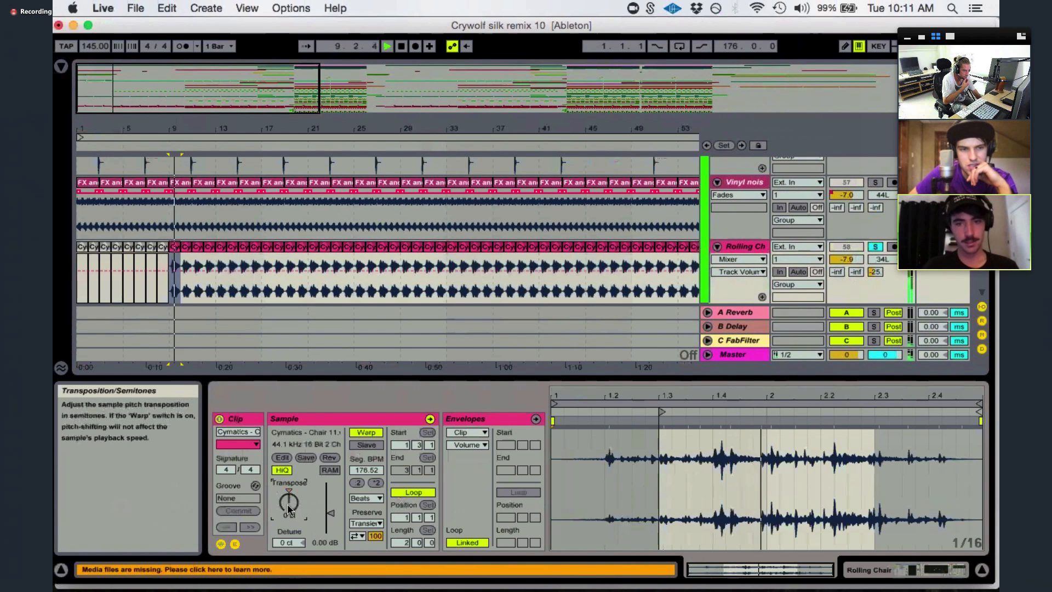
key("space")
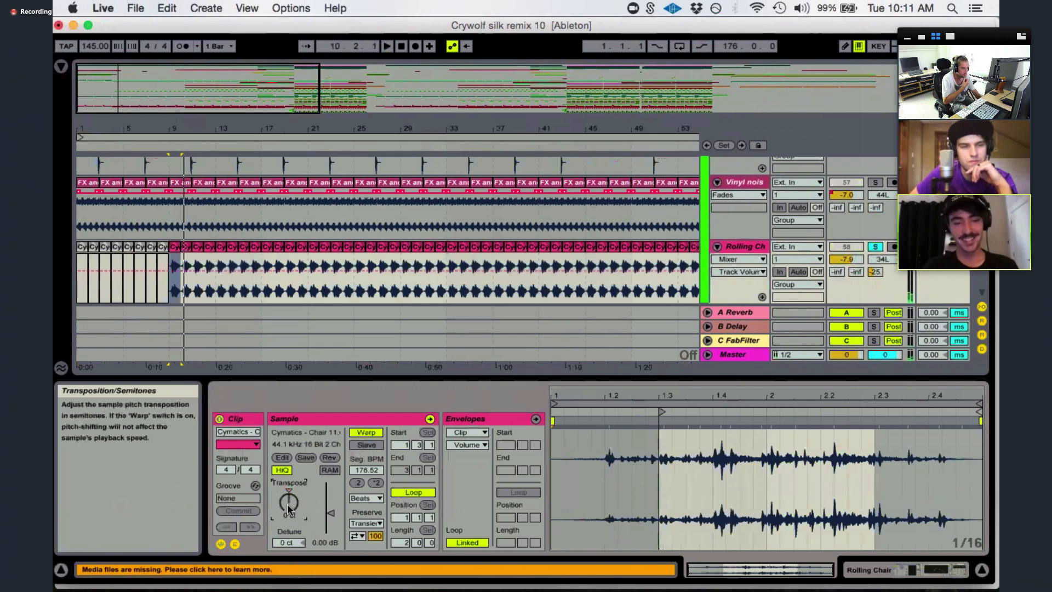
- Play the song from the start with the Rolling Chair track unsoloed and the full arrangement in view
double_click(375, 82)
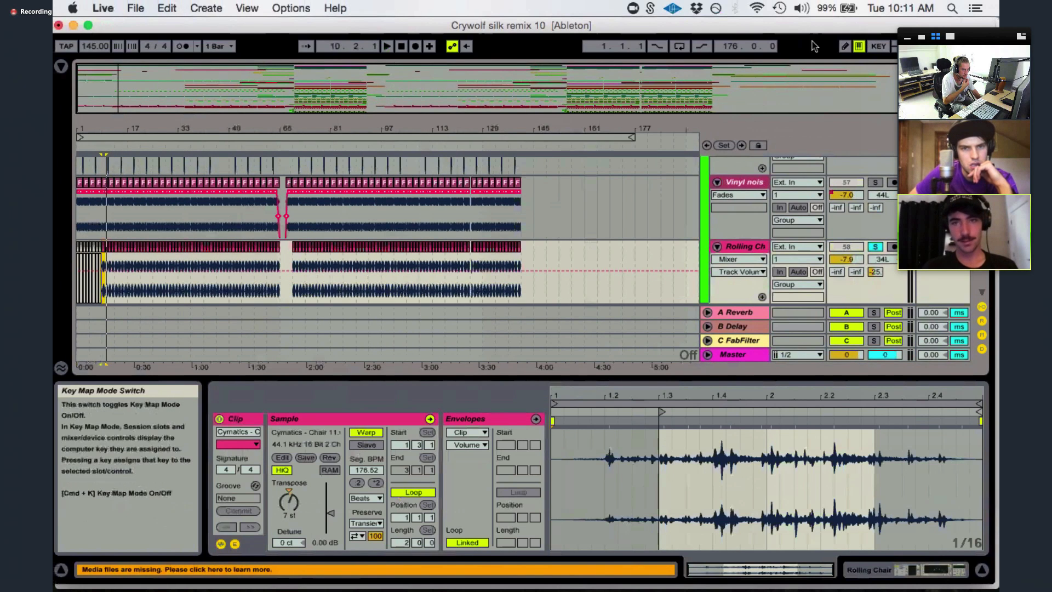
key("Home")
key("space")
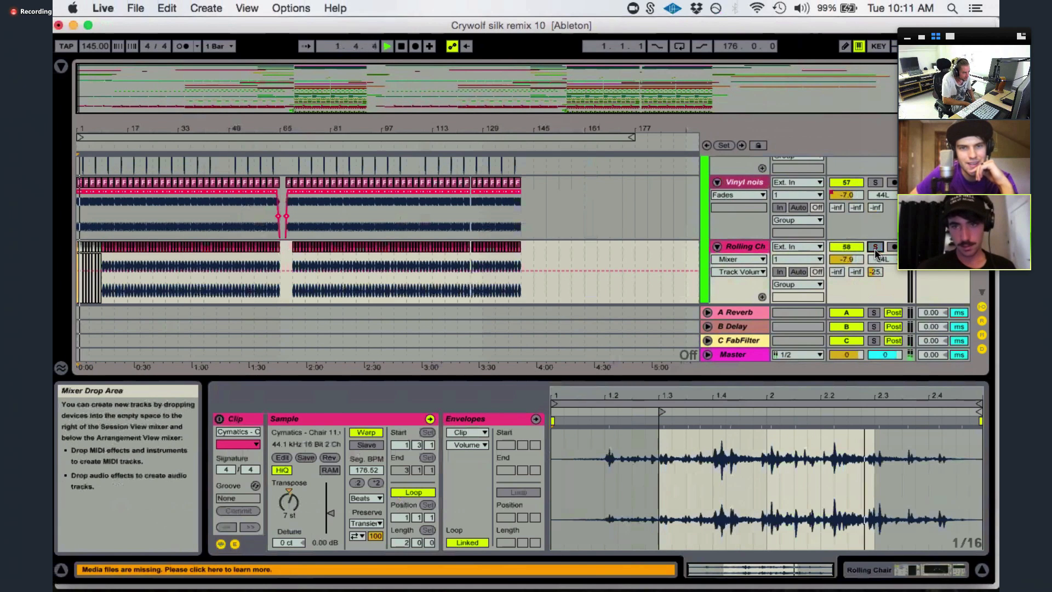
left_click(876, 250)
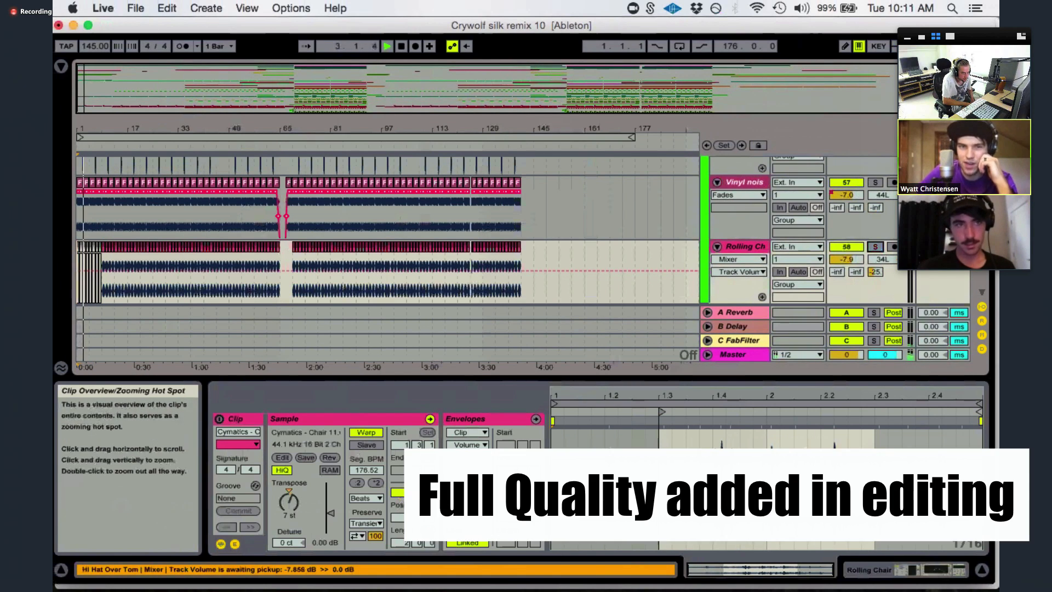
- Set the arrangement's fixed grid to 4 Bars and fold the Ambience group track
right_click(570, 258)
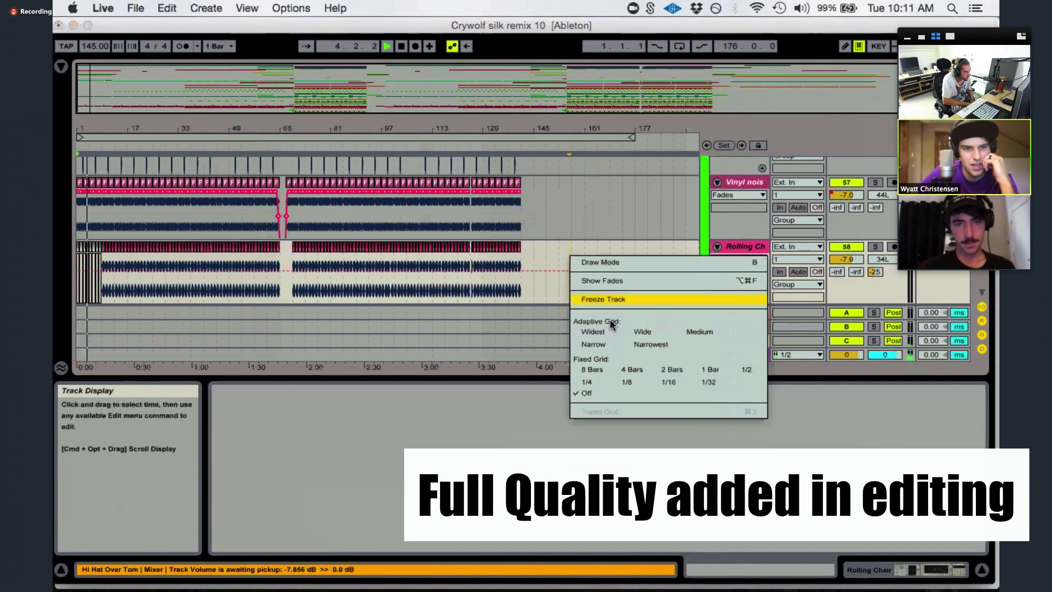
left_click(632, 370)
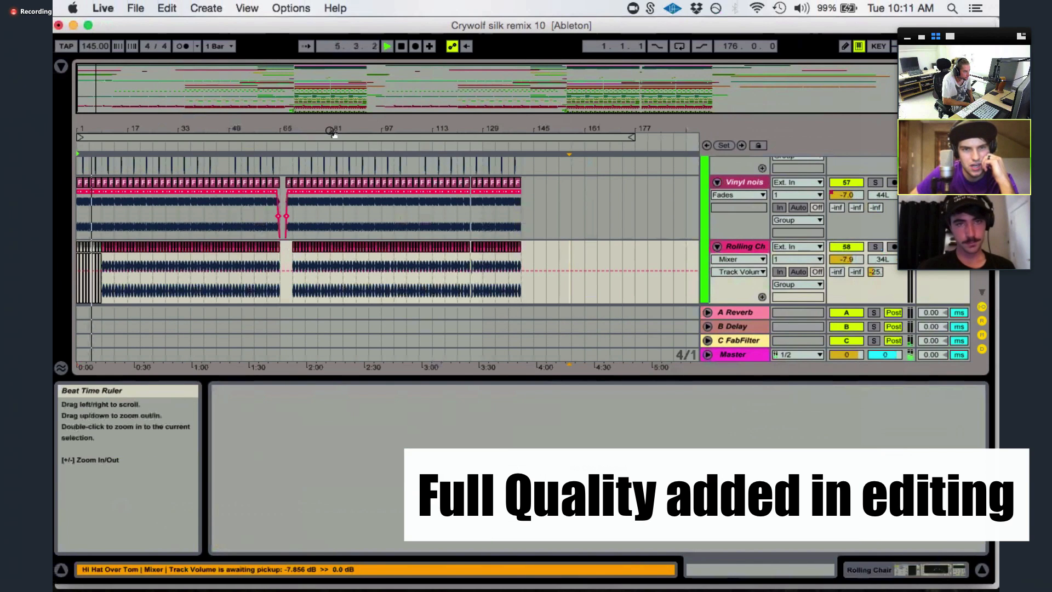
scroll(152, 206, "down", 5)
scroll(152, 206, "down", 10)
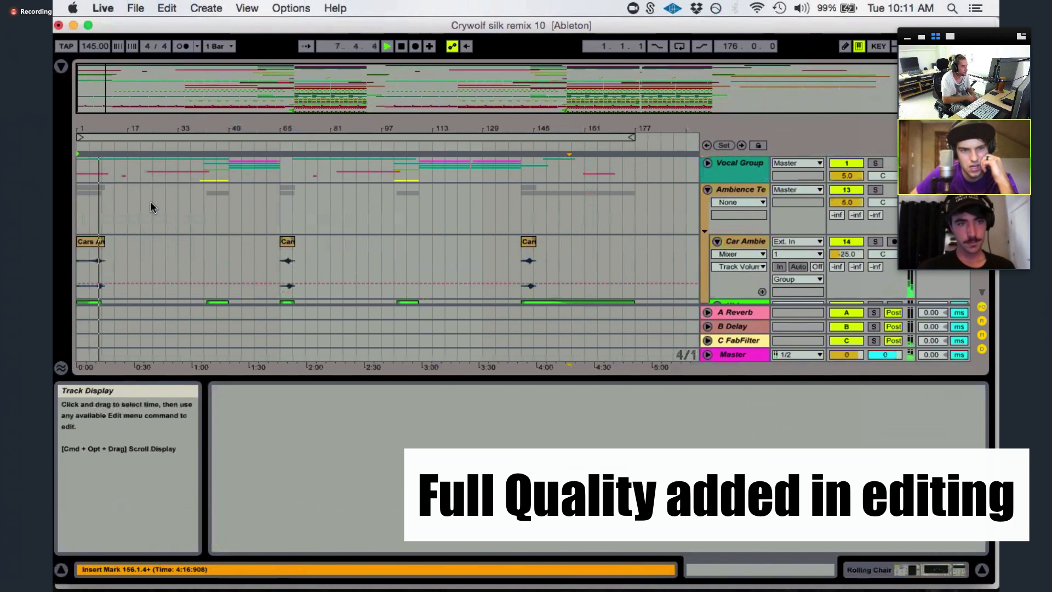
left_click(708, 189)
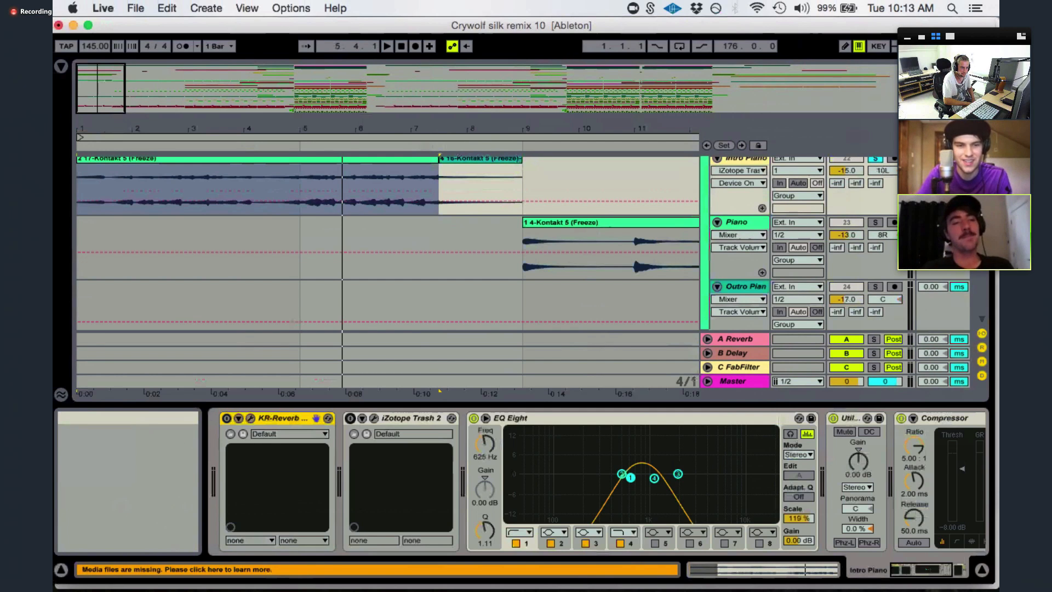
- Turn on the KR-Reverb and iZotope Trash 2 devices on the Intro Piano track
left_click_drag(111, 71, 111, 39)
mouse_move(129, 96)
left_mouse_down()
mouse_move(129, 55)
mouse_move(129, 99)
left_mouse_up()
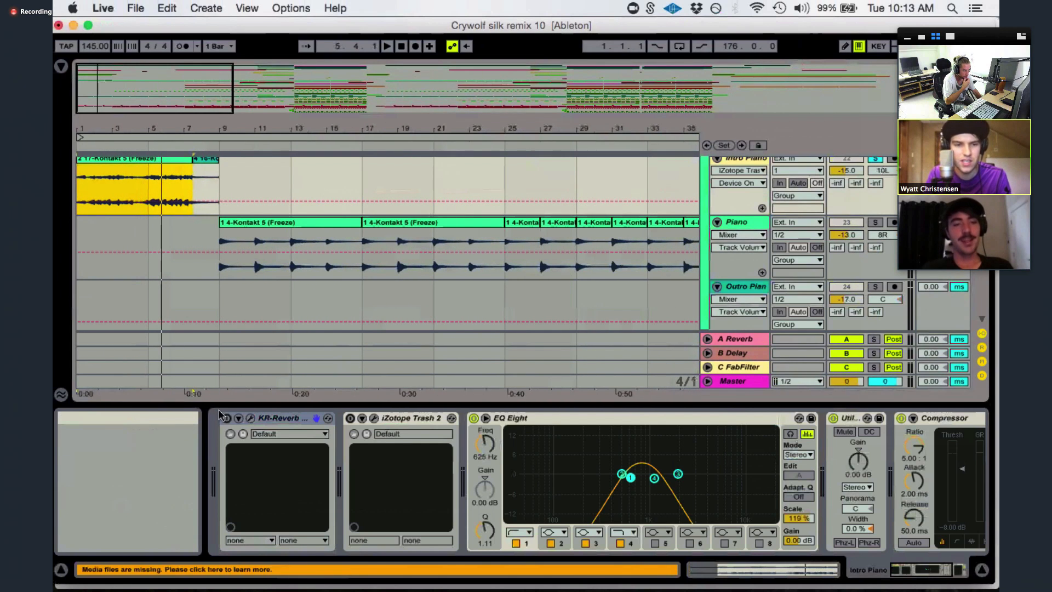
left_click(291, 418)
left_click(351, 419)
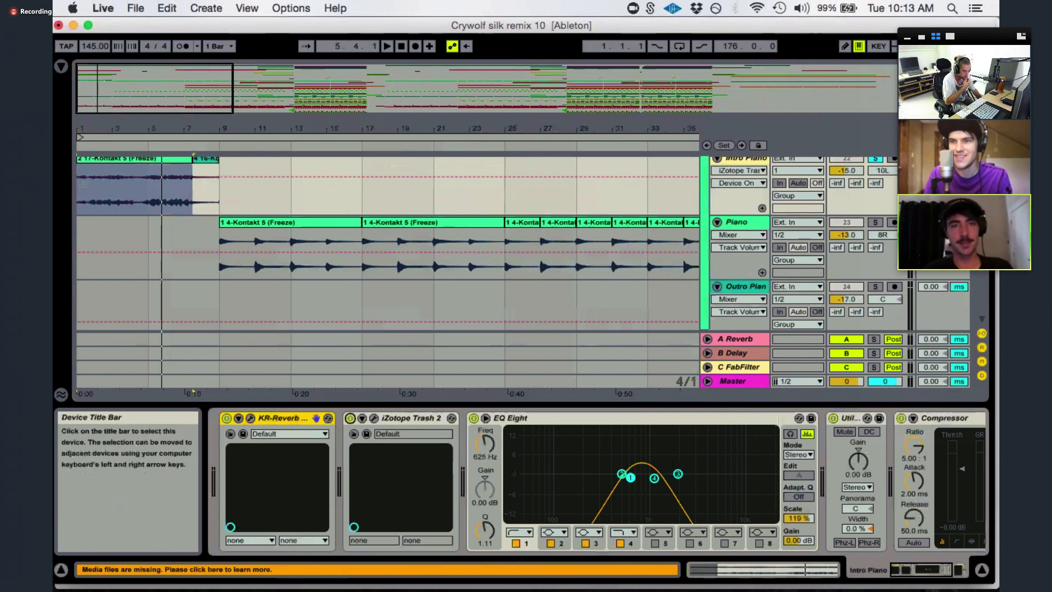
- Examine the Intro Piano's iZotope Trash 2 settings in its plug-in window, then close the window
left_click_drag(99, 89, 107, 89)
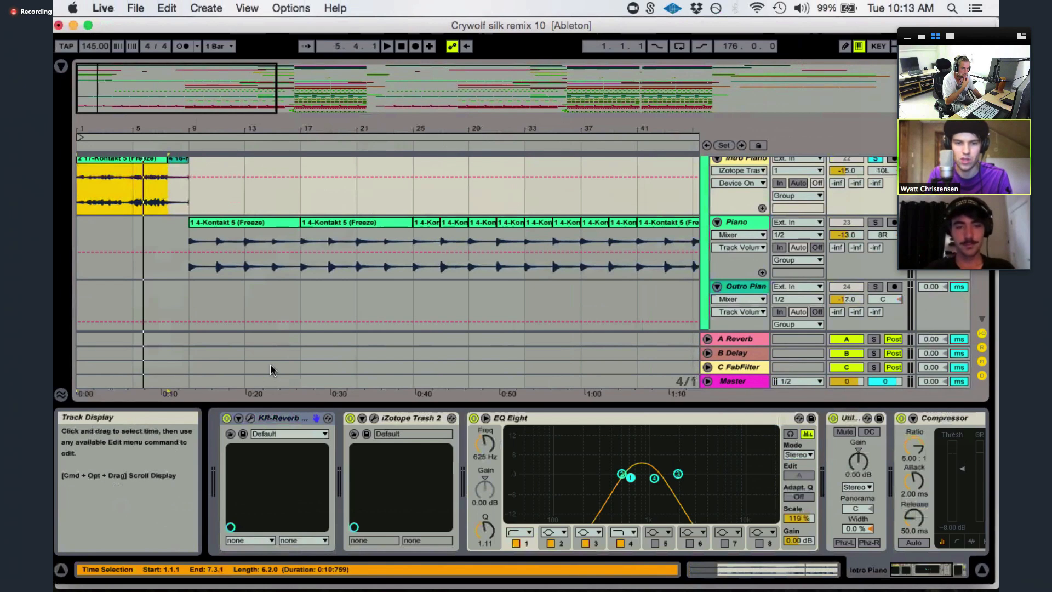
left_click(374, 420)
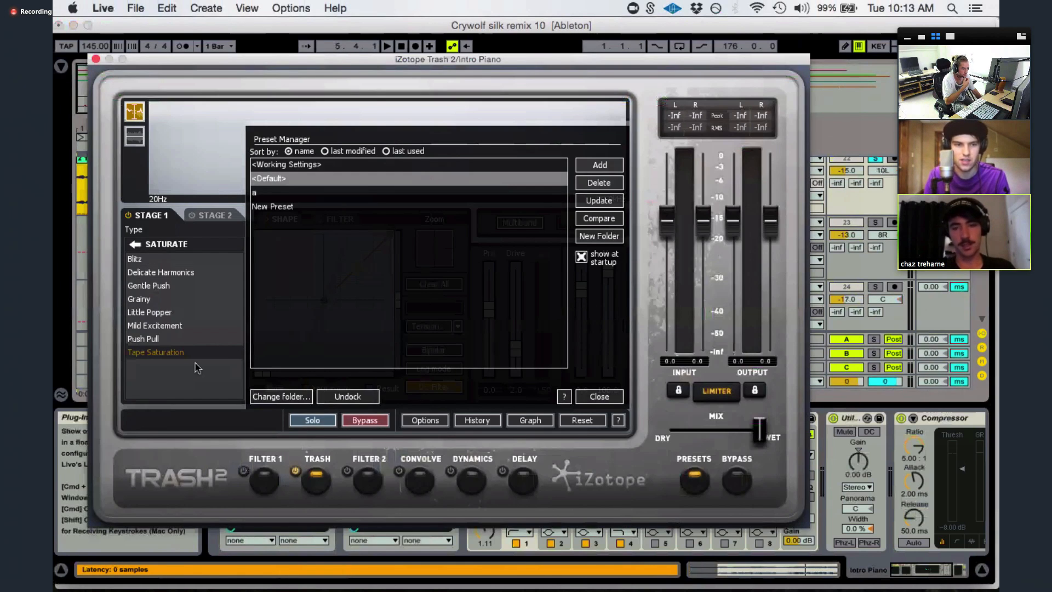
left_click(95, 58)
- Place the insert marker at bar 49 on the Vocal Group track, where the drop begins
scroll(422, 241, "up", 3)
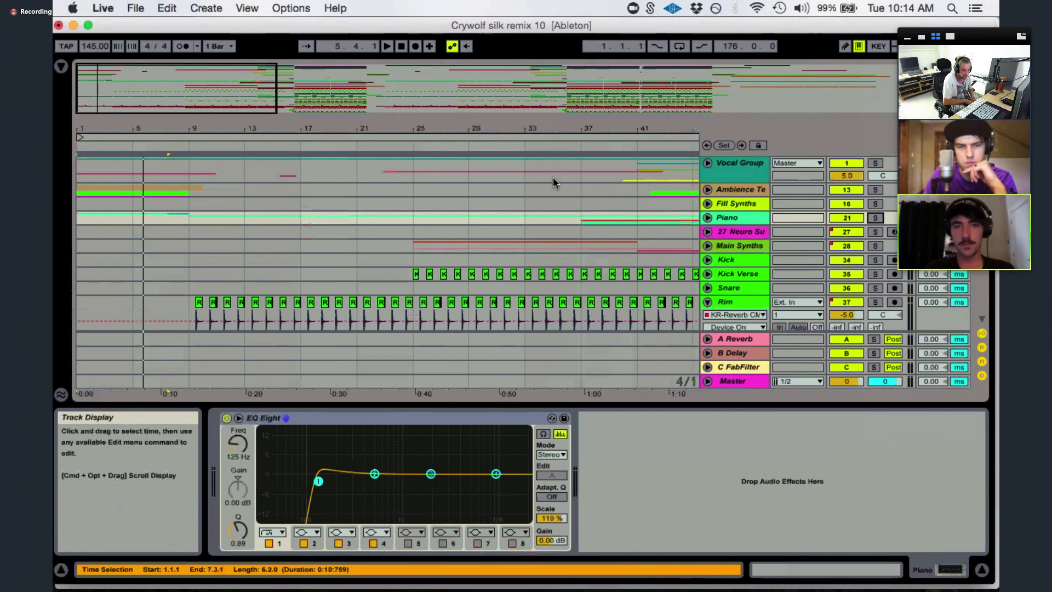
left_click_drag(299, 104, 301, 90)
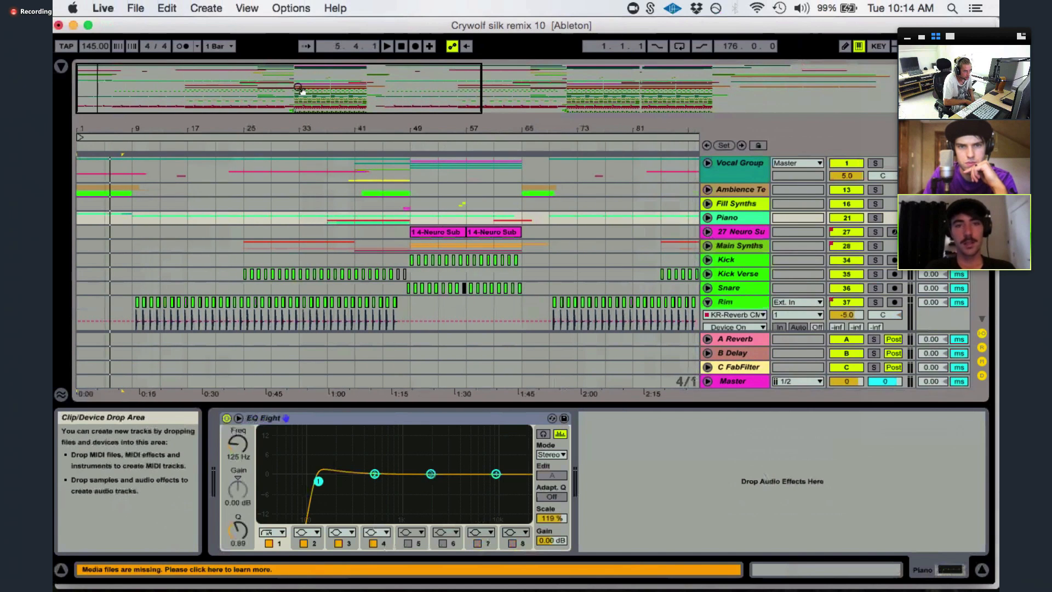
left_click(412, 169)
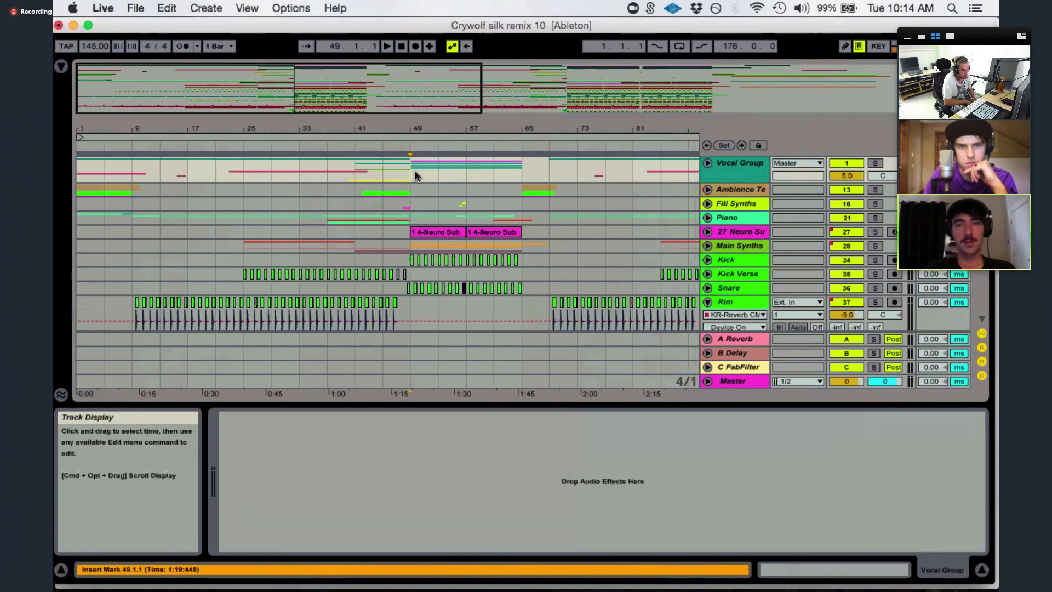
- Play the drop from bar 49 with the Vocal Group soloed and again unsoloed, then return the insert marker to bar 49
left_click(876, 163)
key("space")
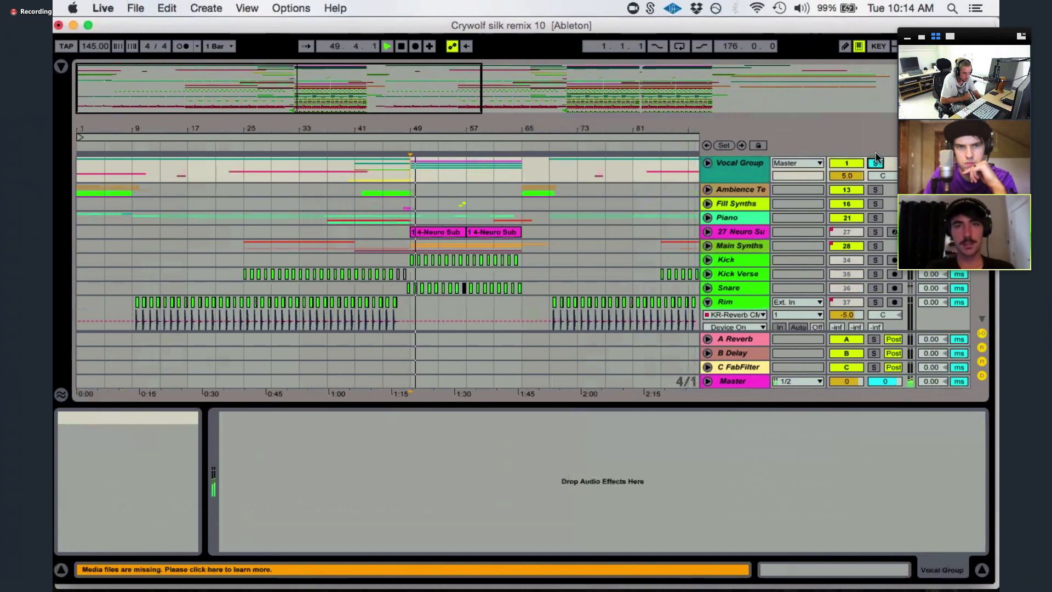
key("space")
left_click(876, 163)
key("space")
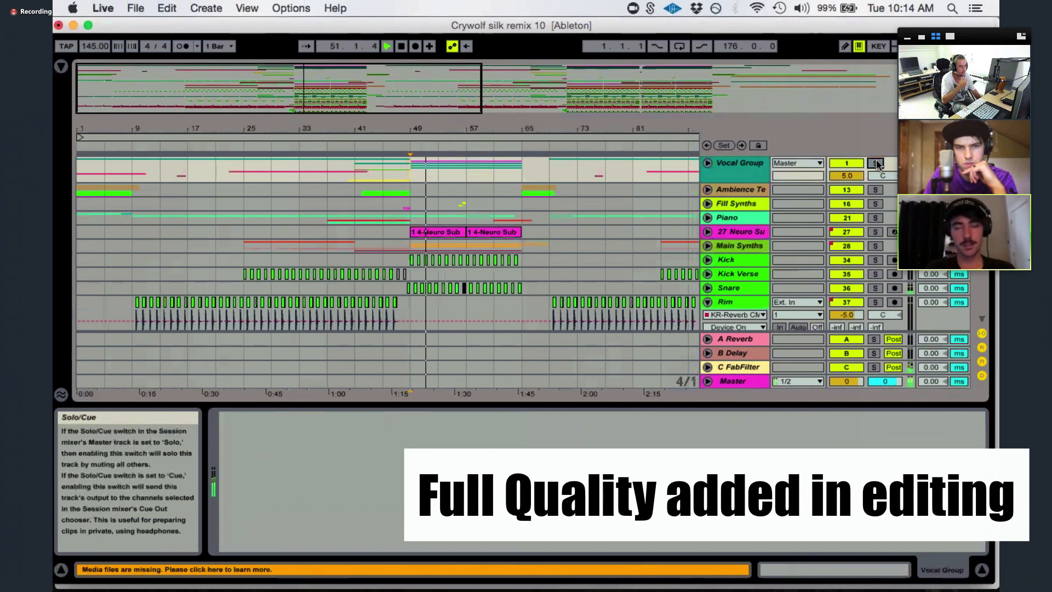
key("space")
left_click(412, 171)
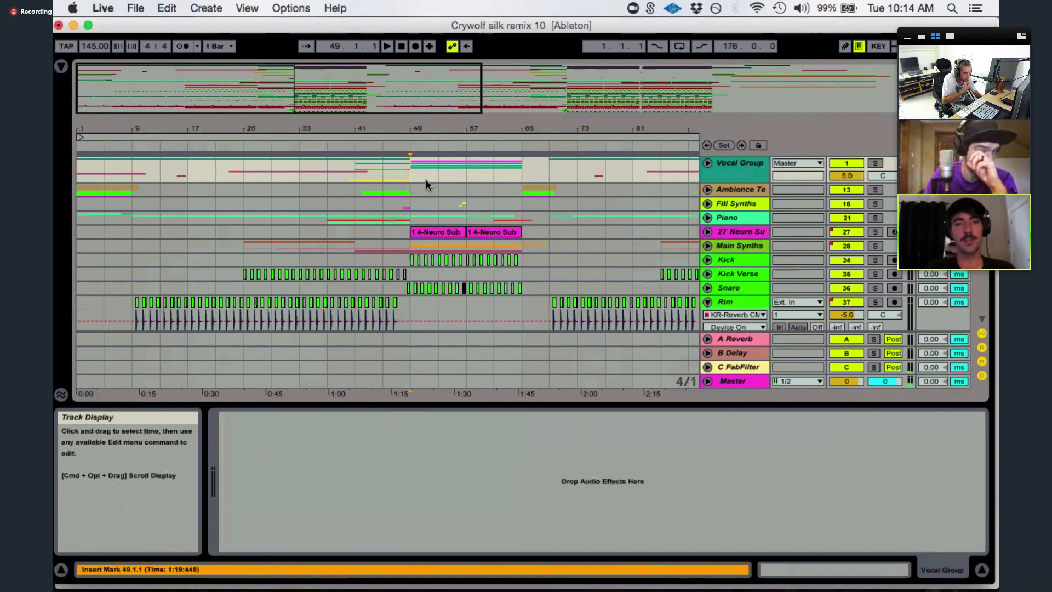
- Unfold the Vocal Group track and open the Vocal Melody track's acapella clip that starts at bar 49
left_click_drag(460, 129, 461, 72)
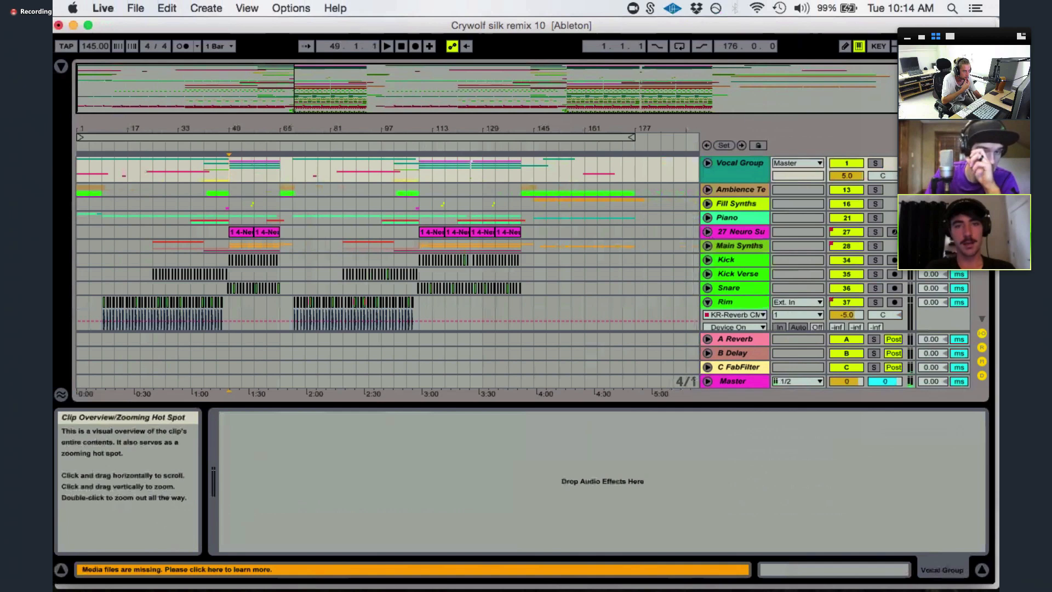
left_click(708, 163)
left_click(406, 227)
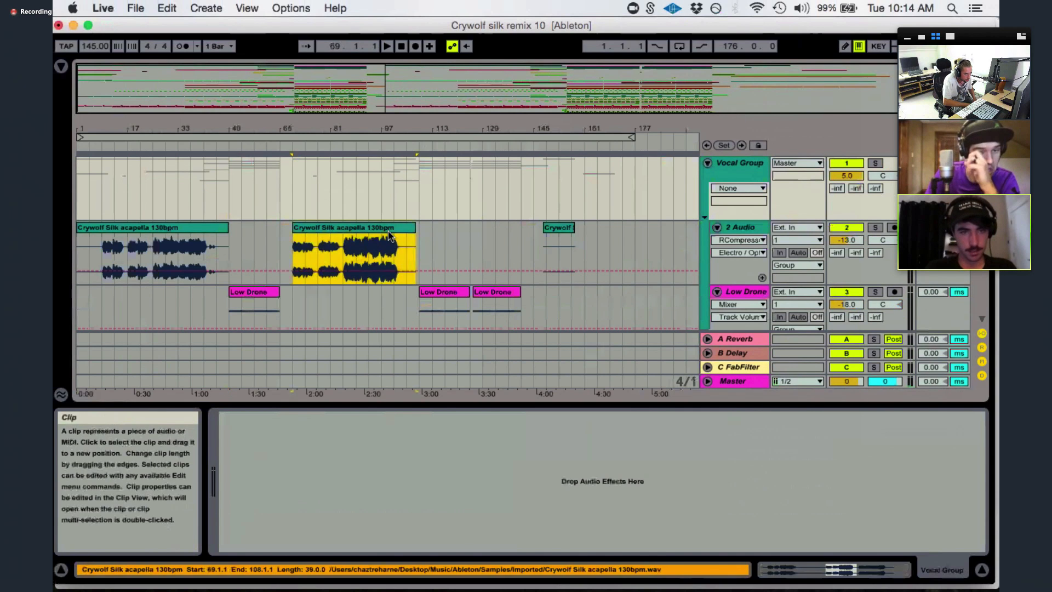
scroll(388, 236, "down", 5)
double_click(256, 237)
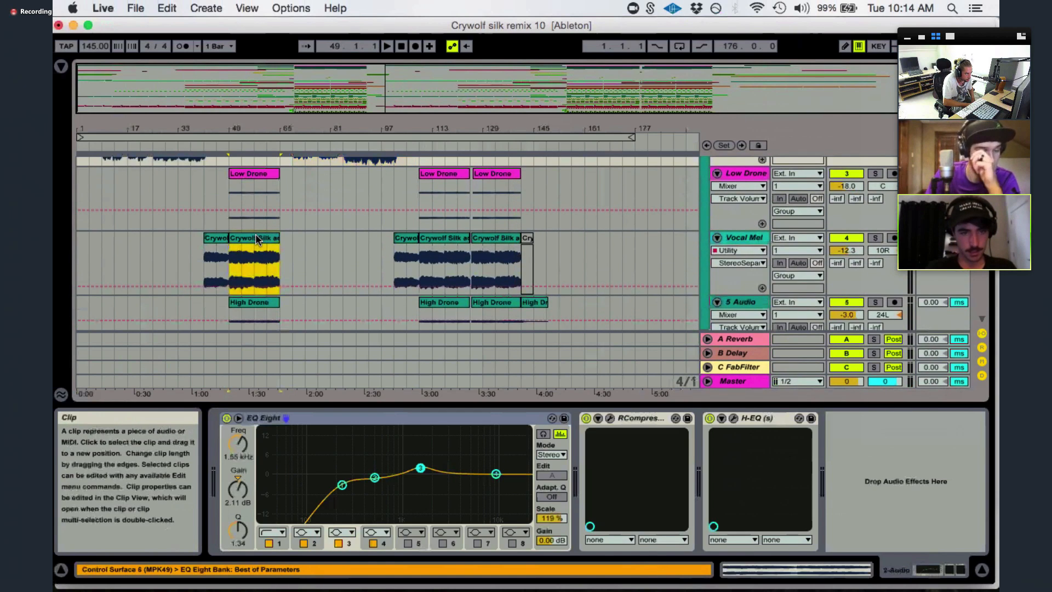
left_click(273, 258)
- Paste a copy of the bar 49 Vocal Melody clip at bar 177 on the same track
scroll(272, 258, "down", 3)
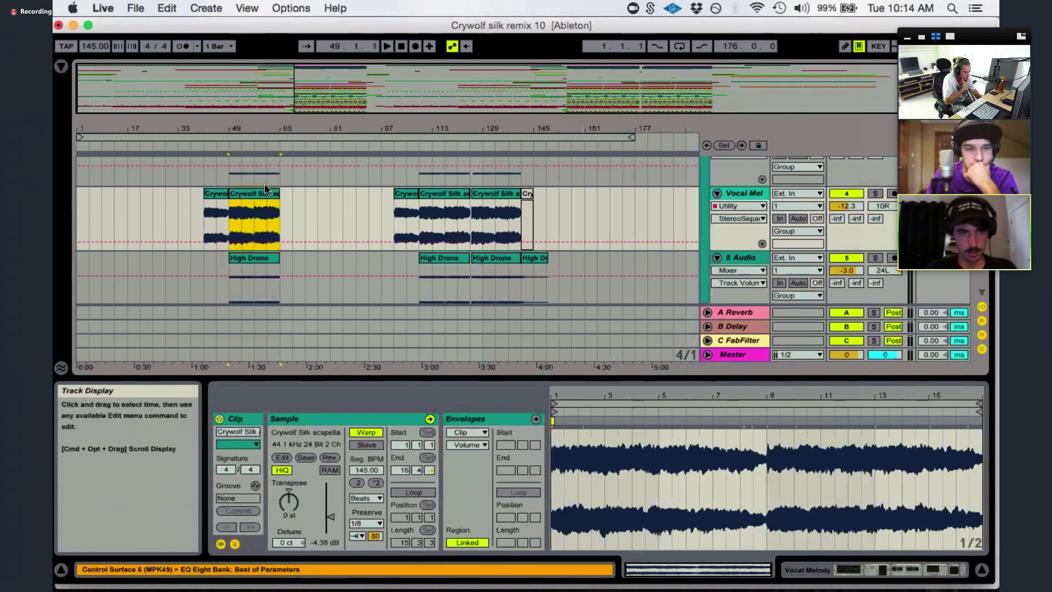
left_click(634, 209)
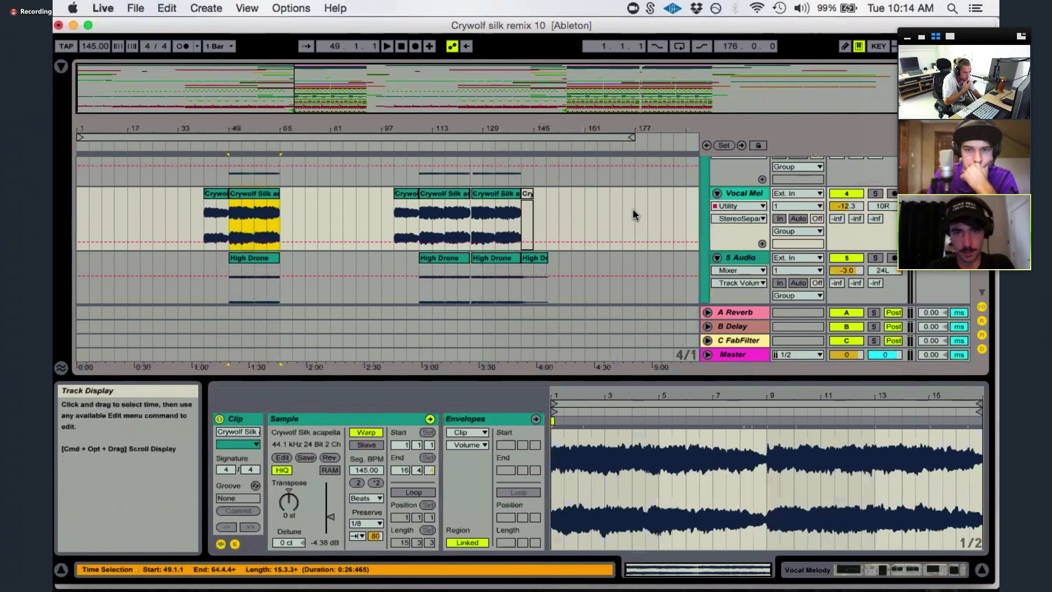
key("super+v")
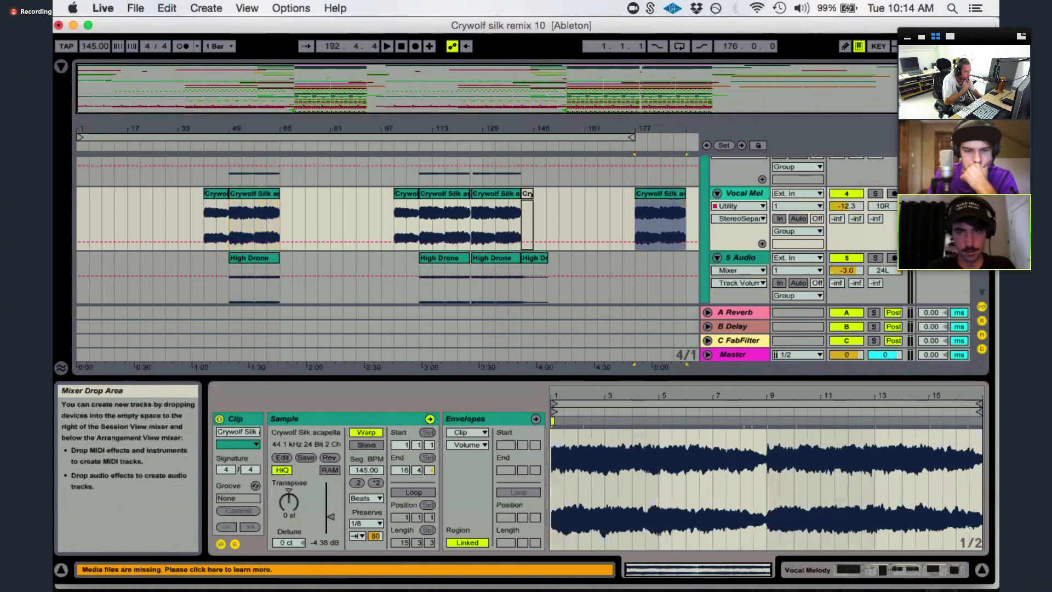
- Solo the Vocal Melody track, set the pasted clip's Beats transient envelope to 100 and play it back
left_click(876, 193)
left_click(366, 499)
left_click(365, 508)
left_click_drag(375, 536, 375, 518)
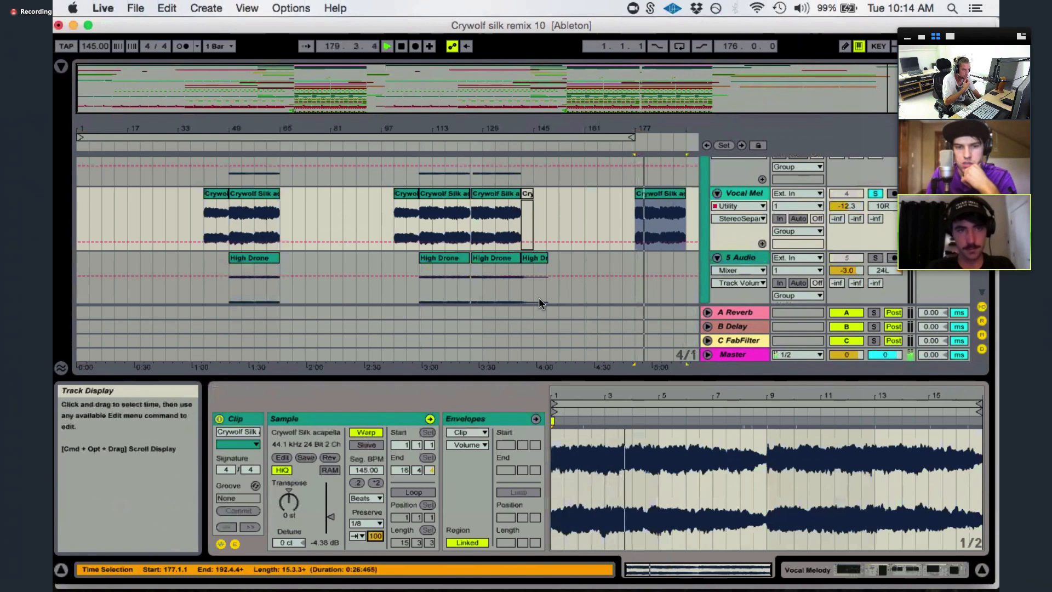
key("space")
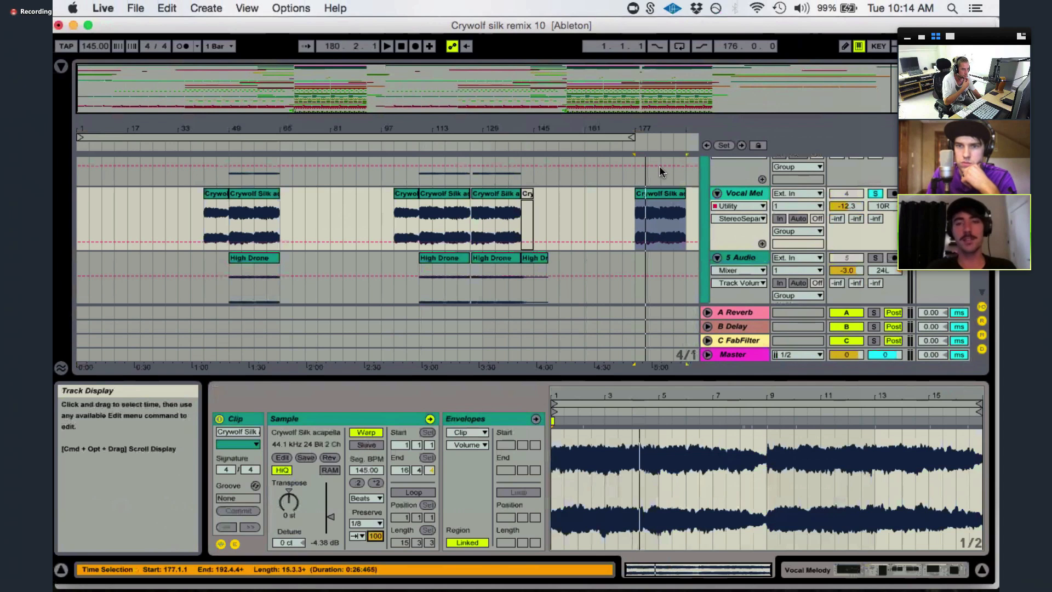
- Set the pasted vocal clip's transient envelope to 80 and audition it from bar 177
left_click(652, 208)
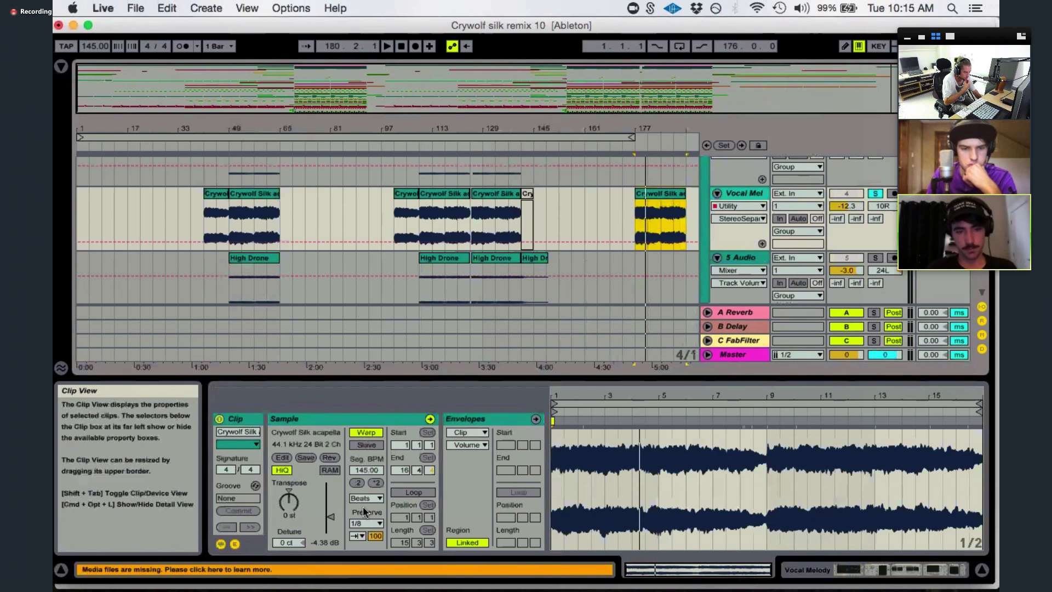
left_click(375, 535)
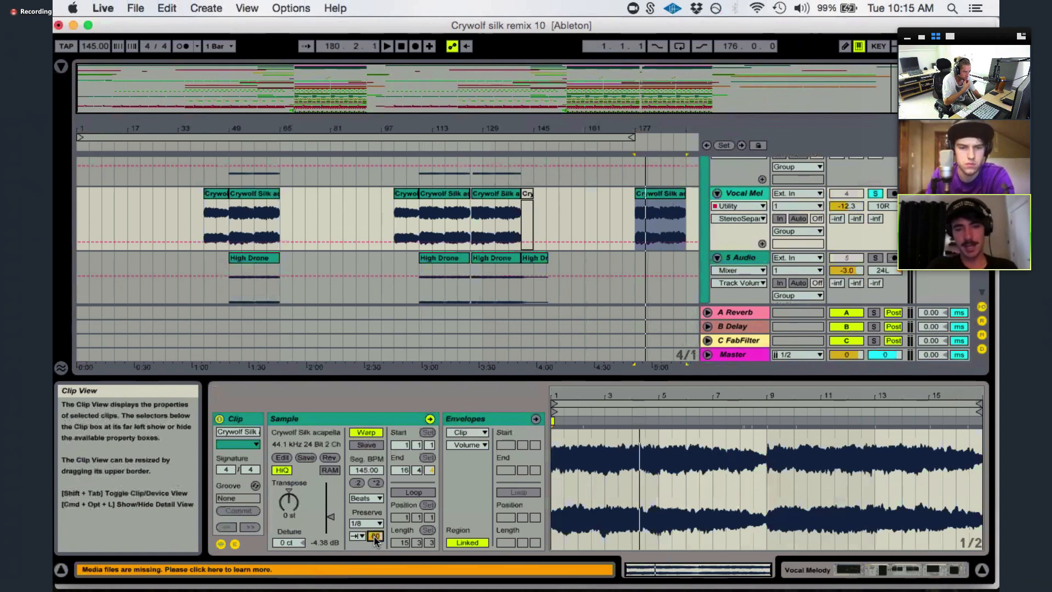
key("space")
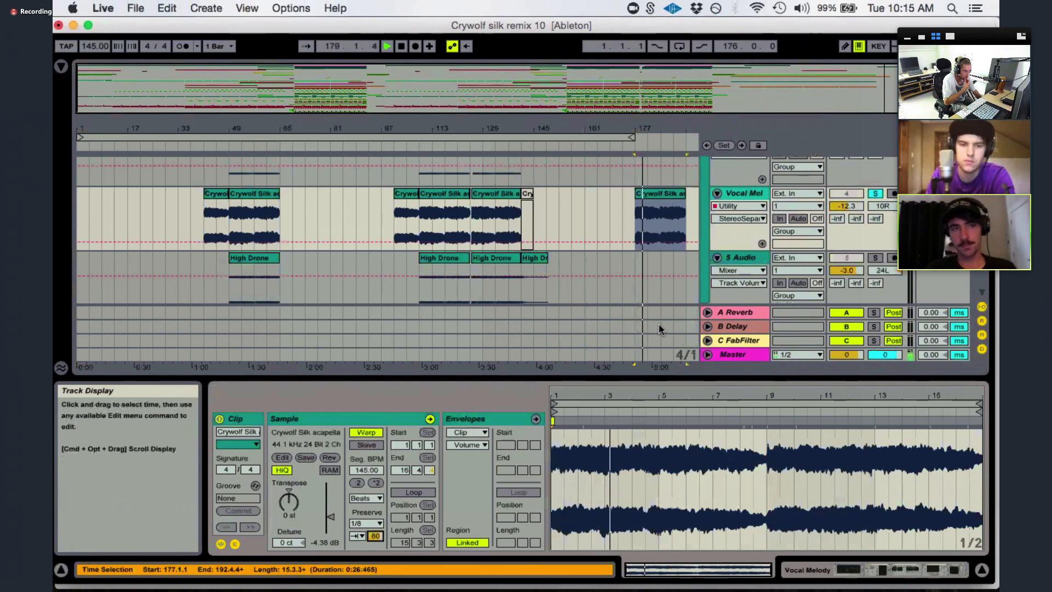
key("space")
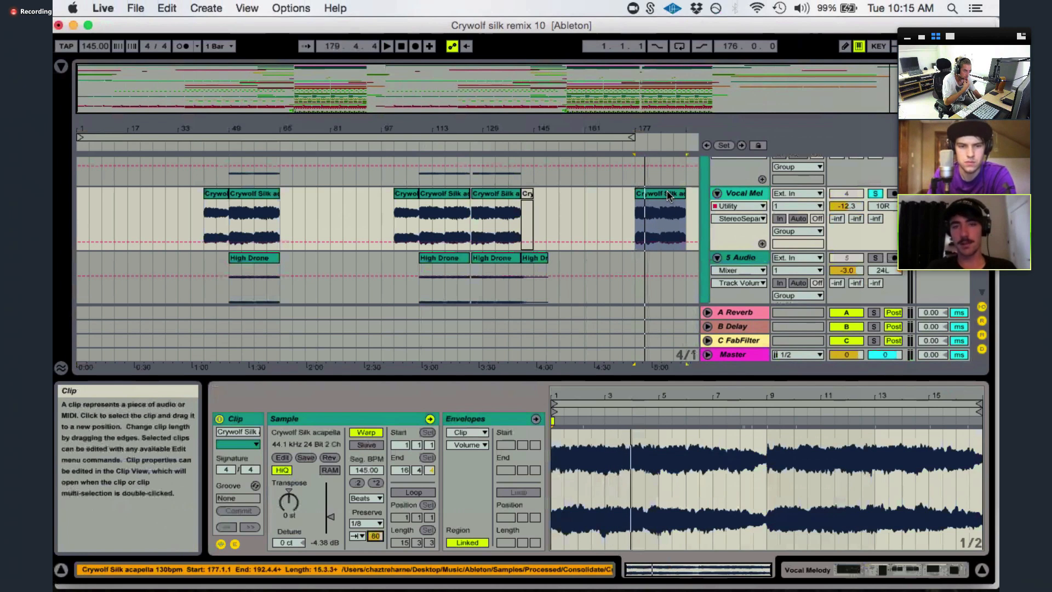
- Compare the original acapella clip, then examine the Preserve resolution choices in the pasted clip's Beats warp settings
scroll(362, 231, "up", 3)
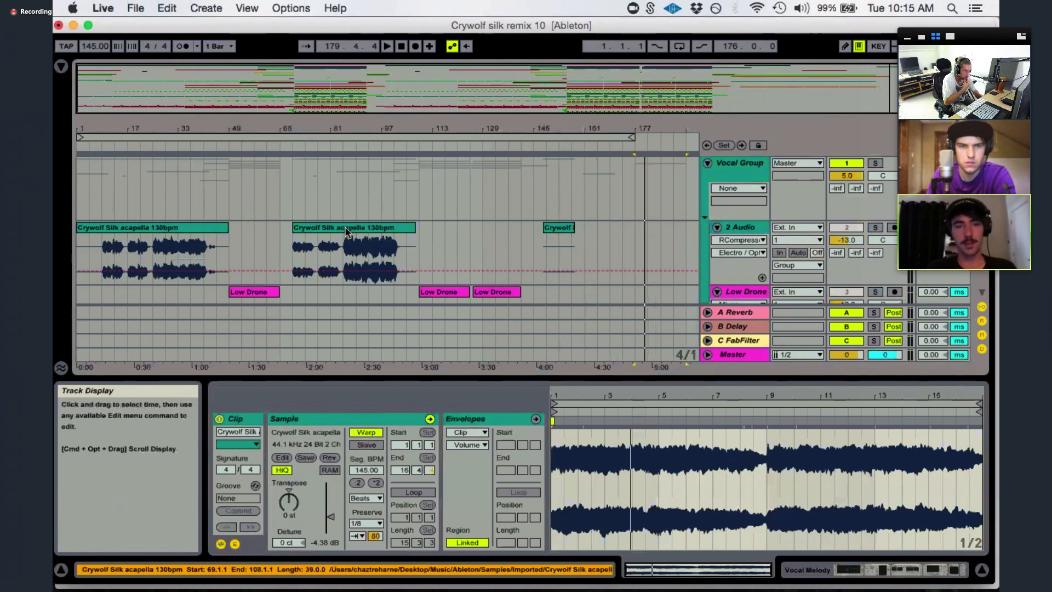
left_click(346, 231)
scroll(349, 235, "down", 5)
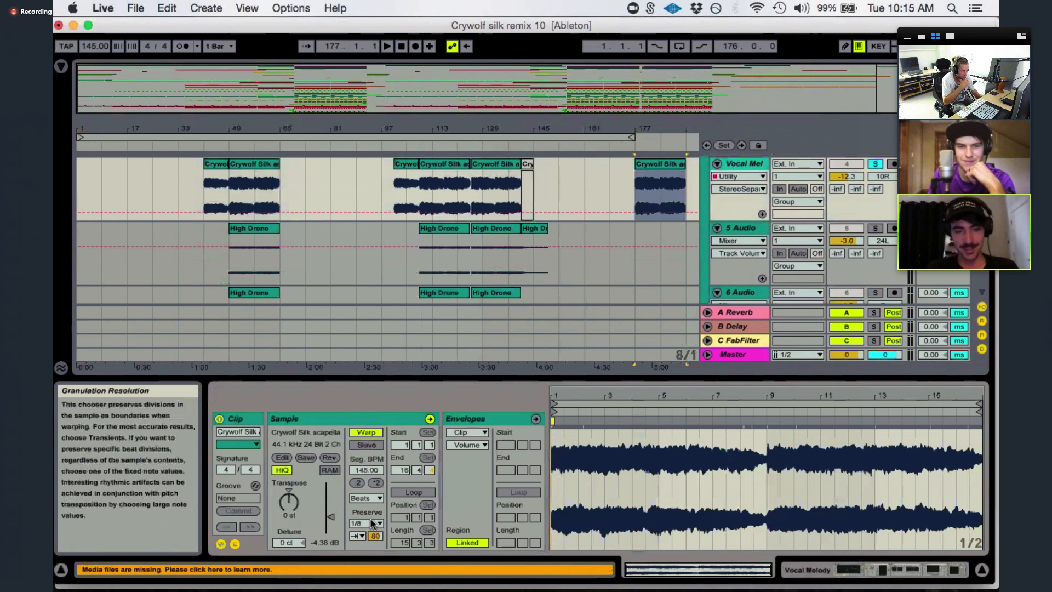
left_click(370, 522)
left_click(370, 522)
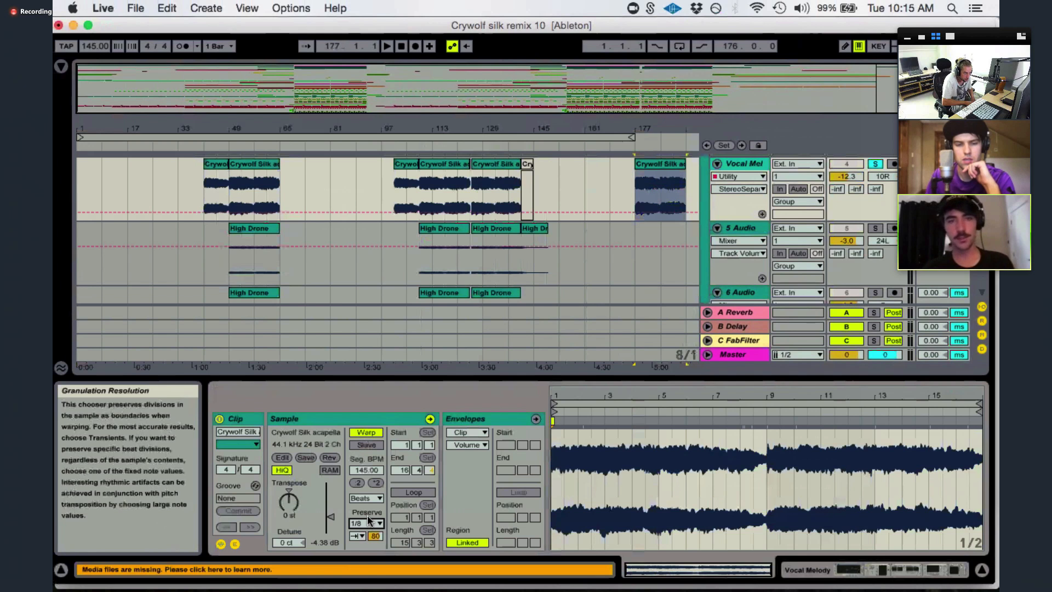
- Fold the Drum Group track below the Kick Top track
scroll(345, 236, "down", 8)
scroll(345, 235, "down", 10)
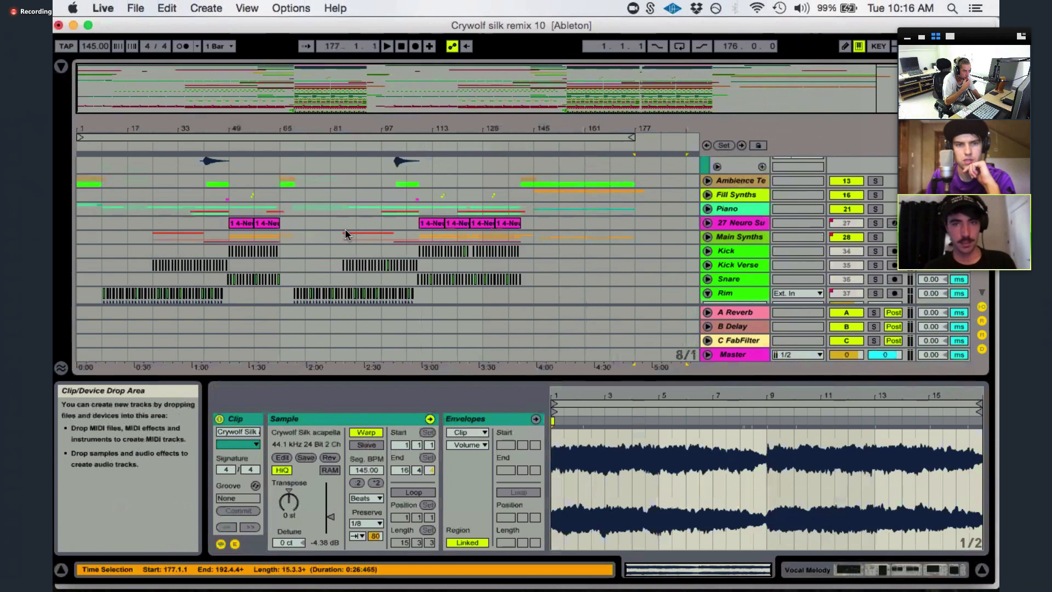
scroll(351, 230, "down", 10)
scroll(357, 225, "down", 10)
scroll(674, 242, "up", 10)
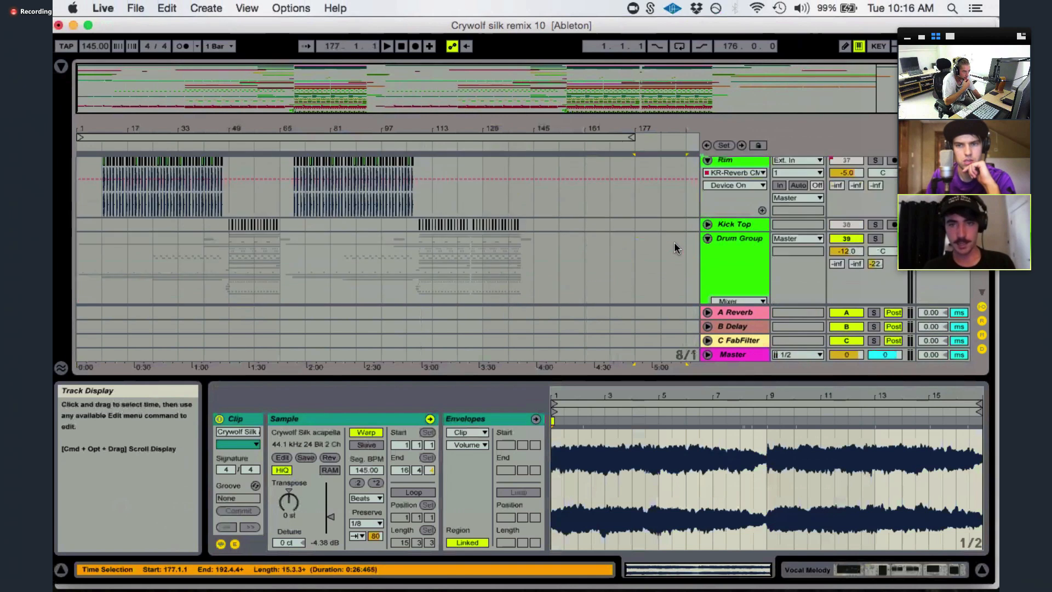
left_click(708, 237)
- Look through the arrangement's tracks and fold the Vocal Group track
scroll(535, 211, "up", 2)
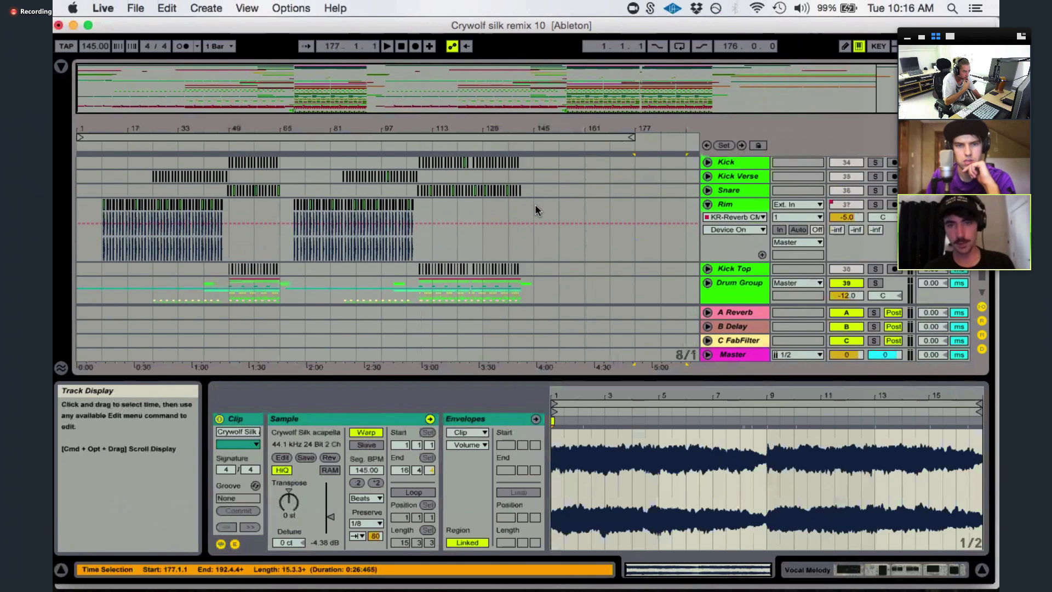
scroll(420, 249, "up", 5)
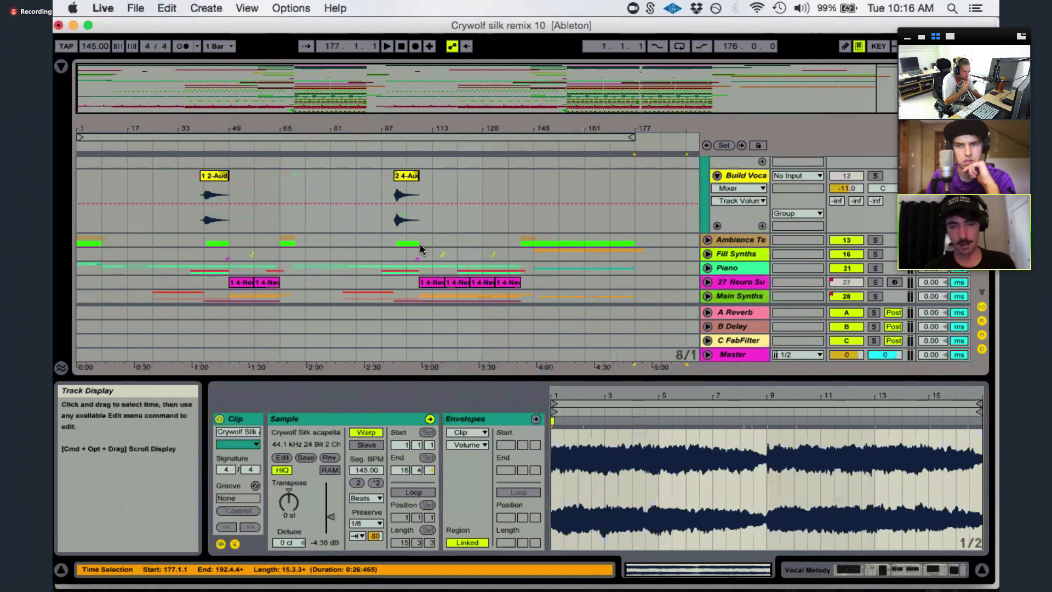
scroll(420, 245, "down", 6)
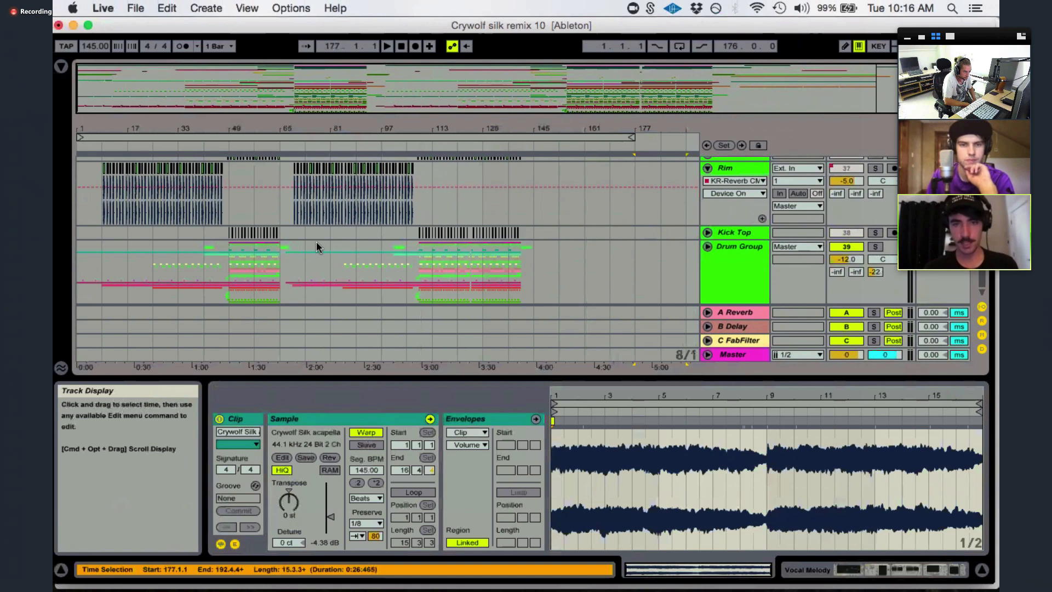
scroll(321, 244, "up", 4)
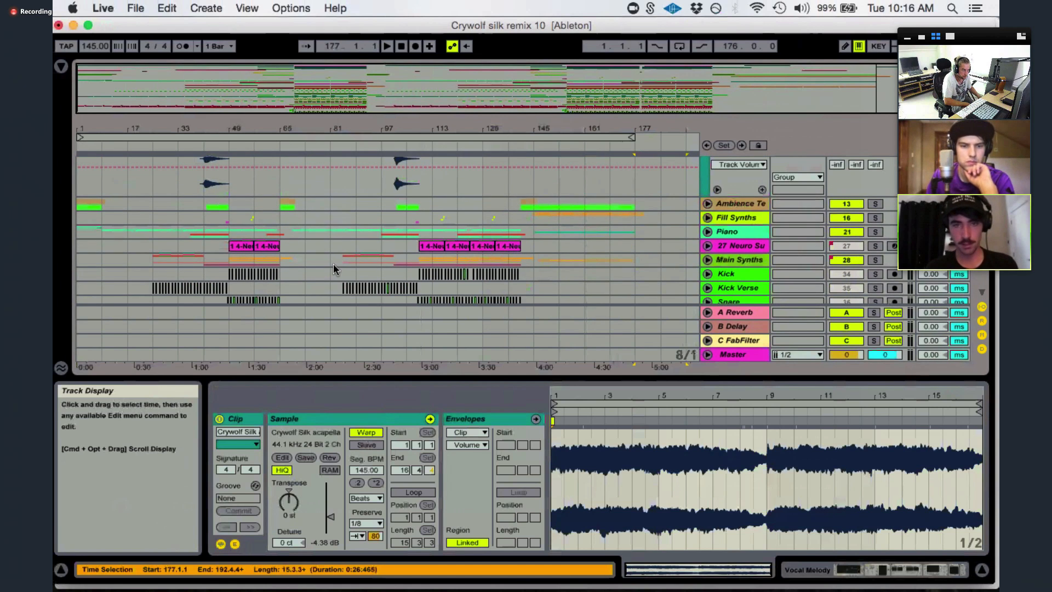
scroll(334, 264, "up", 5)
scroll(333, 264, "up", 8)
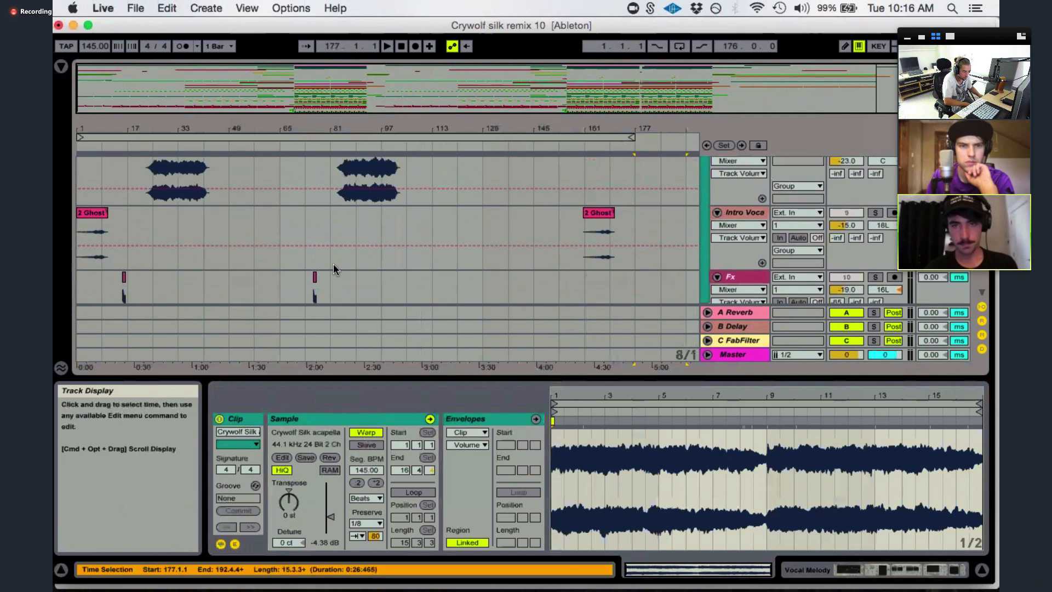
scroll(742, 202, "up", 3)
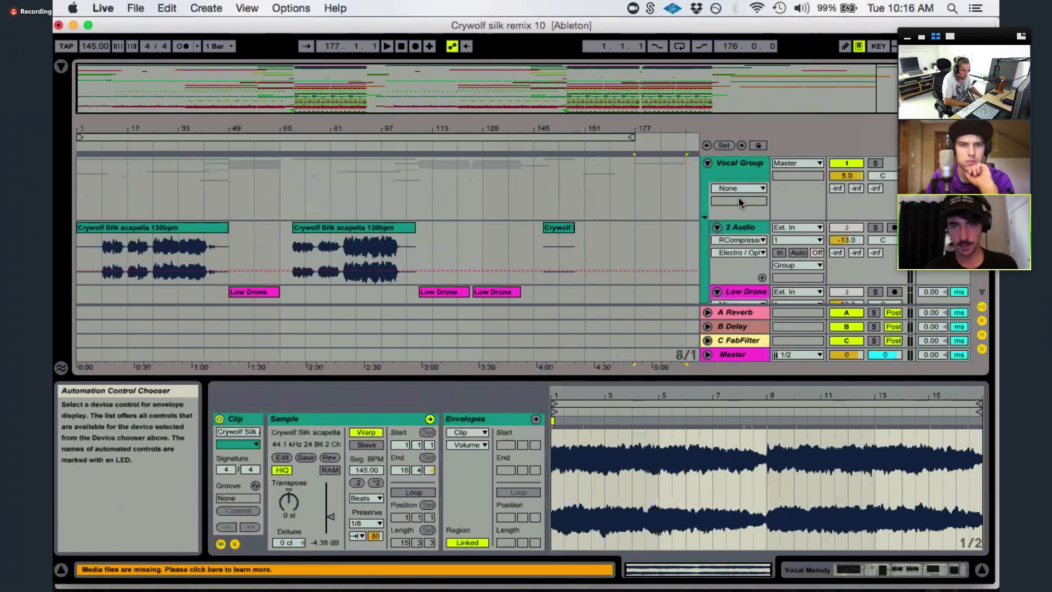
left_click(708, 162)
- Open the first Neuro Sub clip at bar 49 to show its MIDI notes
left_click_drag(335, 75, 326, 215)
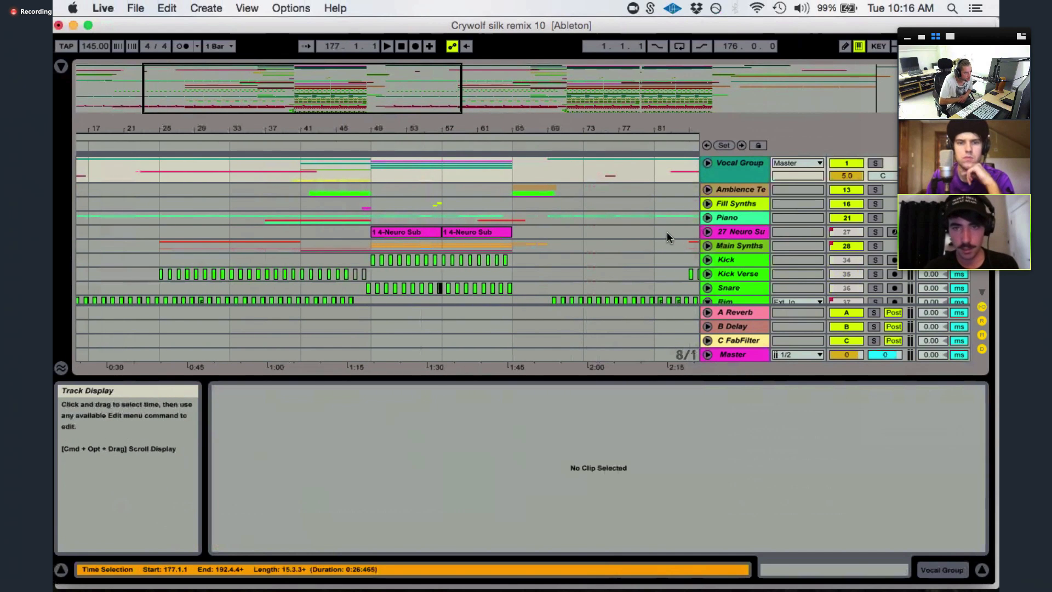
scroll(726, 238, "down", 1)
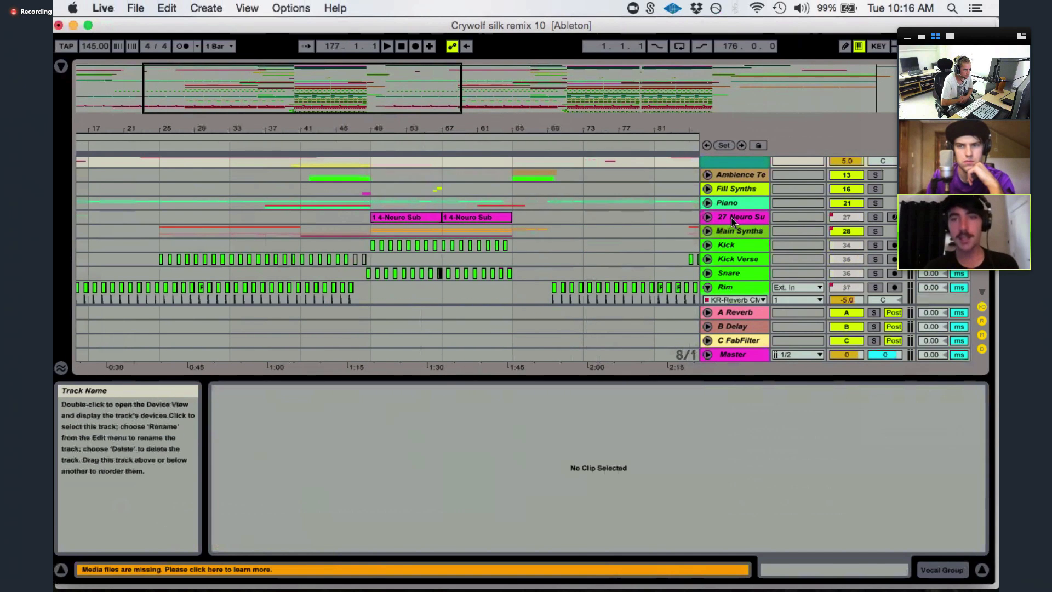
left_click(733, 219)
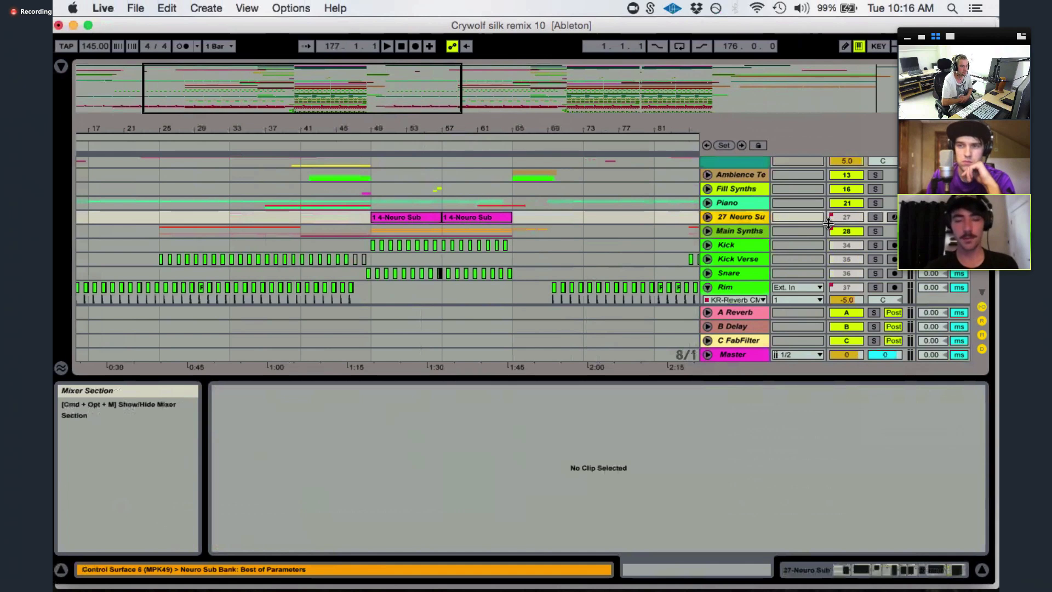
left_click(400, 221)
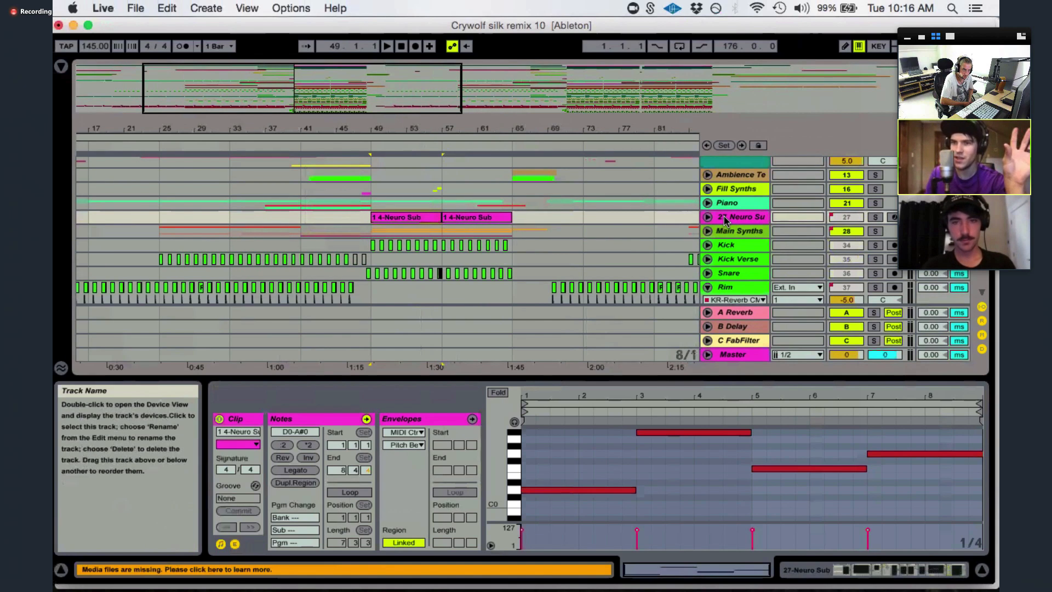
- Loop the Drum Group from bar 49 to bar 65, solo the group and start playback
left_click_drag(291, 92, 323, 81)
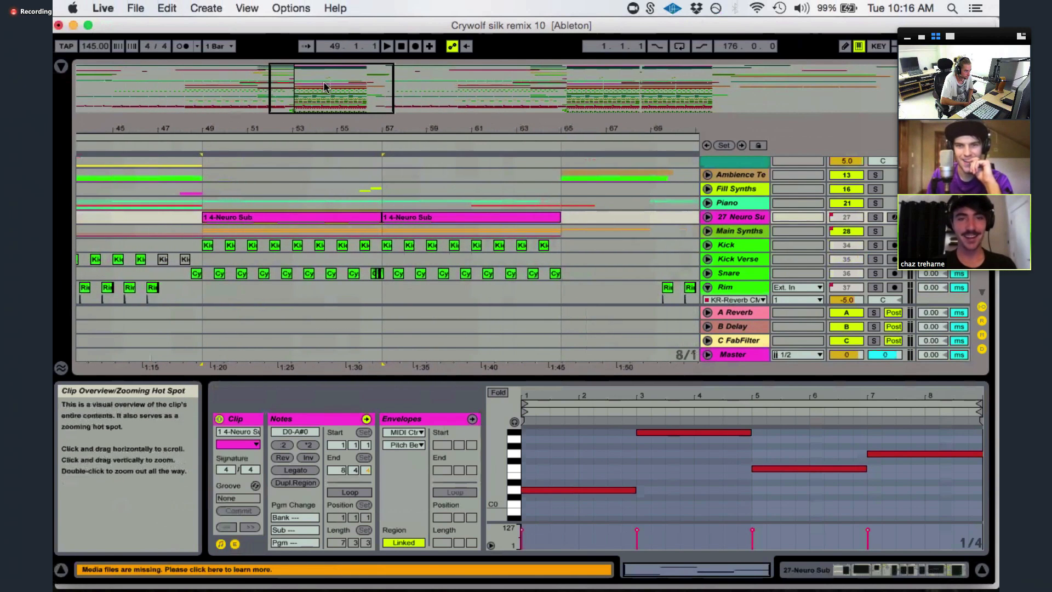
scroll(307, 235, "down", 5)
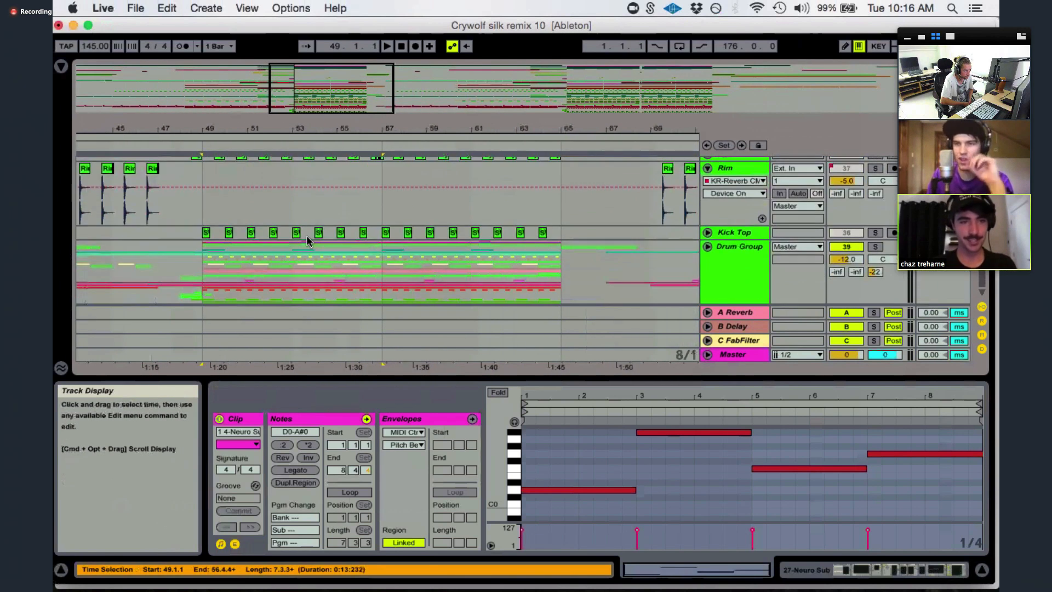
left_click_drag(209, 265, 511, 260)
key("super+l")
left_click(875, 247)
key("space")
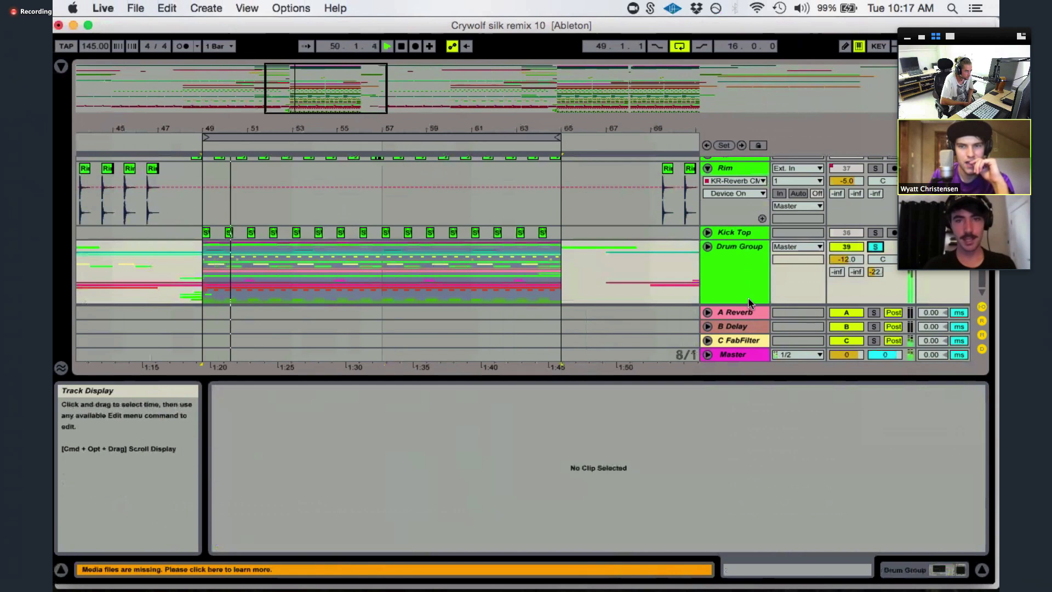
- Solo the Kick Top, Rim, Snare and Kick tracks as well while the drop loop plays
left_click(876, 235)
scroll(877, 234, "up", 2)
left_click(876, 198)
scroll(876, 198, "up", 3)
left_click(875, 228)
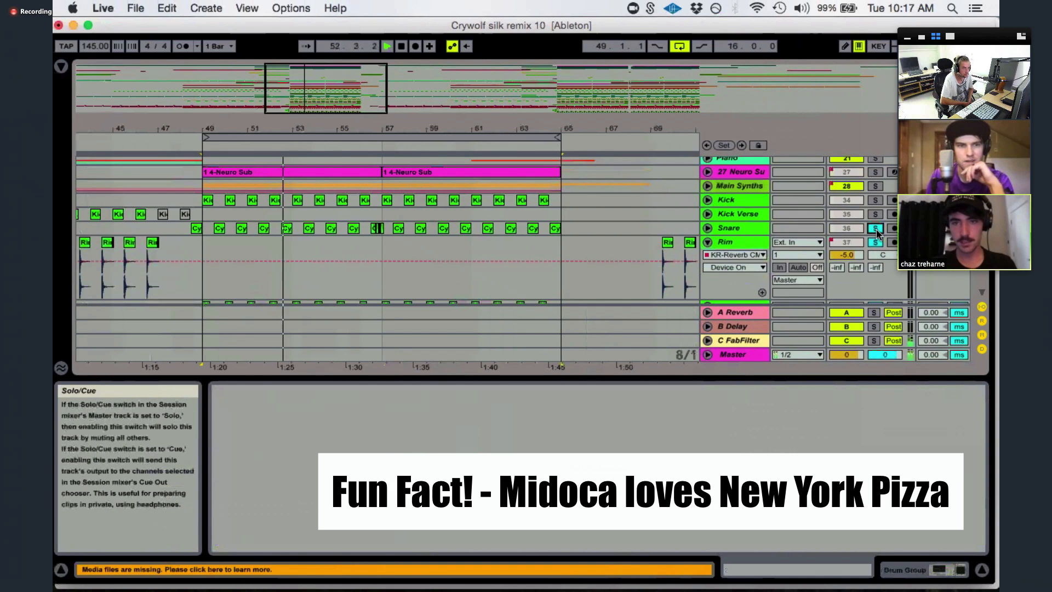
left_click(876, 200)
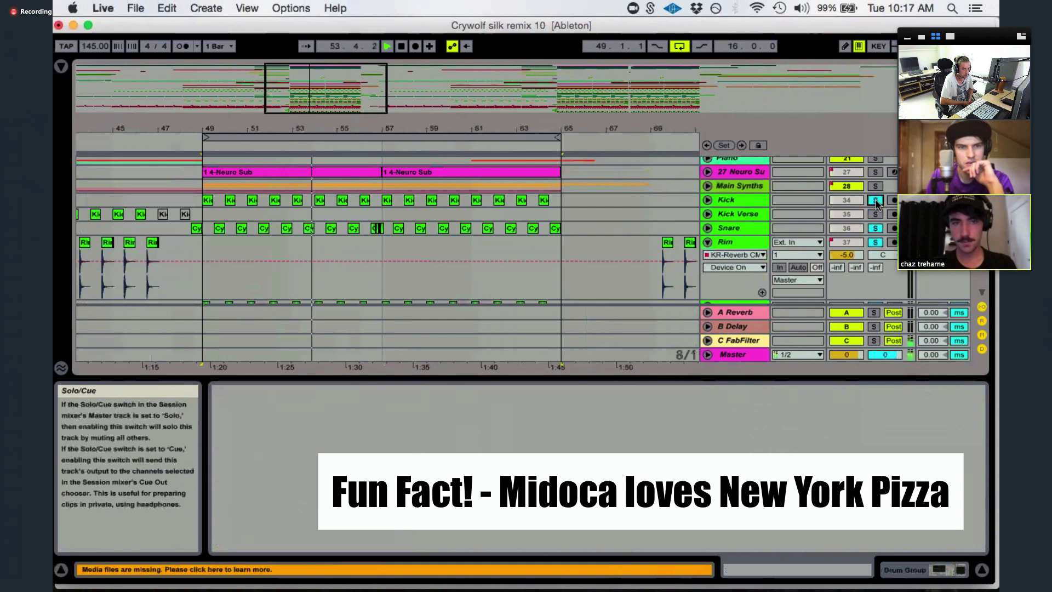
- Clear the Drum Group's solo, stop playback and unfold the group to show its layers
scroll(876, 203, "up", 3)
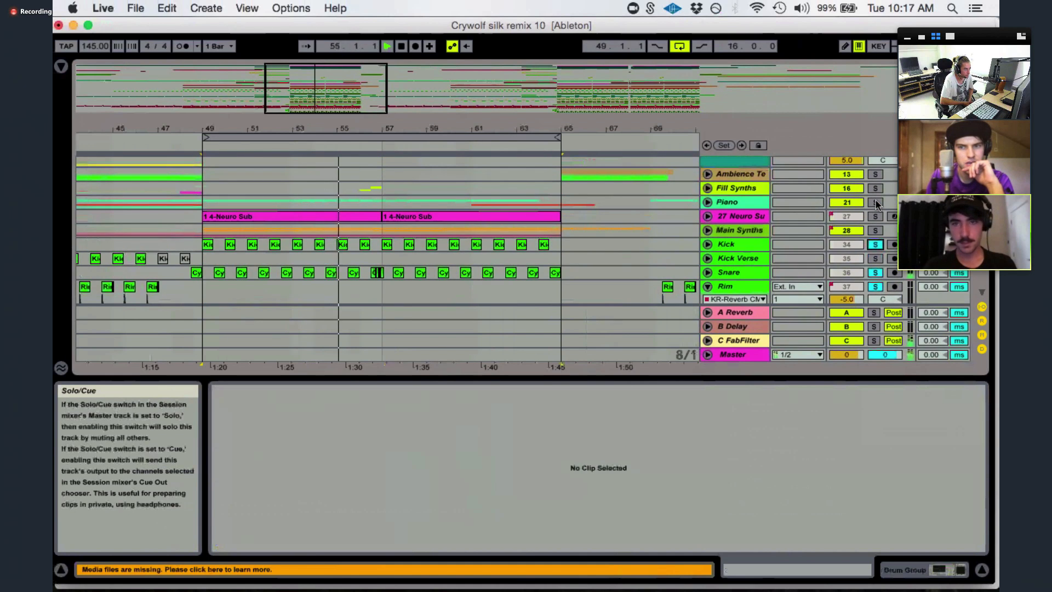
scroll(876, 206, "up", 1)
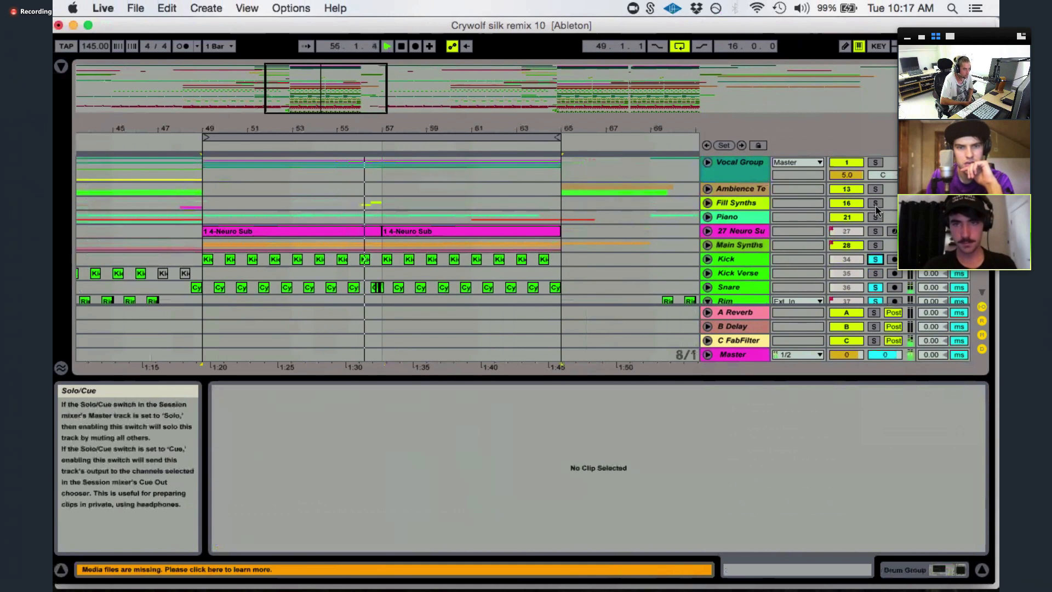
scroll(876, 214, "down", 3)
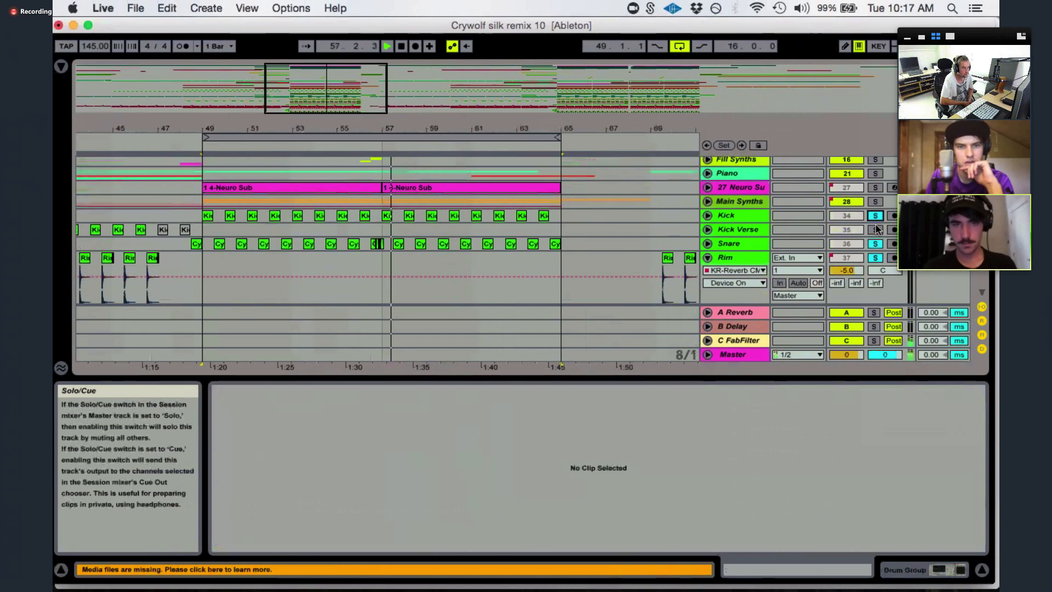
scroll(875, 244, "down", 6)
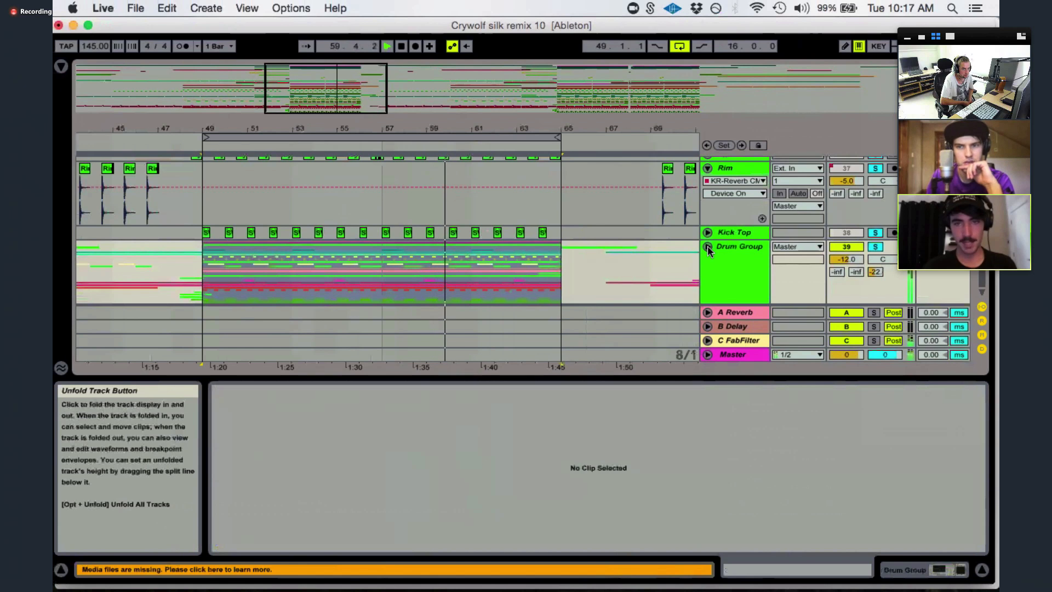
left_click(875, 248)
left_click(875, 248)
key("space")
scroll(397, 239, "down", 5)
scroll(397, 238, "down", 3)
scroll(397, 238, "left", 1)
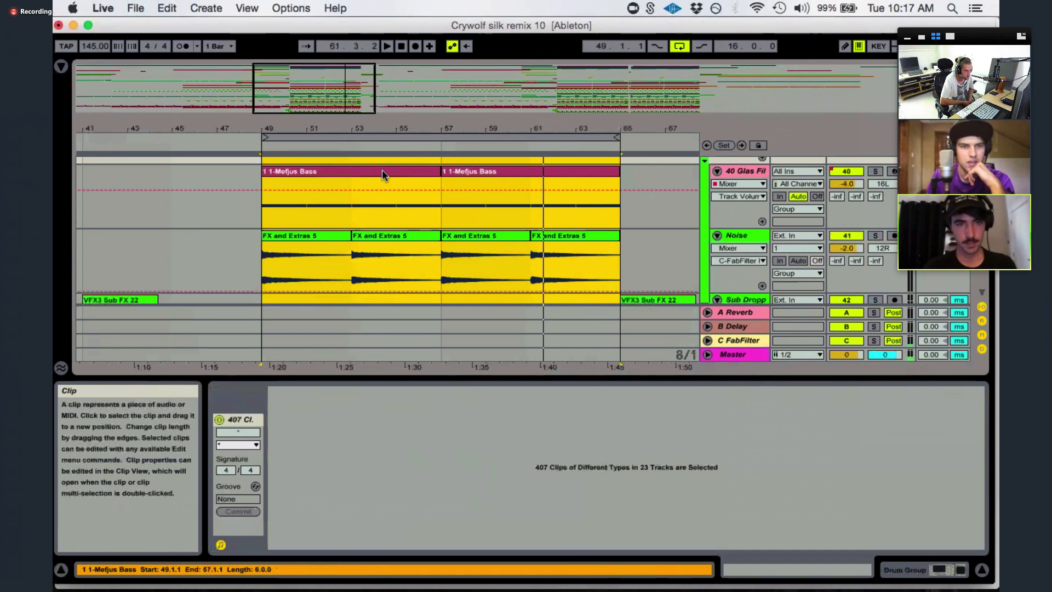
- Play the Glas Fil track soloed from its first Mefjus Bass clip at bar 49, and solo the Noise track
left_click(397, 171)
left_click(876, 172)
key("space")
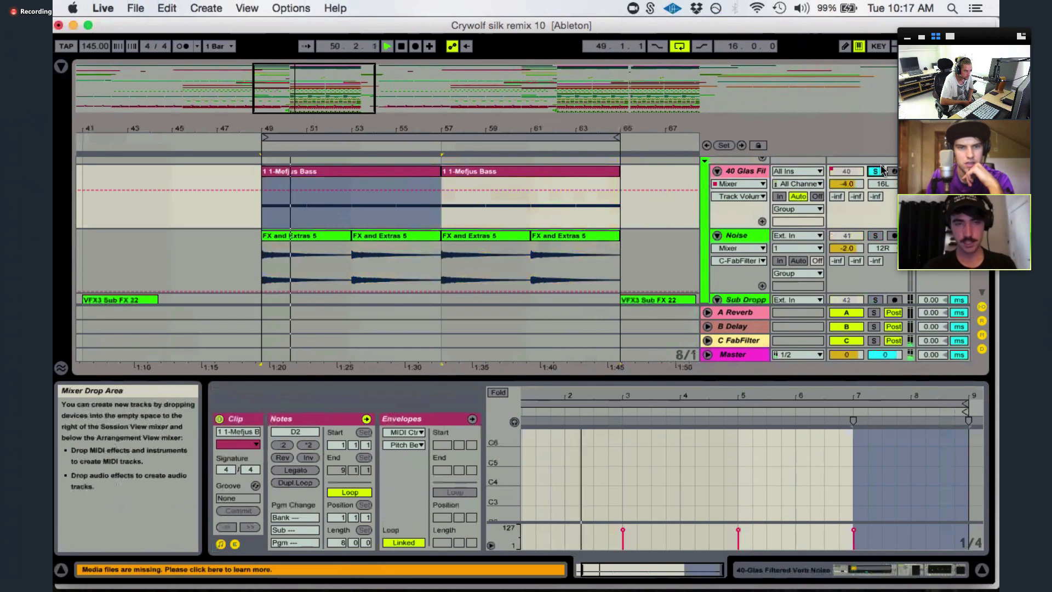
key("space")
left_click(877, 235)
- Play the Water 1 and Water 2 tracks soloed and show the Water 2 sample by selecting bar 52 to 53
scroll(881, 237, "down", 5)
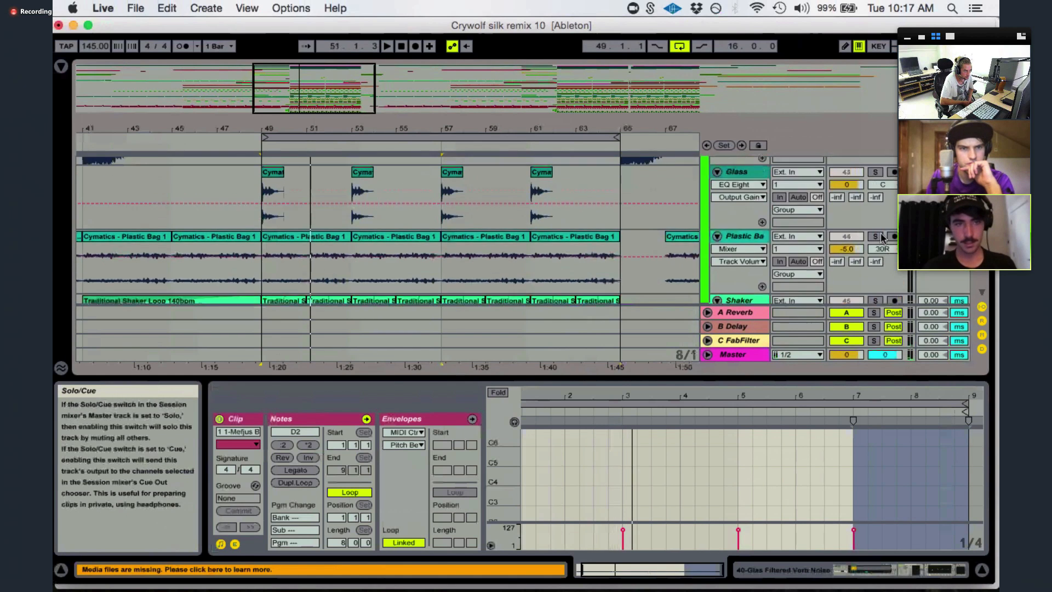
scroll(879, 206, "down", 4)
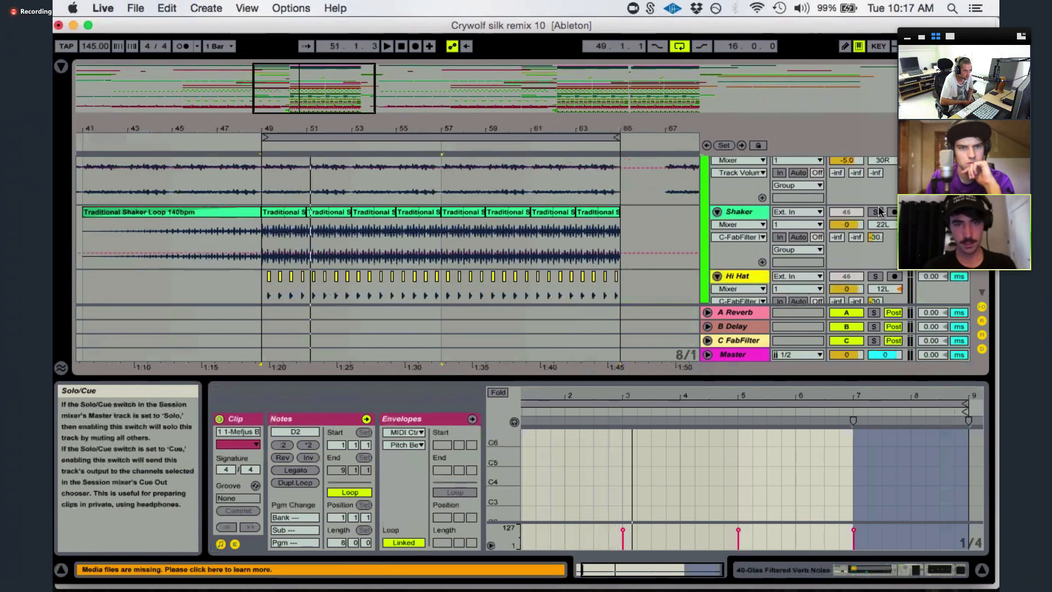
scroll(879, 211, "down", 5)
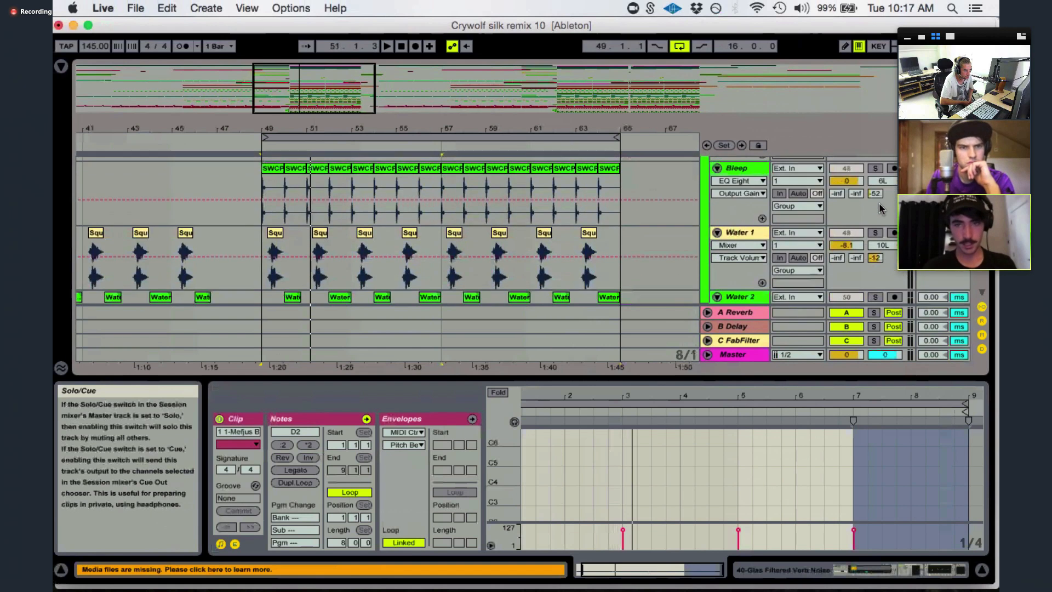
scroll(879, 208, "up", 2)
left_click(876, 188)
key("space")
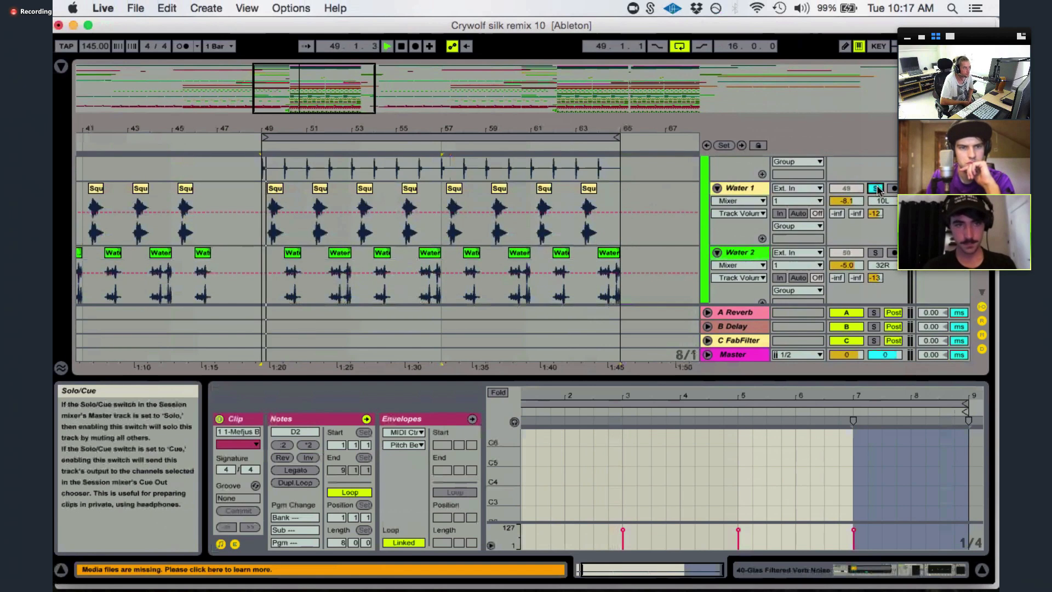
left_click(874, 252)
left_click_drag(328, 261, 350, 259)
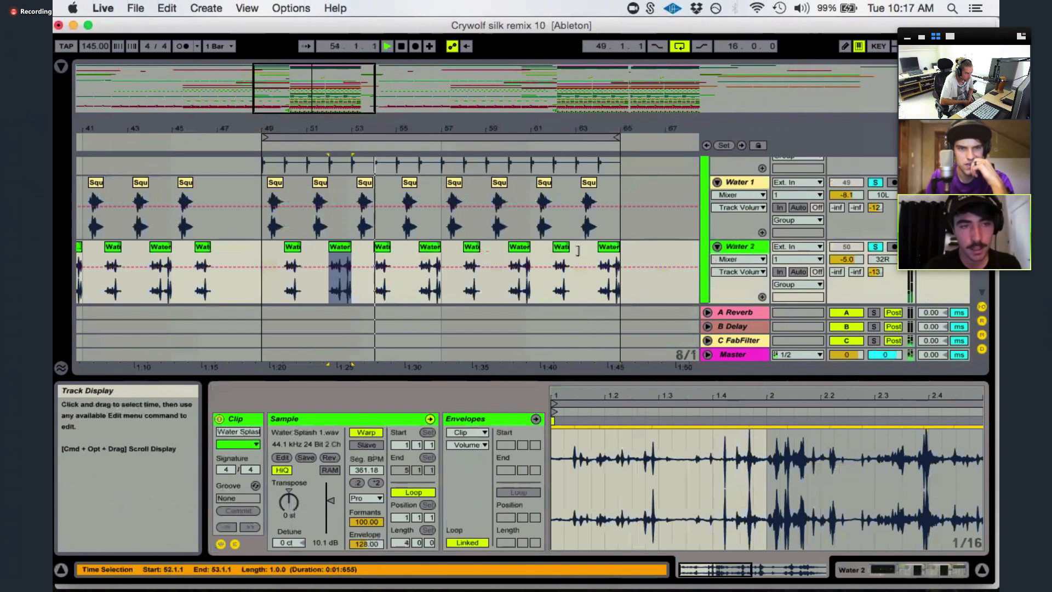
key("space")
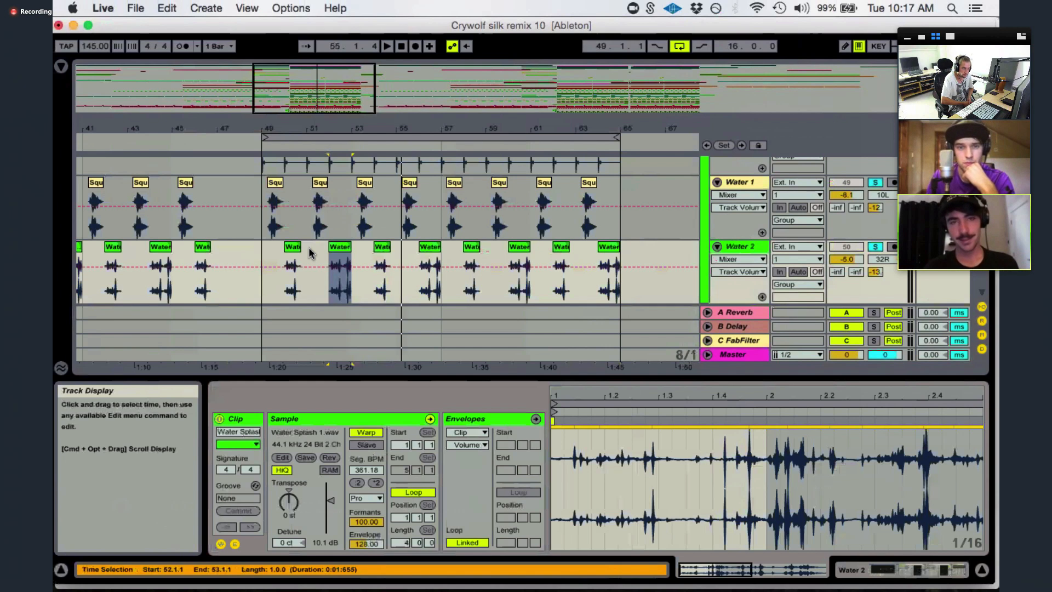
- Open the browser and expand the Drum Loops folder of the Midoca Sample Pack under Samples
left_click(61, 66)
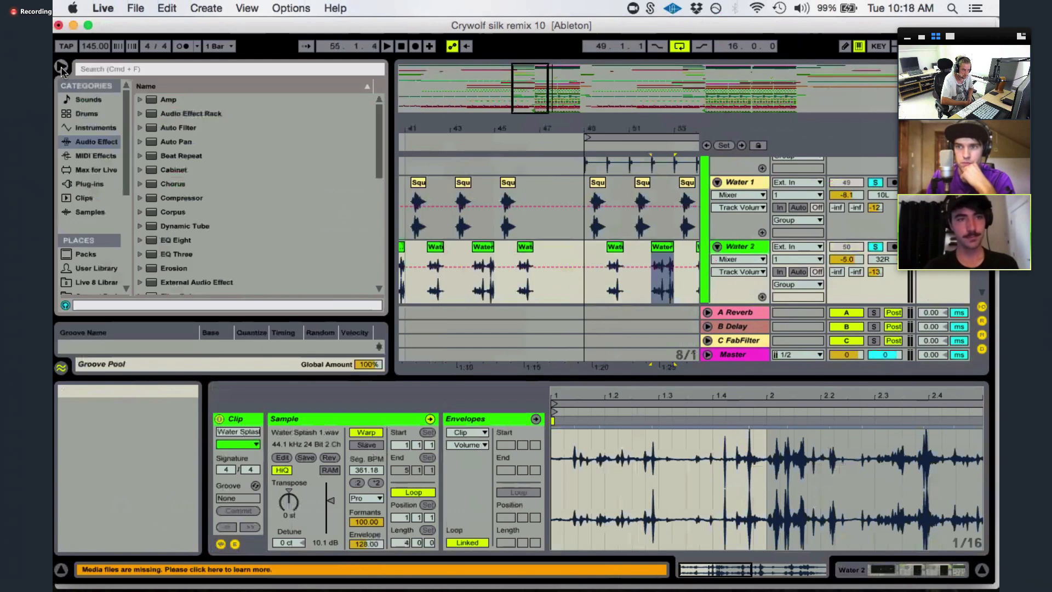
scroll(91, 241, "down", 5)
left_click(91, 241)
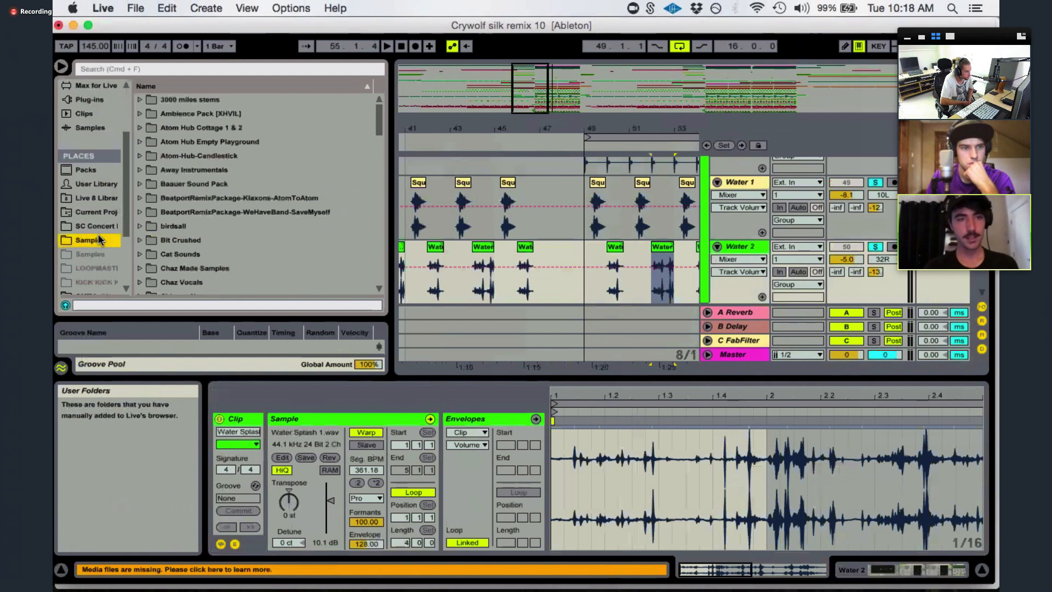
scroll(219, 249, "down", 6)
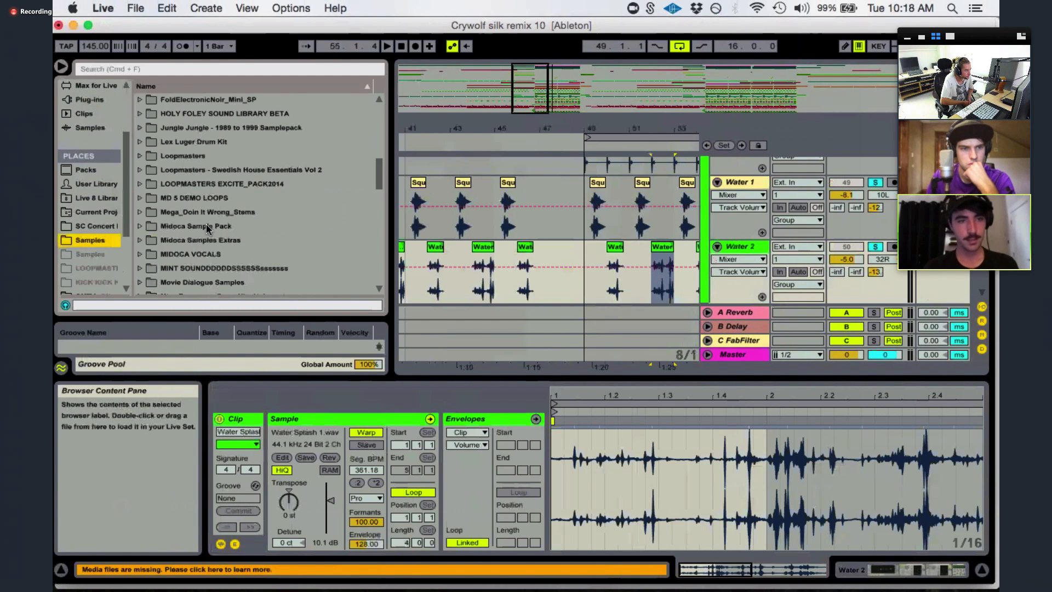
left_click(207, 225)
key("Right")
key("Down")
key("Down")
key("Down")
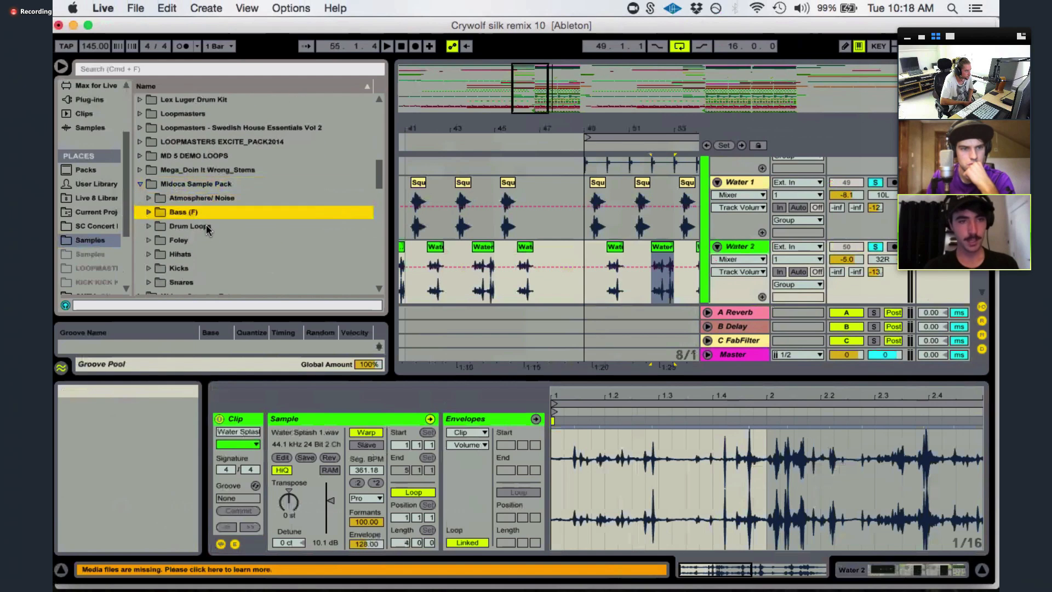
key("Right")
- Preview the 140 BPM drum loops from MSPV1LOOP_13_140BPM (a).wav through MSPV1LOOP_18_140BPM (c).wav
scroll(206, 225, "down", 5)
left_click(221, 199)
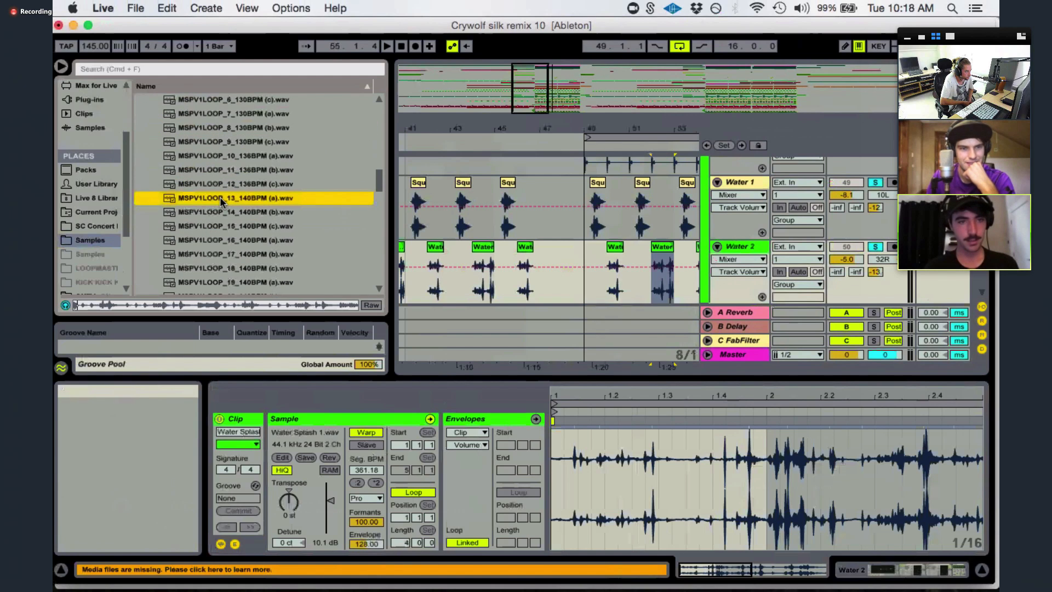
key("Down")
key("Down")
key("Down")
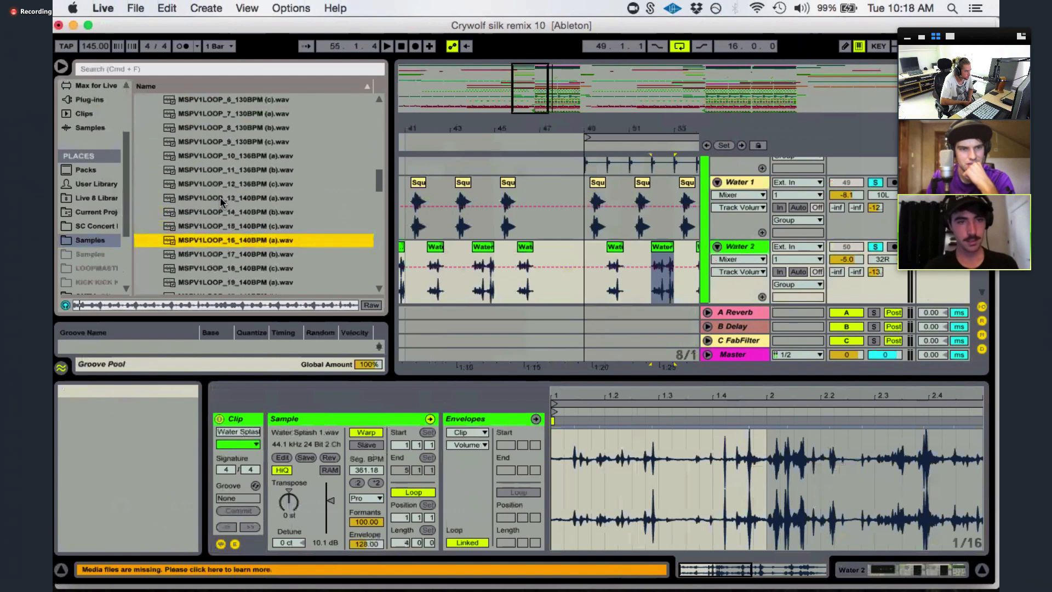
key("Down")
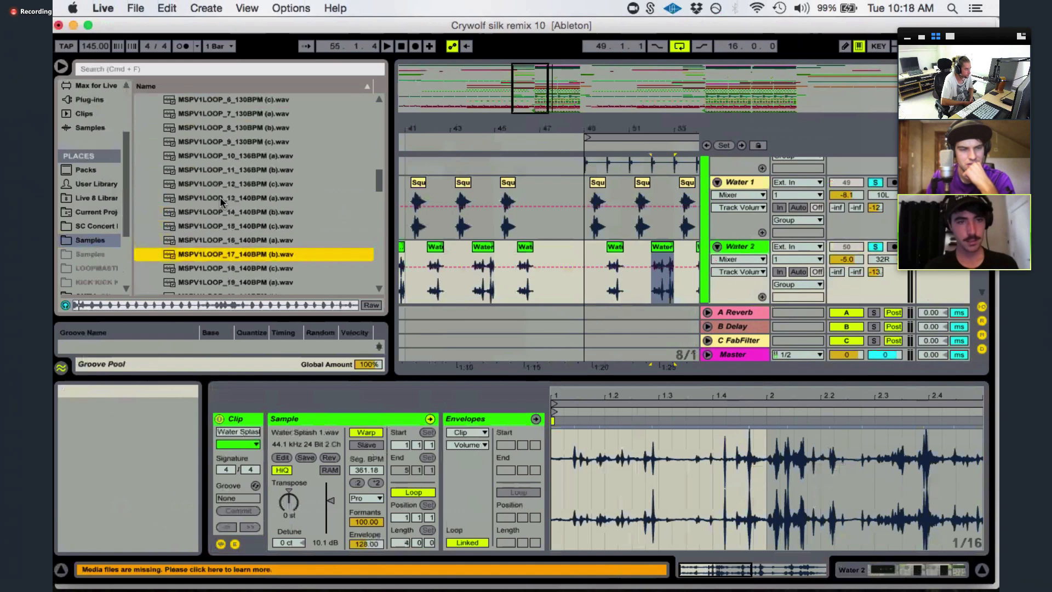
key("Down")
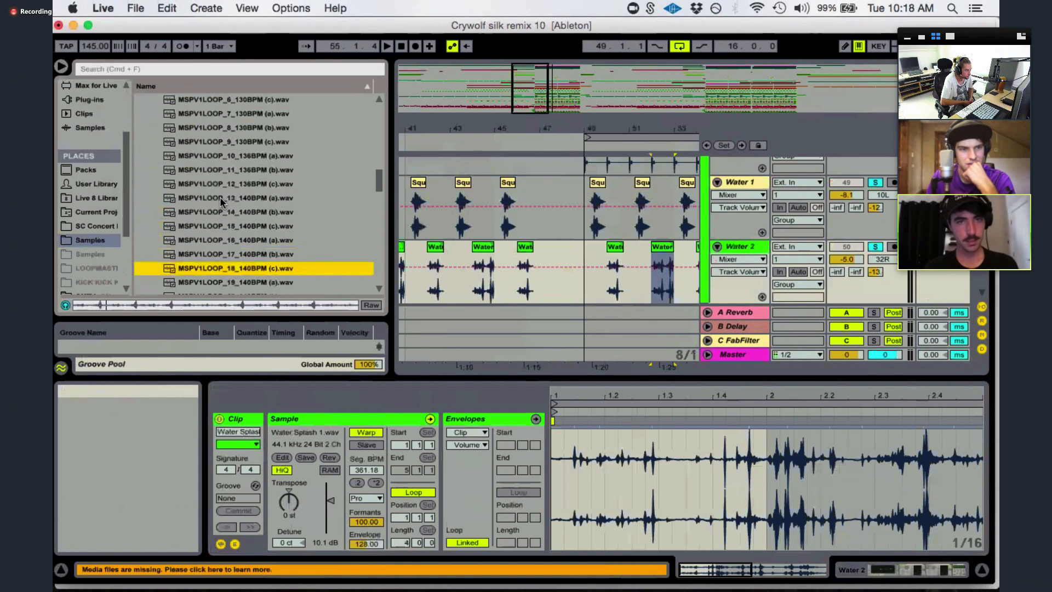
- Collapse the Drum Loops folder, select the Water 2 clip at bar 50 and close the browser
key("Left")
key("Left")
key("Left")
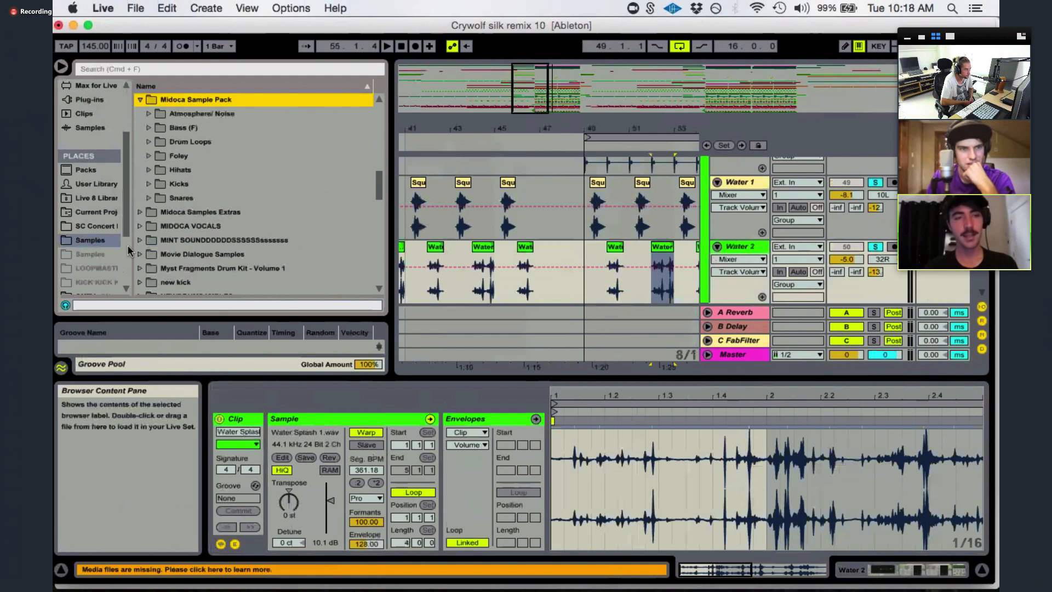
scroll(119, 242, "down", 1)
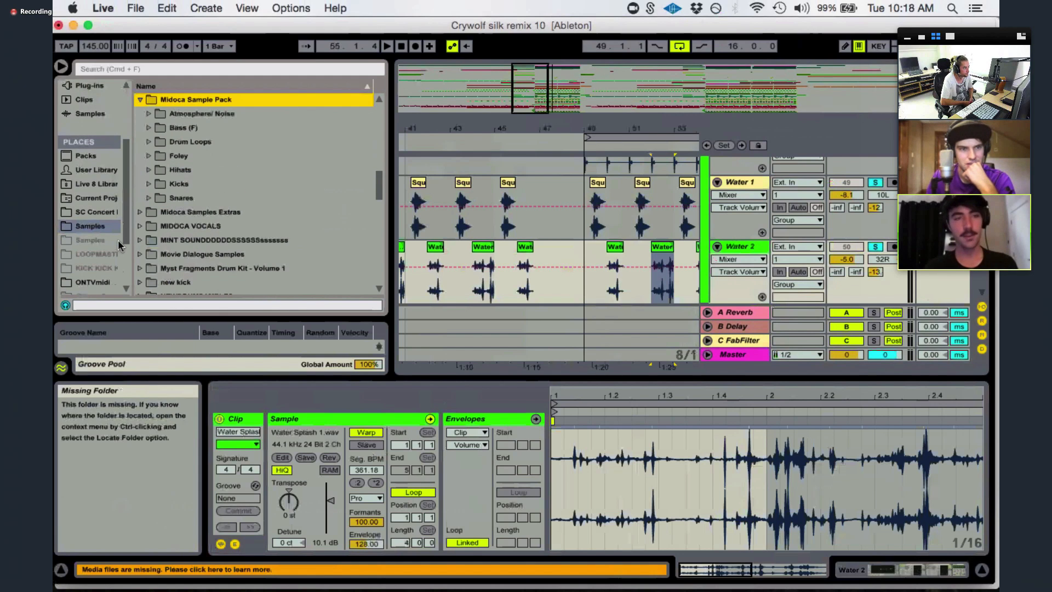
left_click(615, 248)
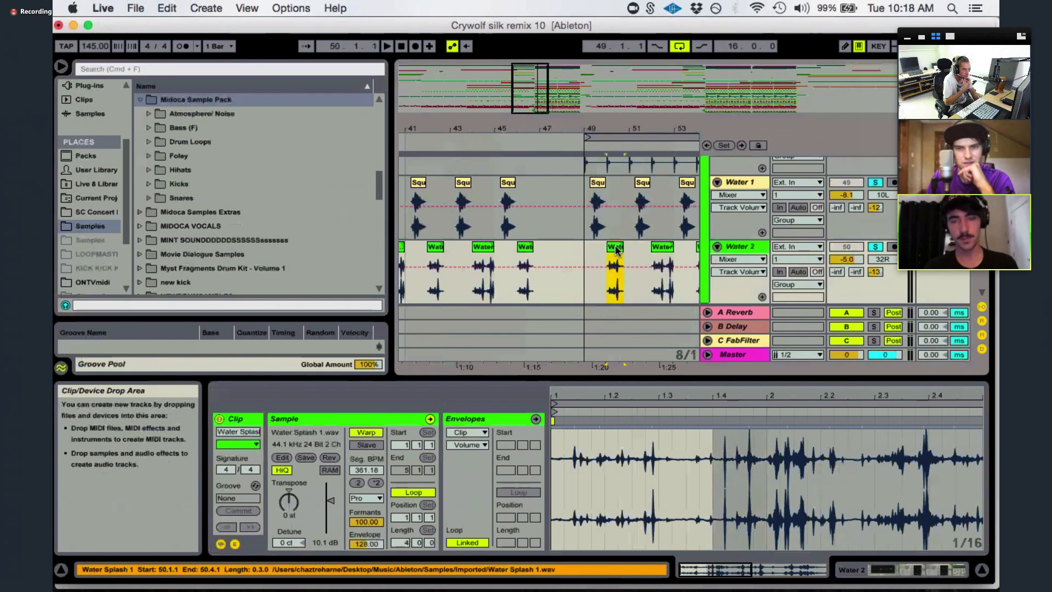
left_click(62, 68)
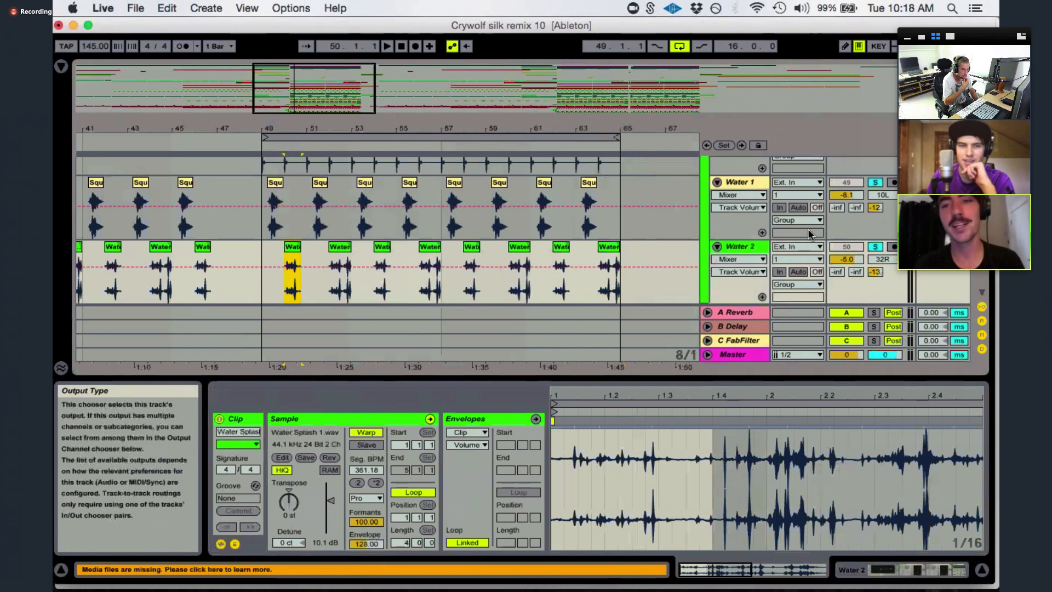
- Play the Water 2 clip from bar 50 and solo the Grainy Per and Coin Layer tracks as well
key("space")
scroll(818, 267, "down", 3)
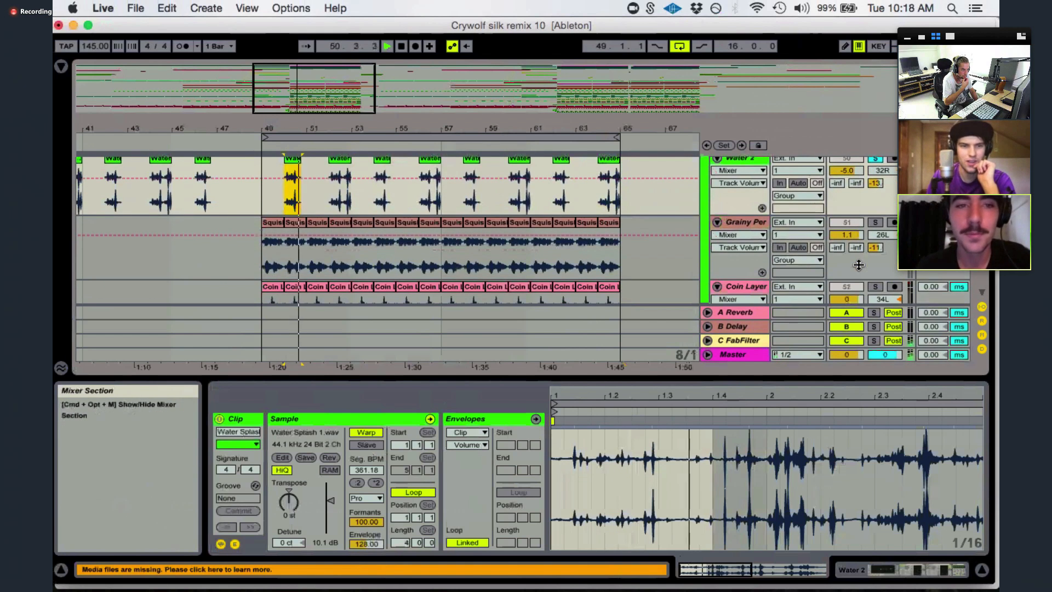
left_click(875, 222)
scroll(872, 220, "down", 2)
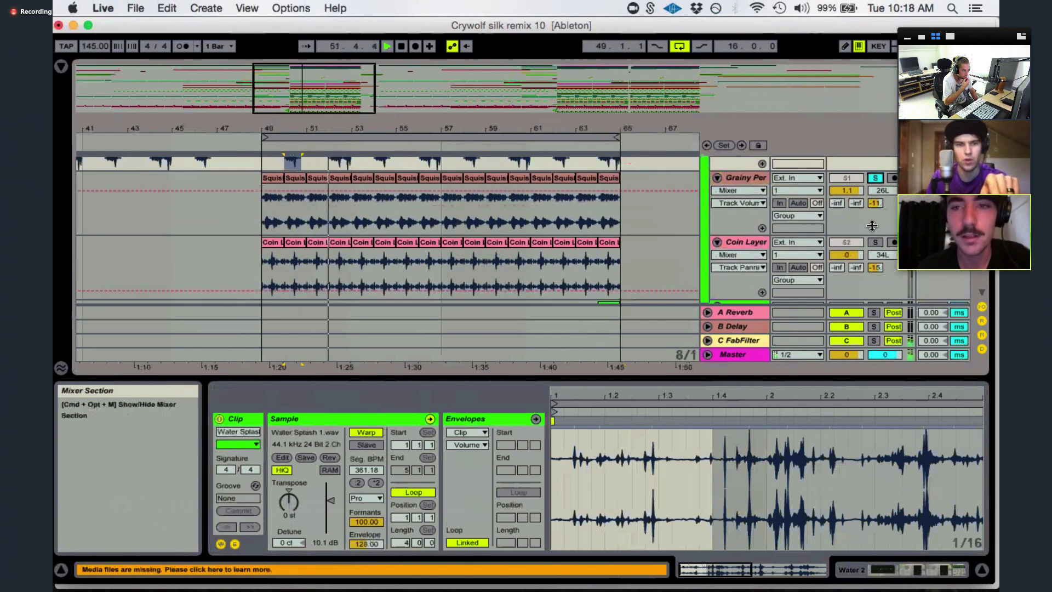
left_click(875, 243)
scroll(876, 243, "down", 4)
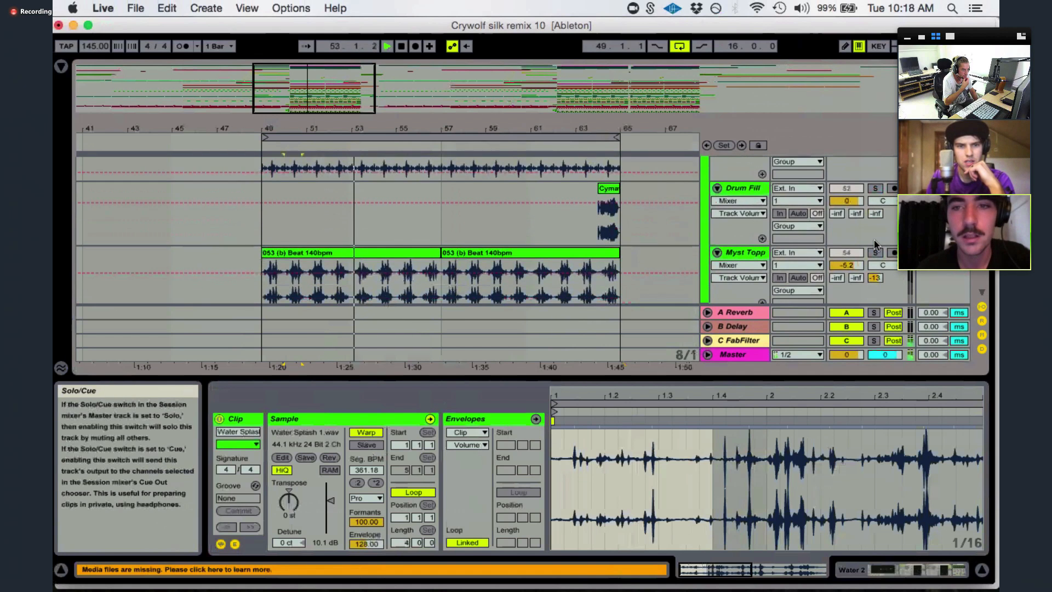
- Solo further drum layers including Vinyl nois, Ride 2 and Ride while the loop plays, and stop playback
scroll(874, 208, "down", 5)
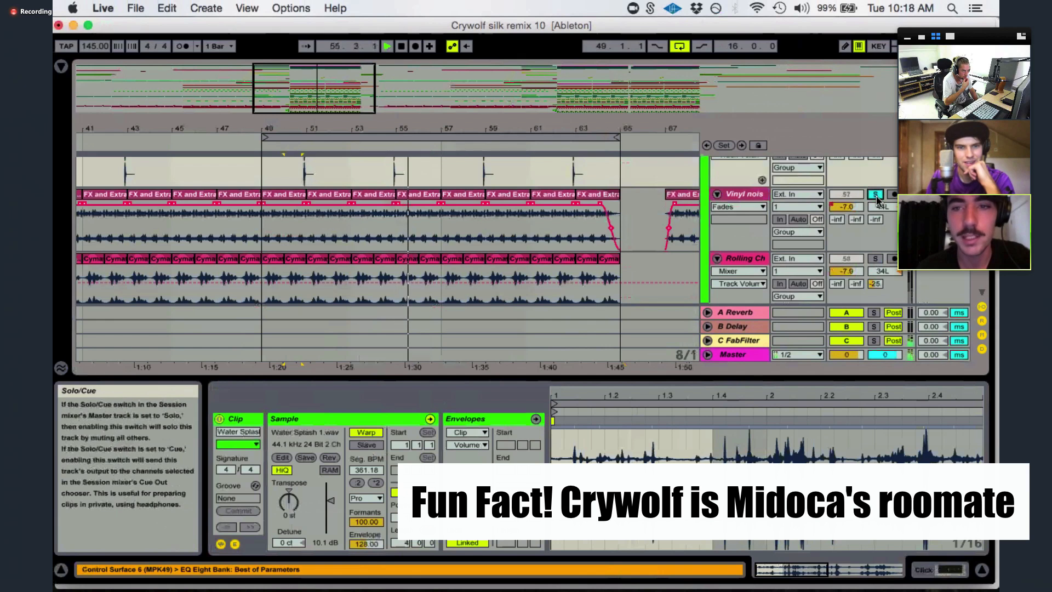
scroll(877, 194, "down", 3)
scroll(878, 201, "down", 4)
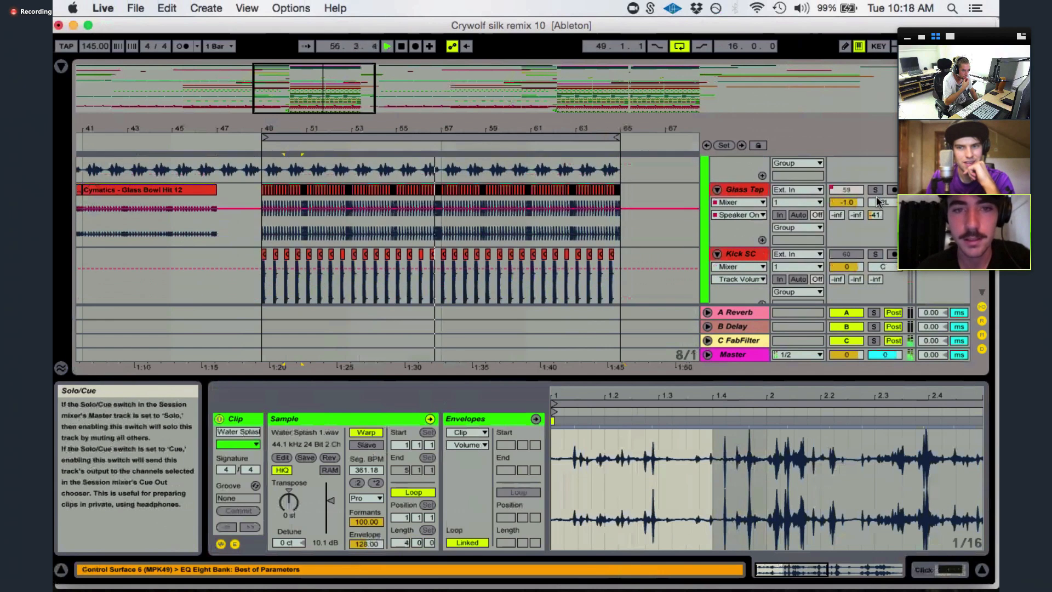
scroll(878, 200, "down", 5)
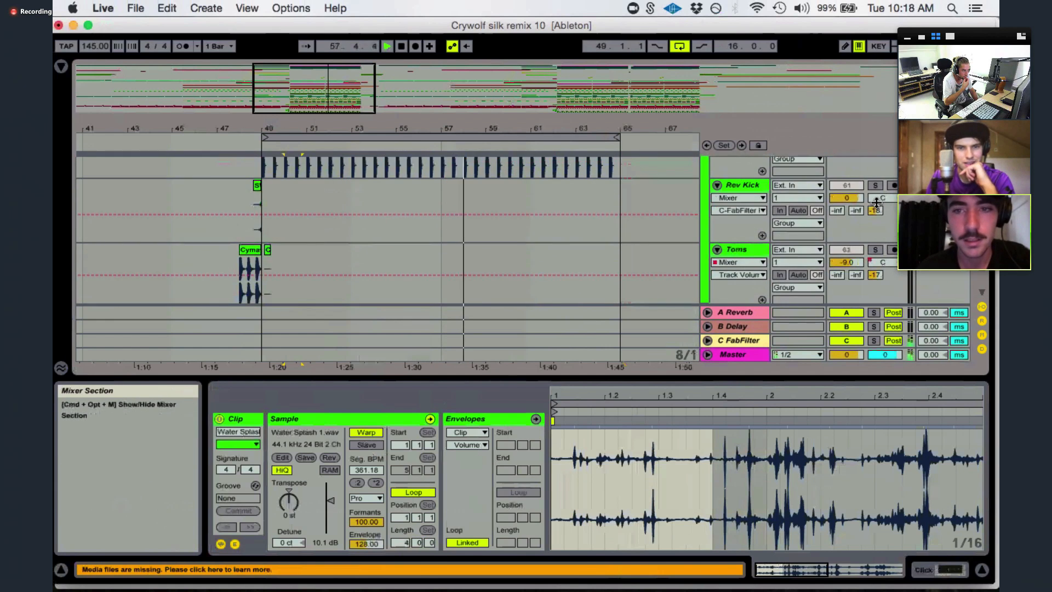
left_click(876, 203)
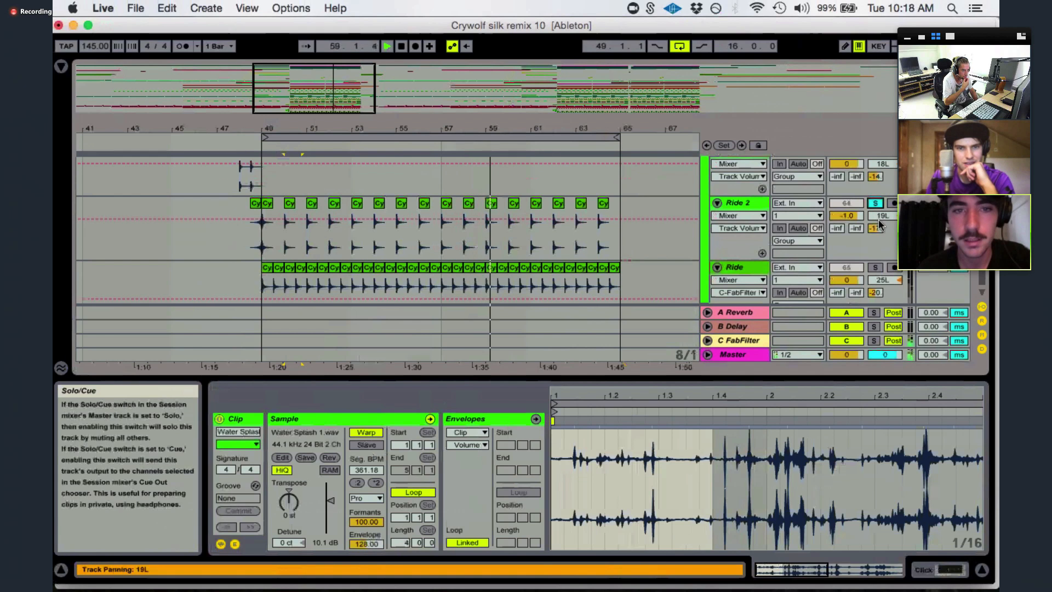
scroll(877, 231, "down", 1)
left_click(877, 253)
scroll(877, 254, "down", 1)
left_click(877, 248)
key("space")
- Set the playback start to bar 49 on the Water 1 track and play the drop with no tracks soloed
scroll(415, 238, "up", 6)
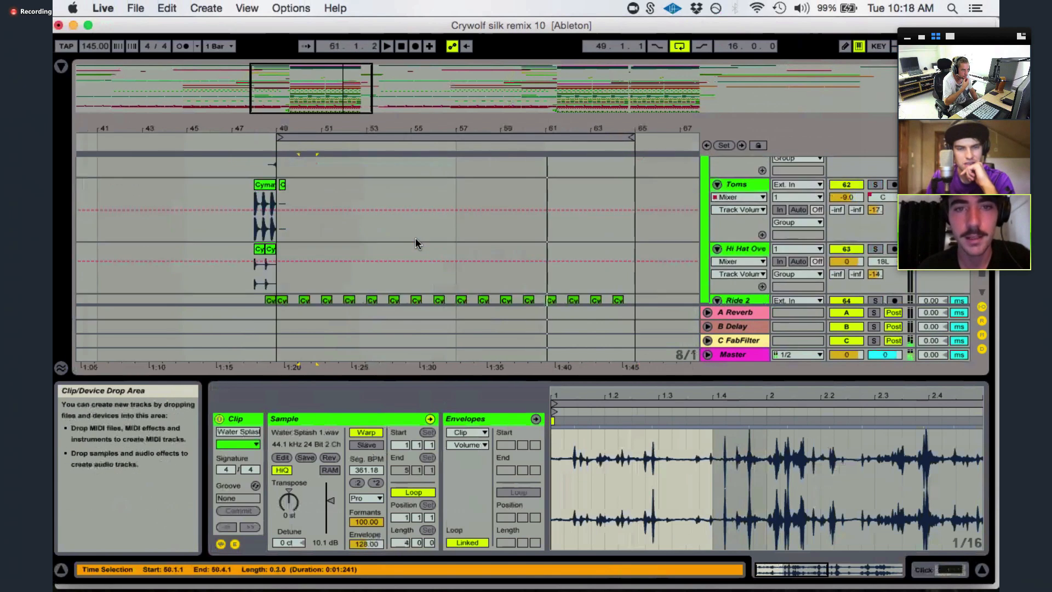
scroll(415, 244, "up", 10)
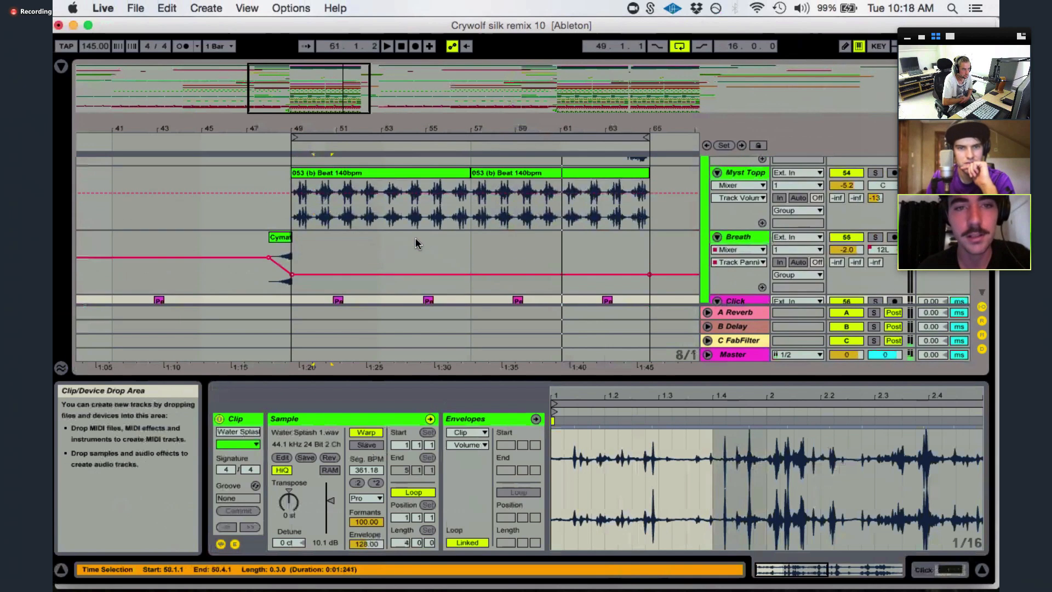
scroll(415, 244, "up", 3)
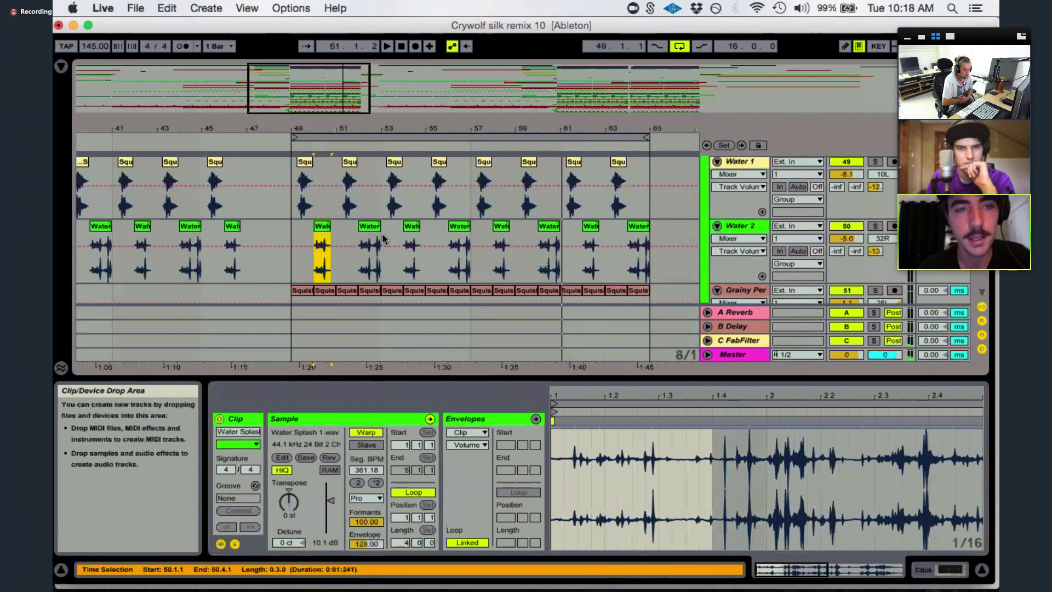
left_click(292, 177)
key("space")
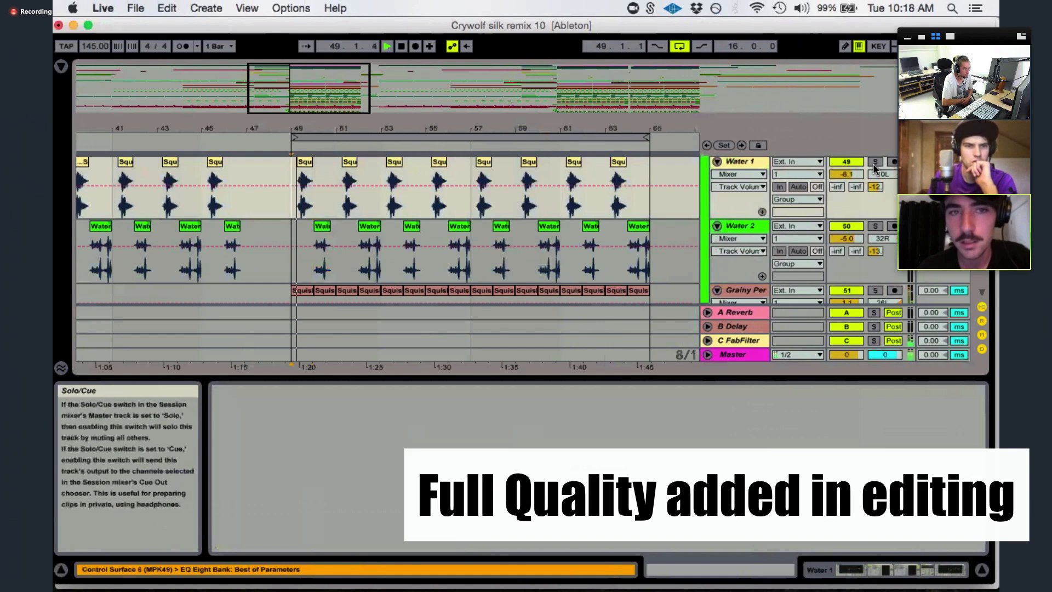
- Stop playback and inspect the Water 2 clip at bar 50 and the Squish 4 clip at bar 49 on Water 1
key("space")
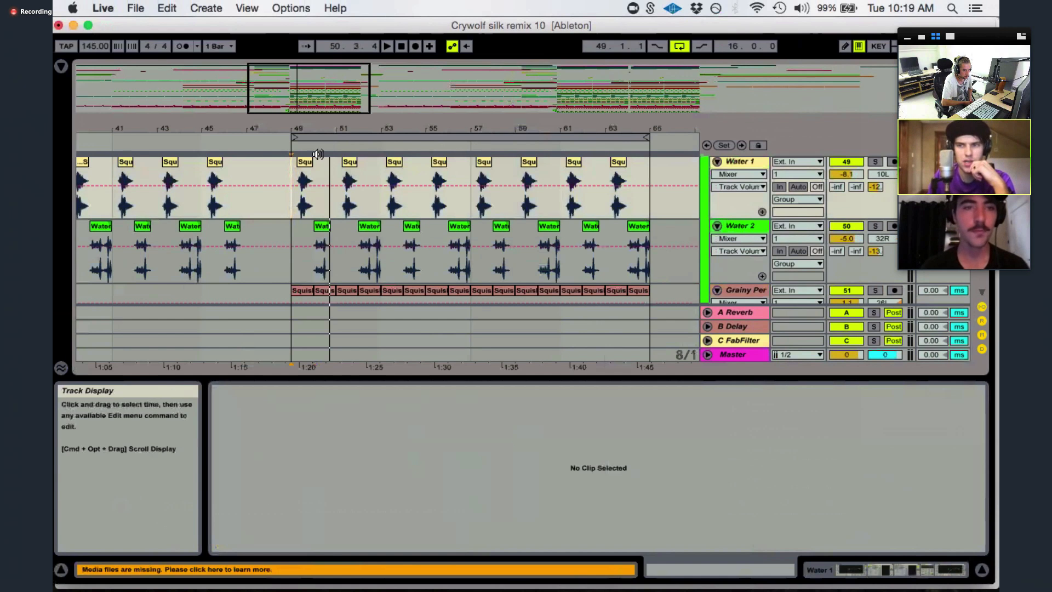
left_click(323, 229)
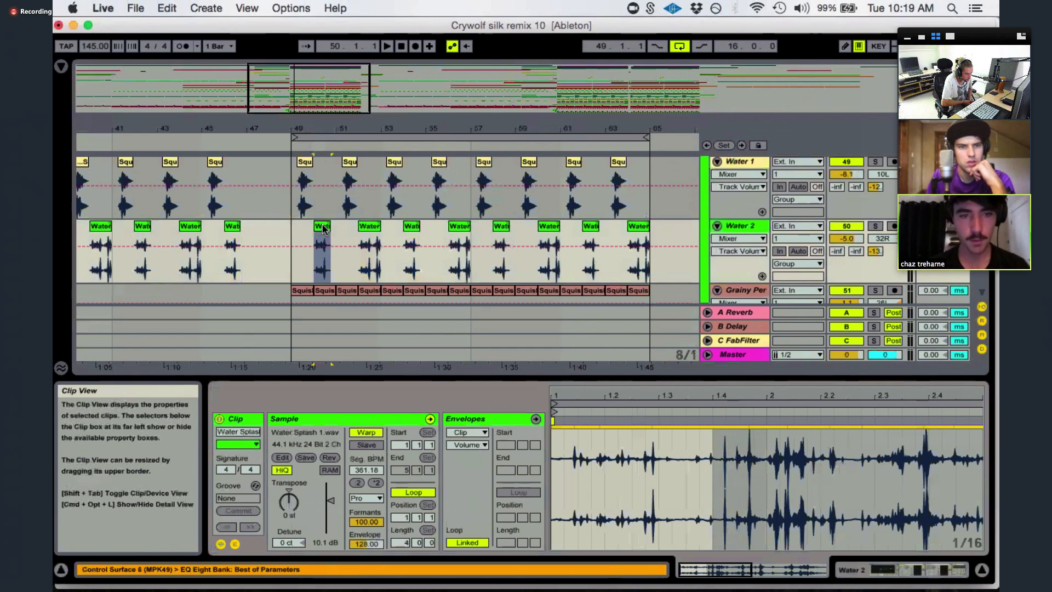
left_click(305, 165)
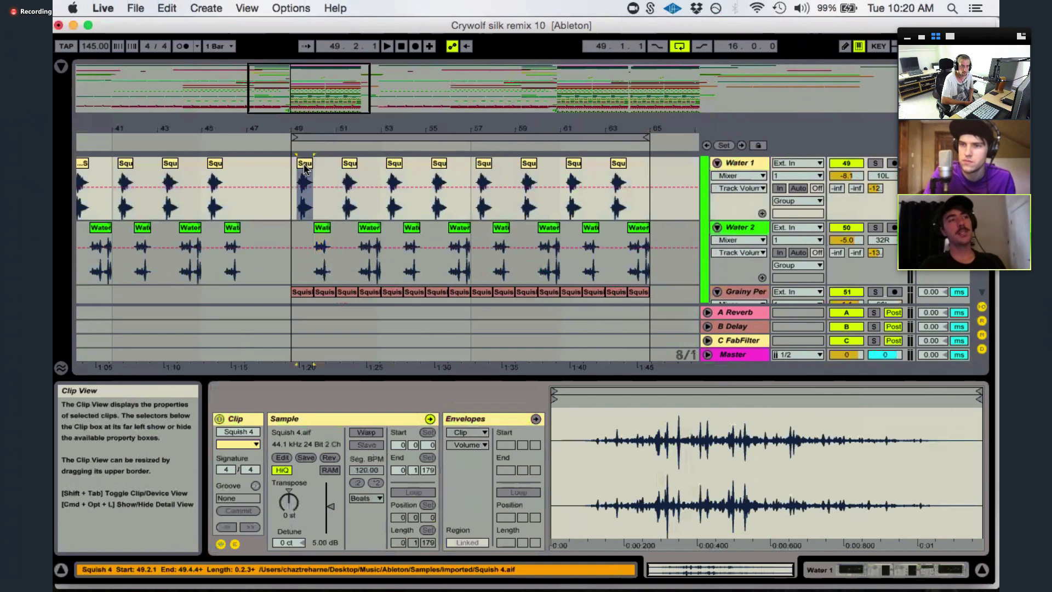
- Show the browser, expand the Foley folder of the Midoca Sample Pack and select its Charcoal Bag subfolder
left_click(62, 67)
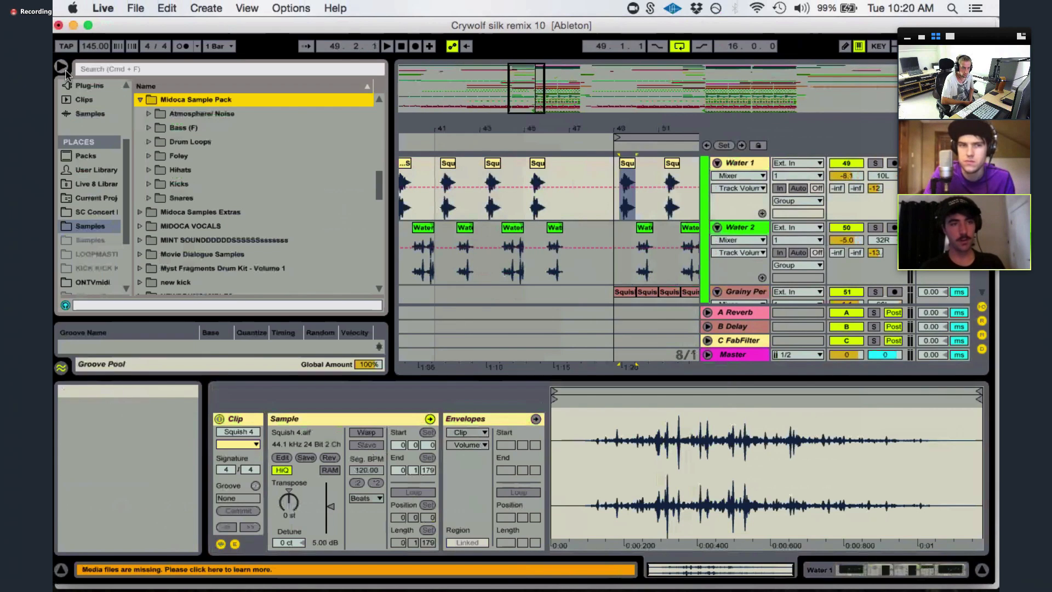
left_click(196, 156)
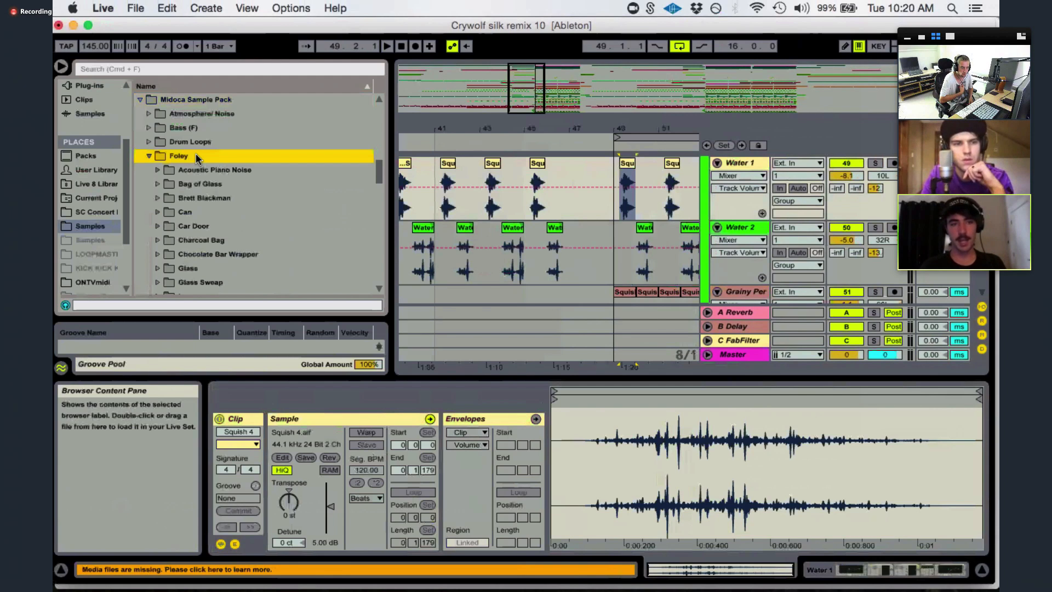
key("Down")
key("Down")
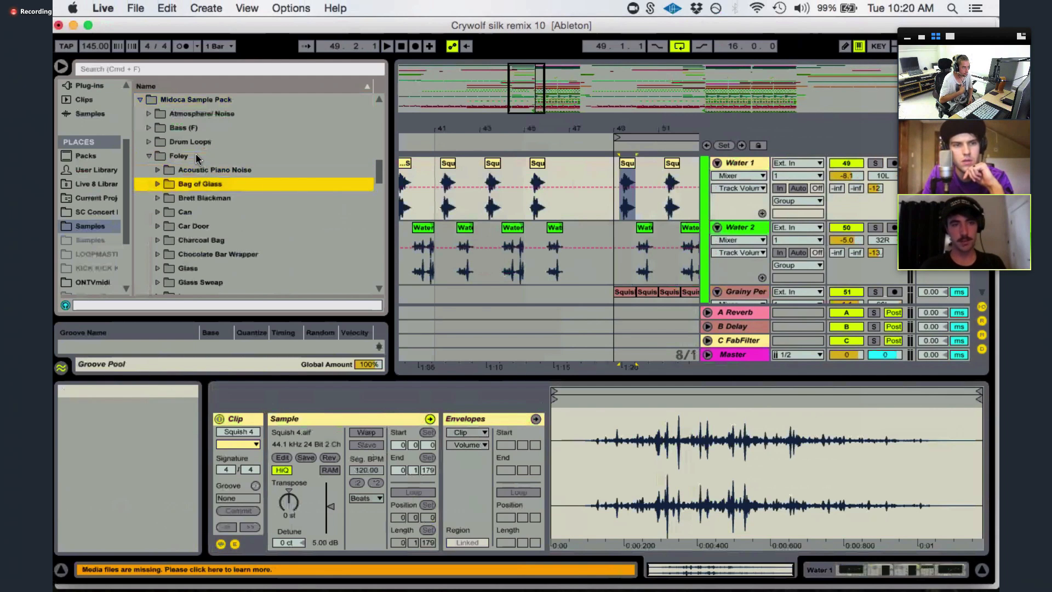
scroll(196, 159, "down", 3)
left_click(209, 199)
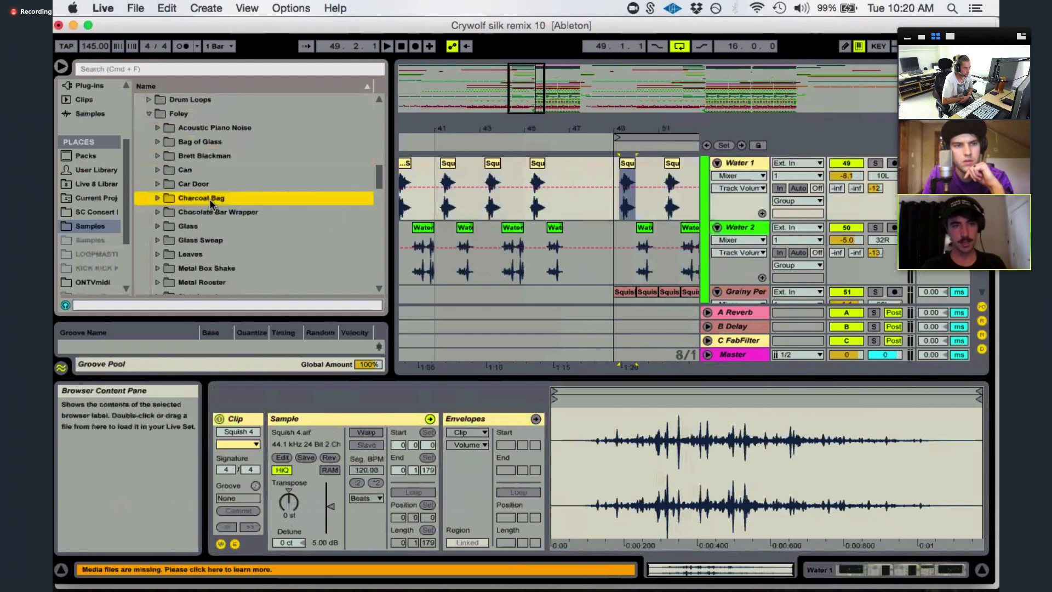
- Expand the Charcoal Bag folder, preview its samples 1 to 3 and collapse the folder
key("Right")
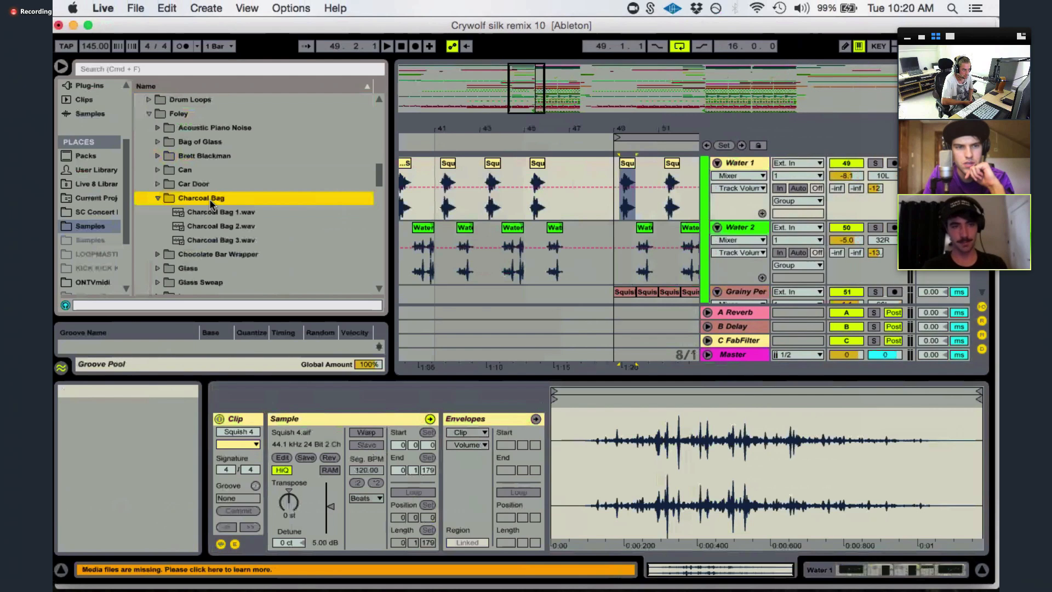
key("Down")
key("Down")
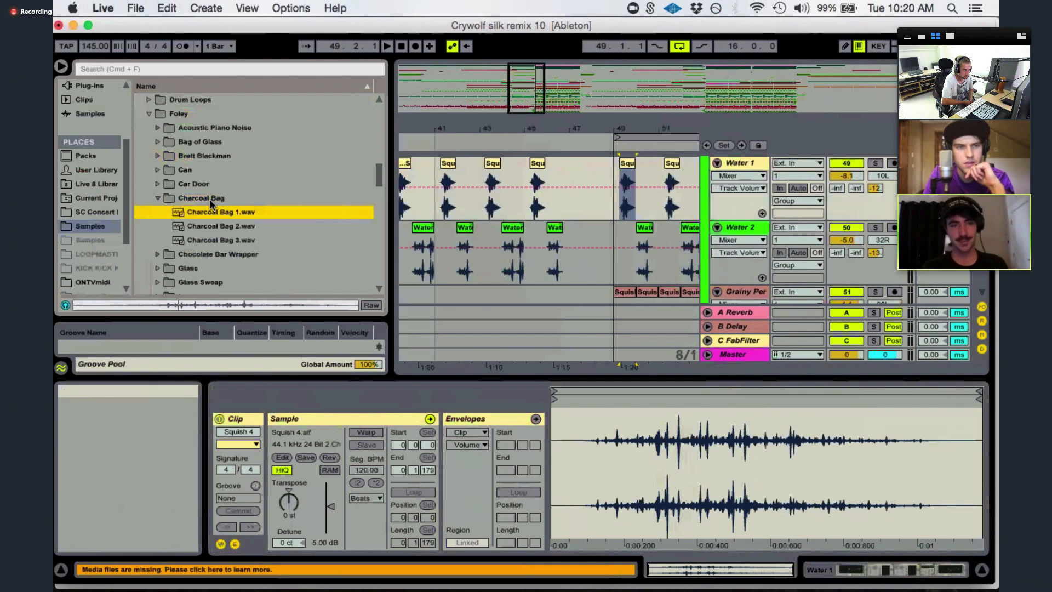
key("Down")
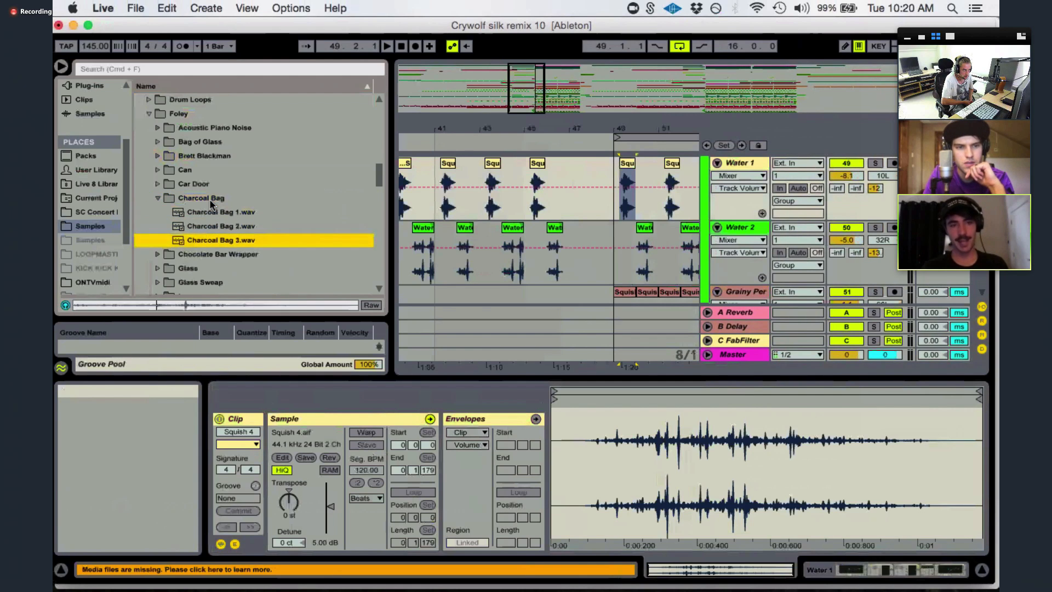
key("Down")
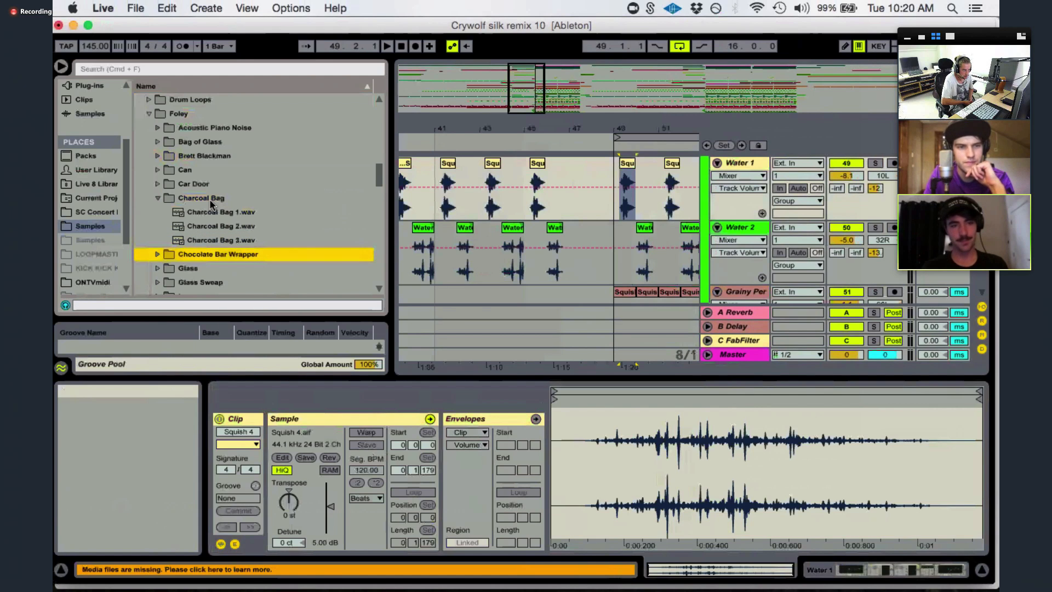
key("Left")
left_click(209, 199)
key("Left")
- Expand the Chocolate Bar Wrapper folder, preview its first two samples and collapse the folder
key("Down")
key("Right")
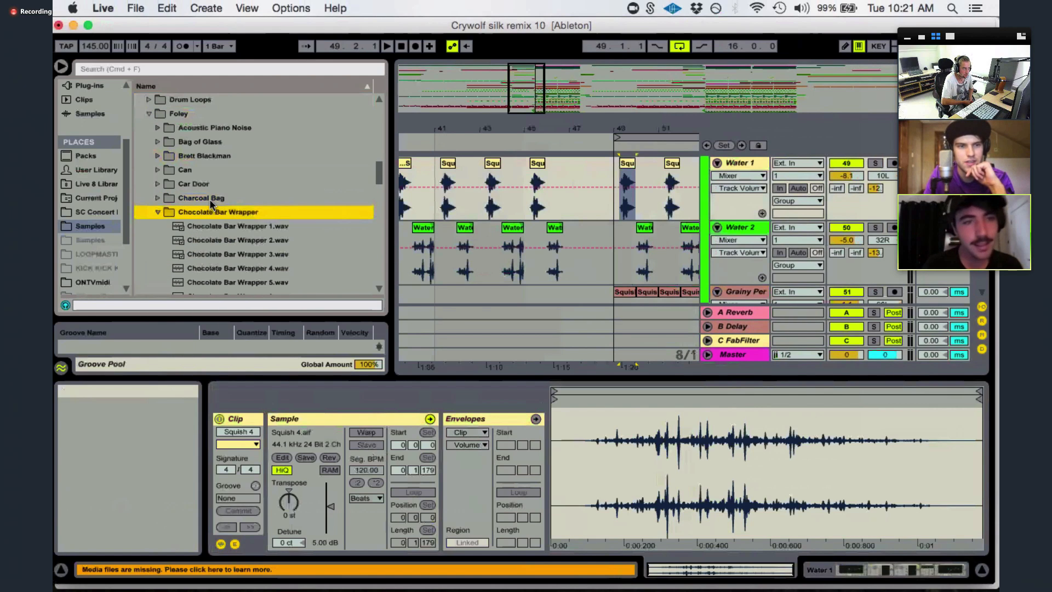
key("Down")
key("Down")
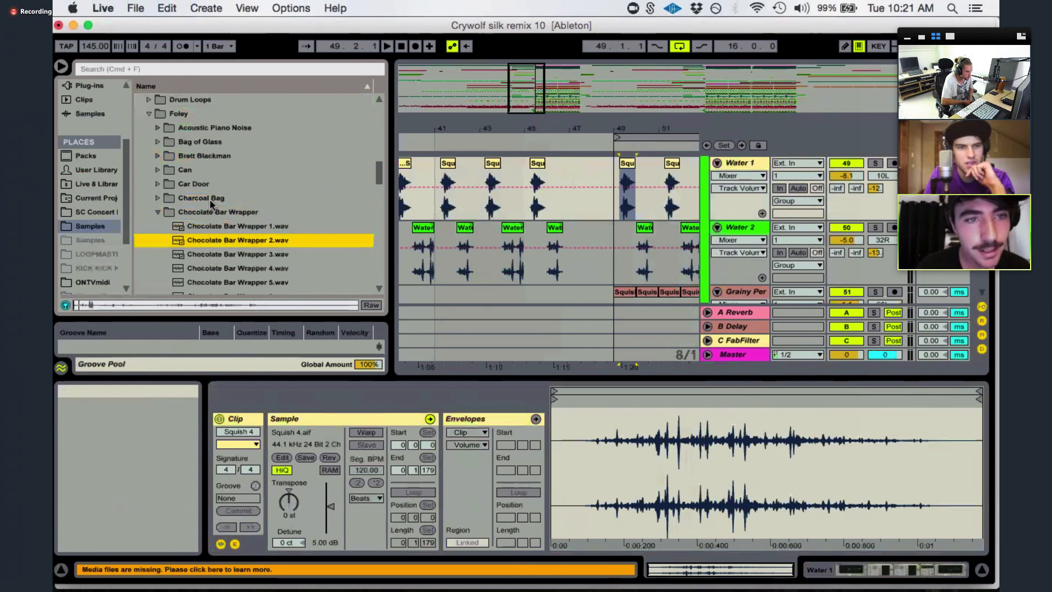
key("Left")
key("Left")
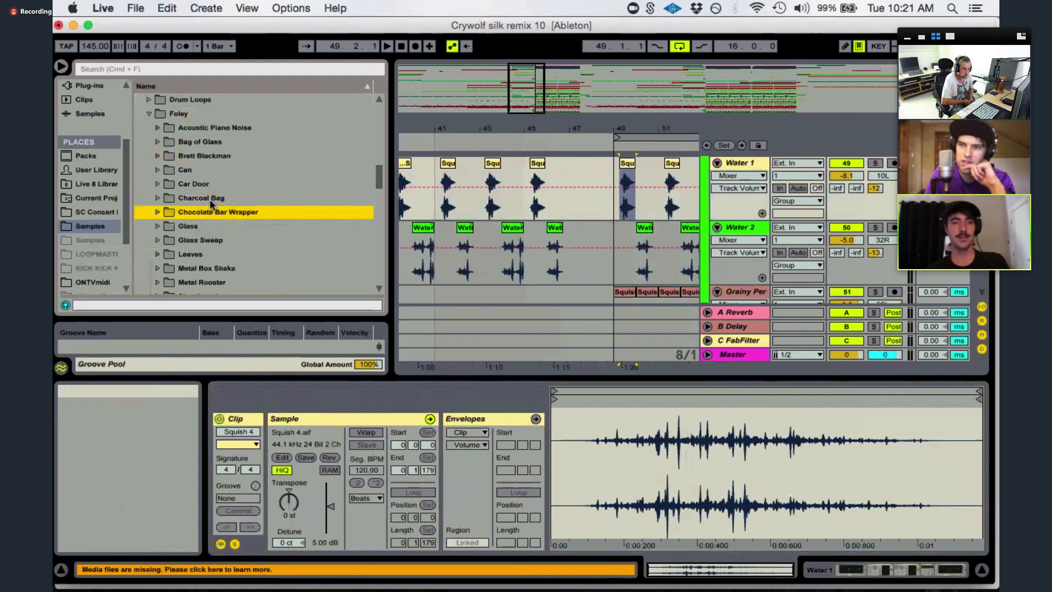
scroll(209, 199, "down", 2)
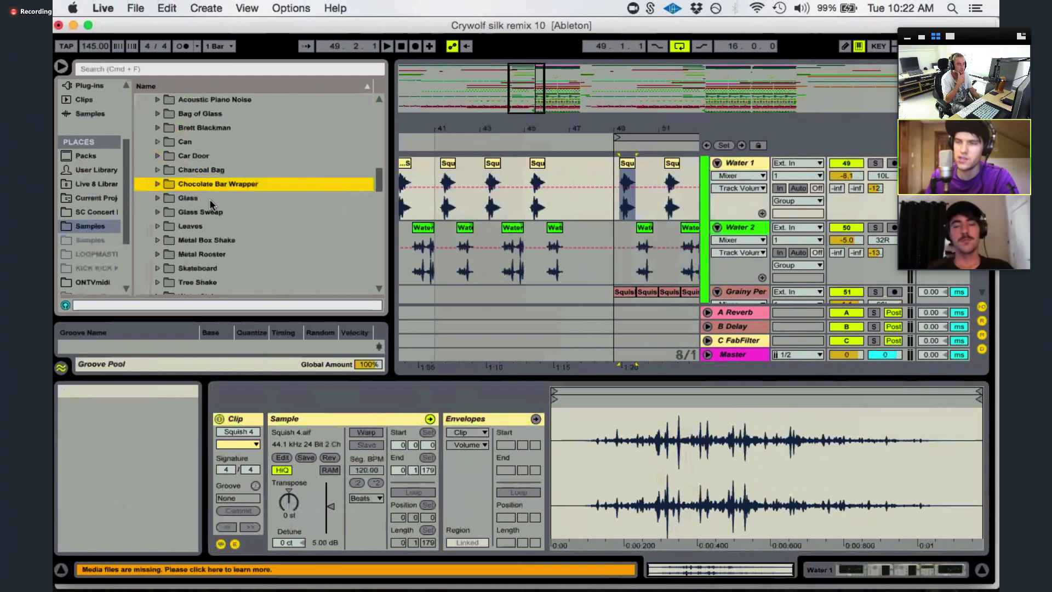
- Set the arrangement grid to 2/1 and place the playback start at bar 23 on the Vocal Group track
left_click_drag(550, 129, 550, 60)
scroll(548, 236, "up", 20)
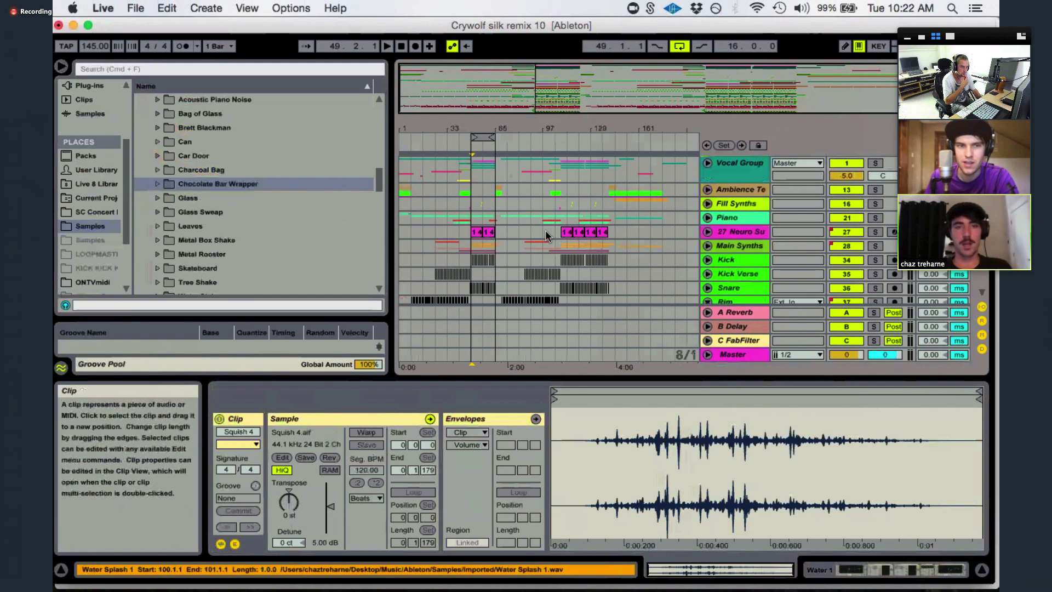
right_click(529, 182)
left_click(580, 261)
left_click_drag(419, 91, 414, 129)
left_click(458, 171)
right_click(461, 173)
left_click(553, 251)
left_click(472, 168)
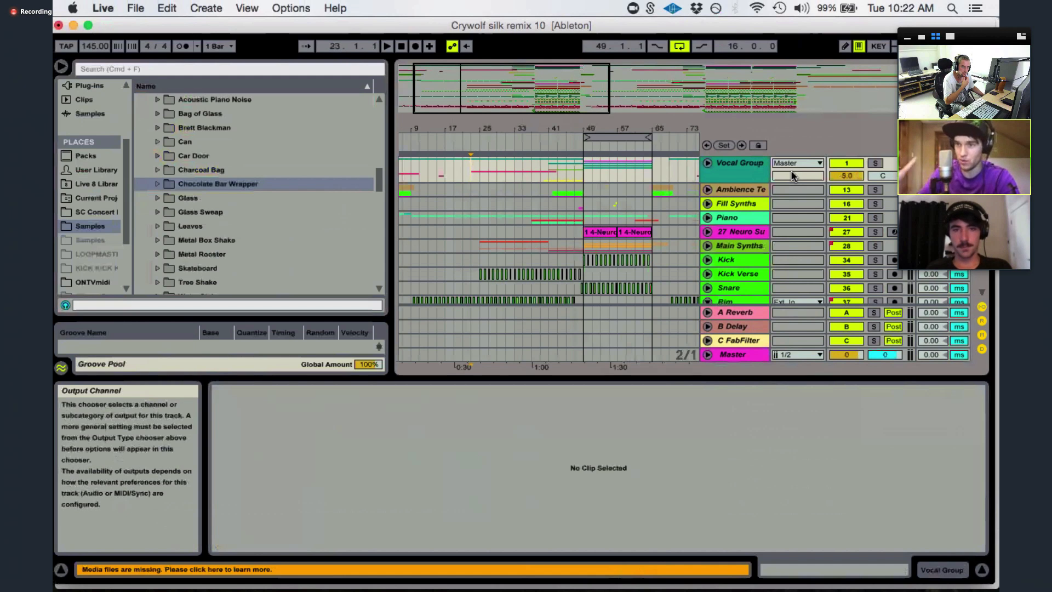
left_click_drag(495, 78, 495, 96)
- Select the Ambience Textures and Fill Synths tracks in turn and show the Piano track's devices
left_click(745, 186)
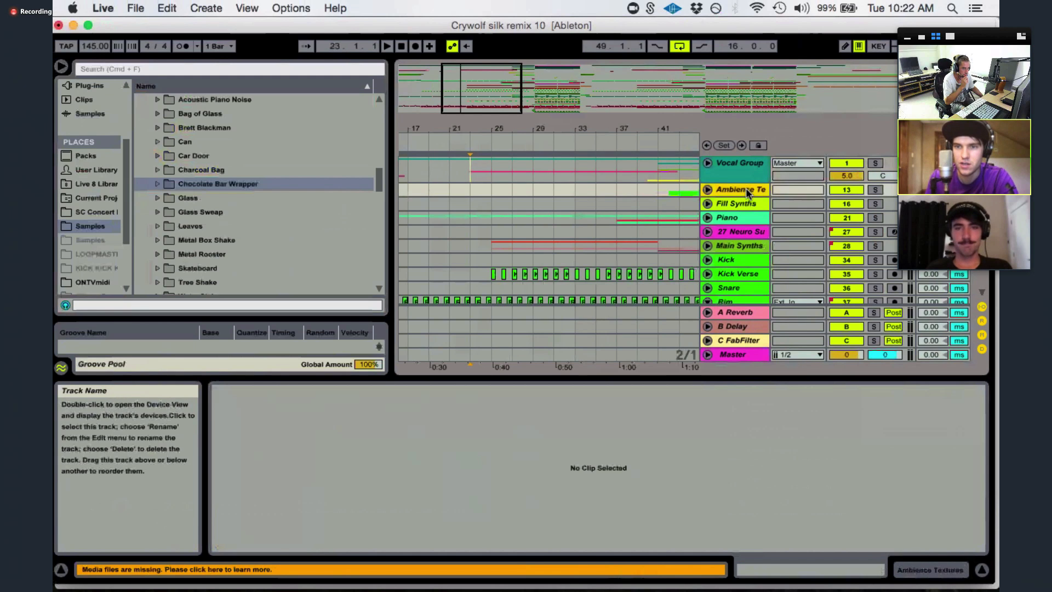
left_click(747, 208)
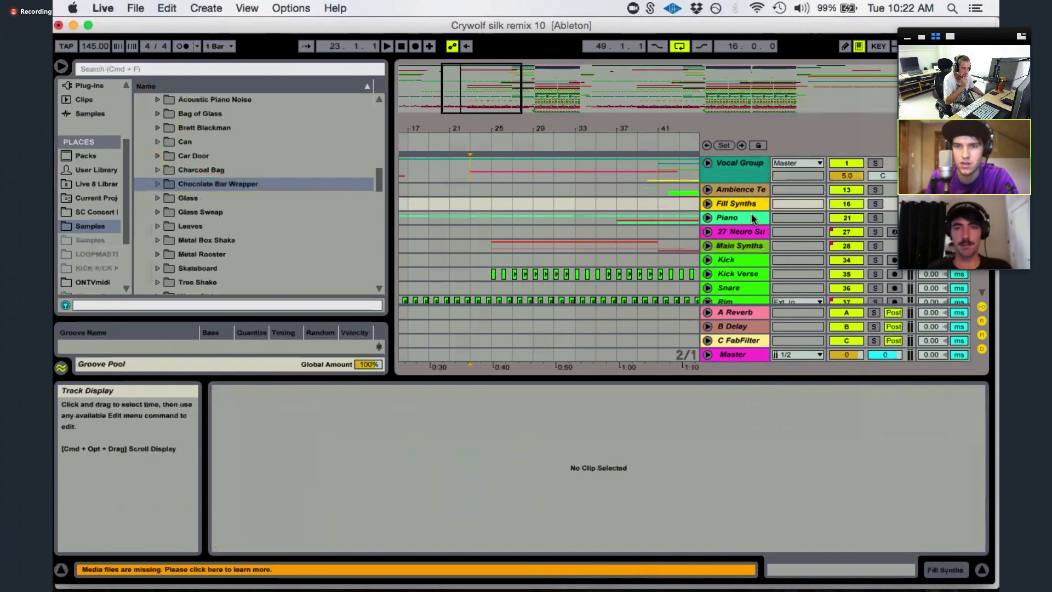
double_click(740, 218)
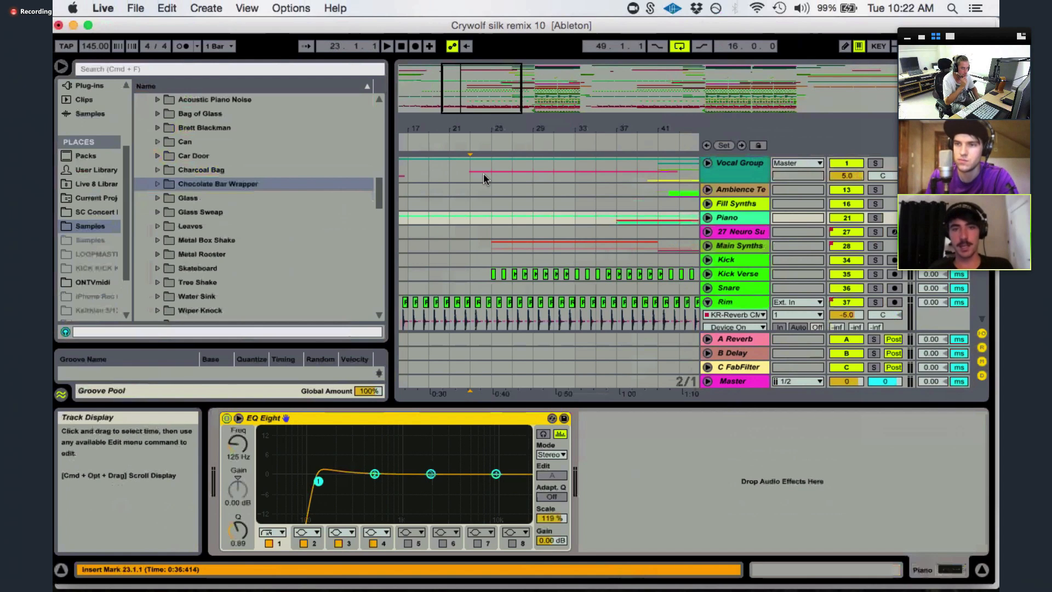
- Play the verse from bar 23 and solo the Main Synths group
key("space")
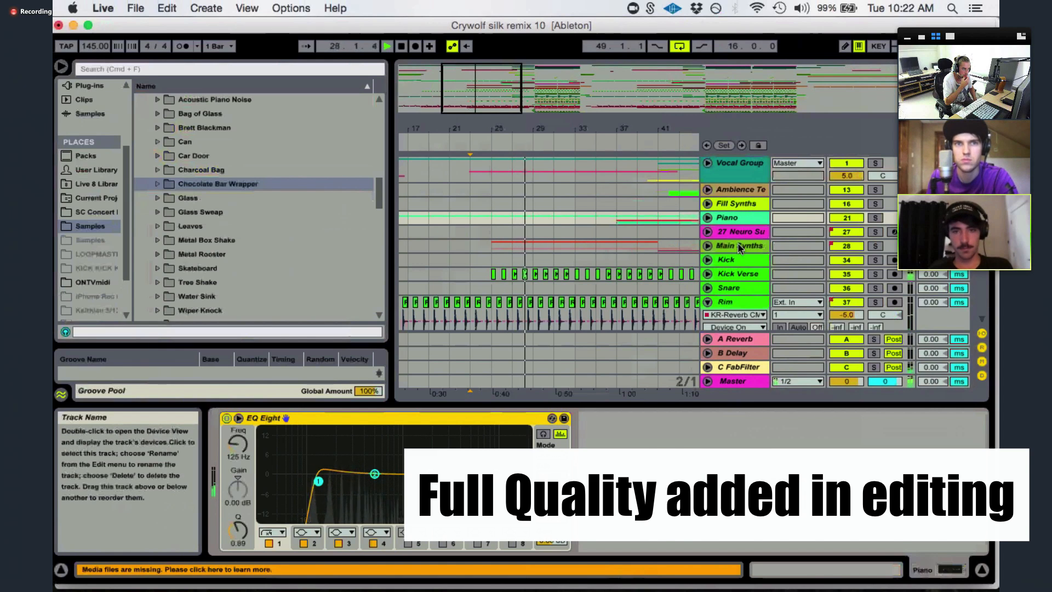
left_click(822, 245)
left_click(875, 247)
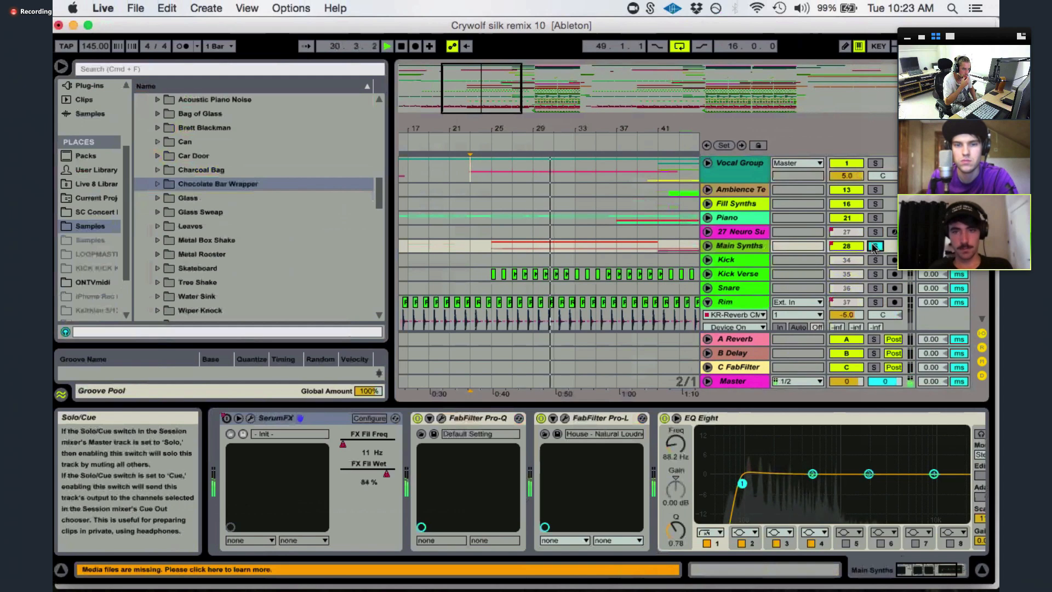
- Unfold the Main Synths group and examine the device chain of the 32-Deep Ambient Pad track up to its Compressor
left_click(709, 246)
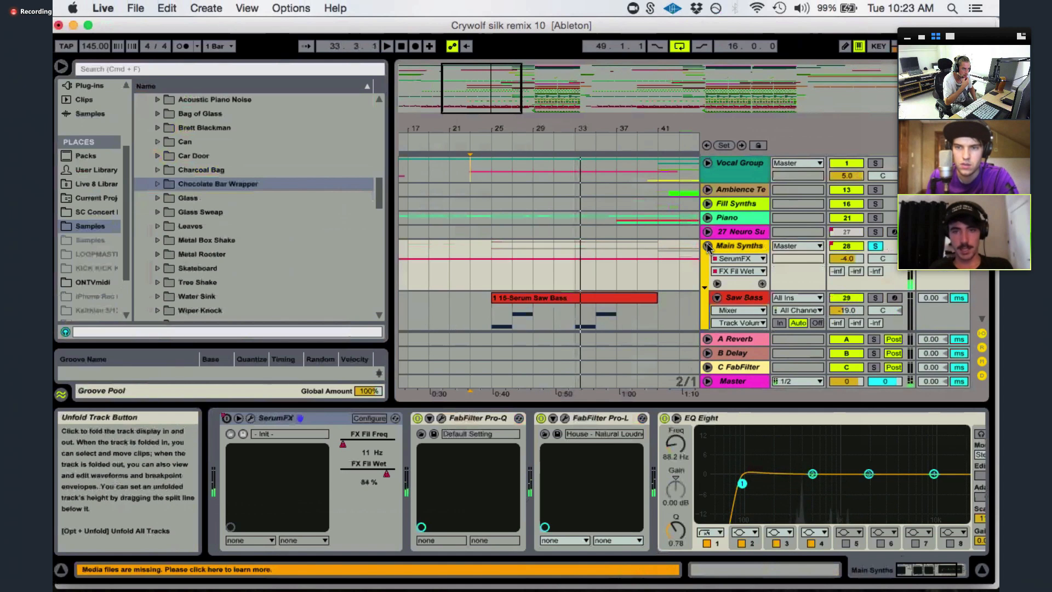
left_click(741, 224)
scroll(740, 226, "down", 5)
scroll(741, 223, "down", 1)
left_click(743, 196)
scroll(647, 418, "right", 5)
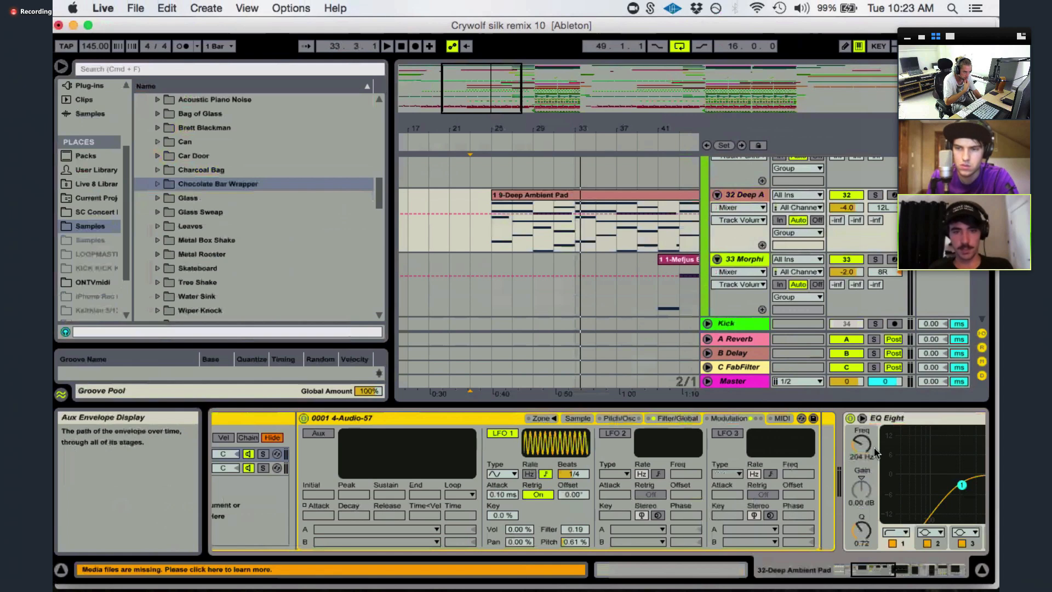
scroll(874, 453, "right", 5)
scroll(875, 453, "right", 3)
- Play the soloed Main Synths from bar 23, select the 9-Deep Ambient Pad clip and stop playback
key("space")
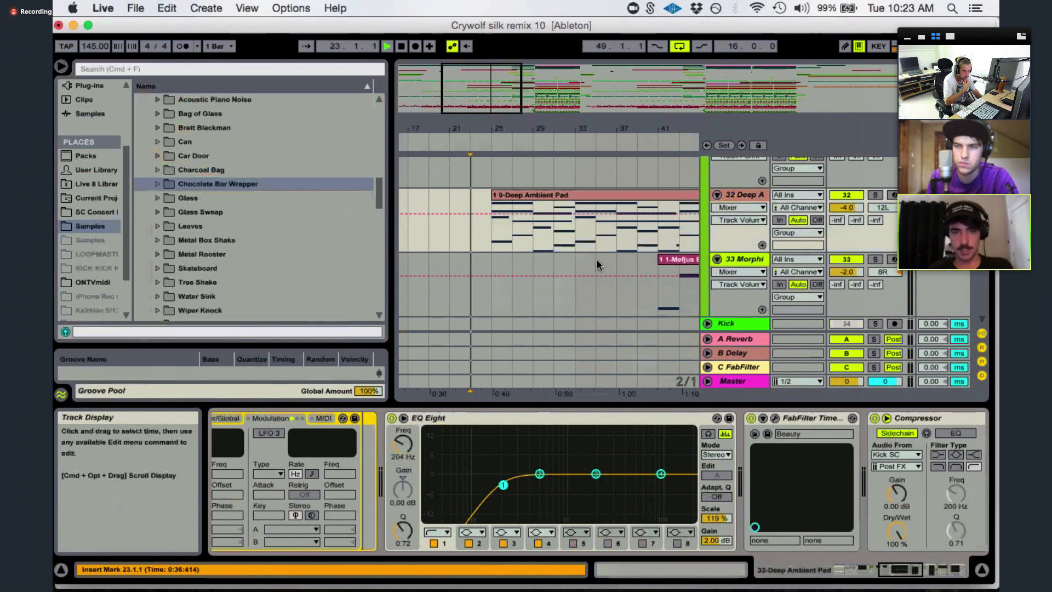
left_click(528, 196)
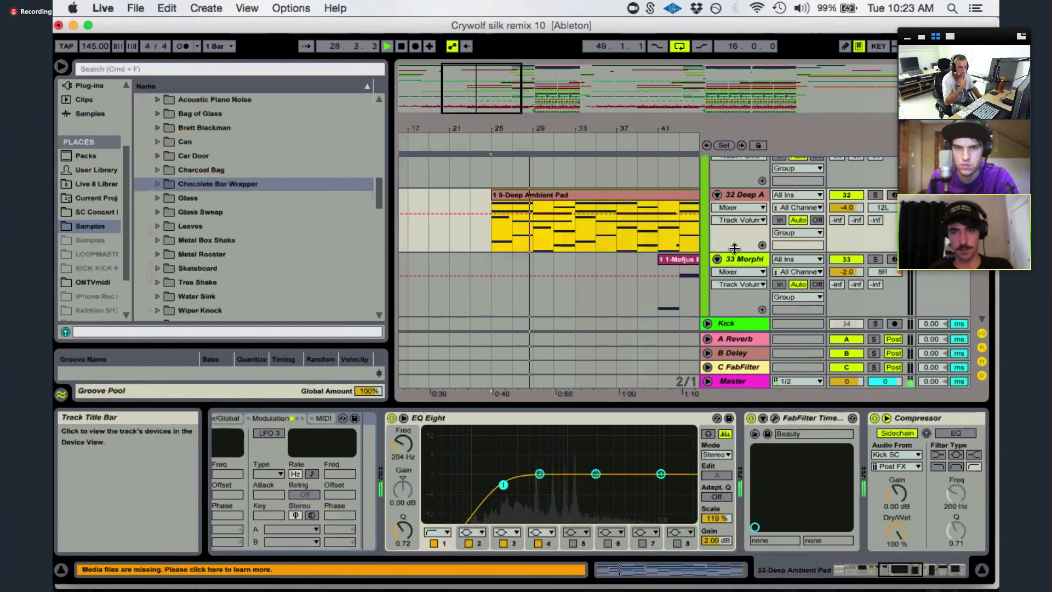
scroll(735, 248, "up", 5)
scroll(734, 247, "up", 6)
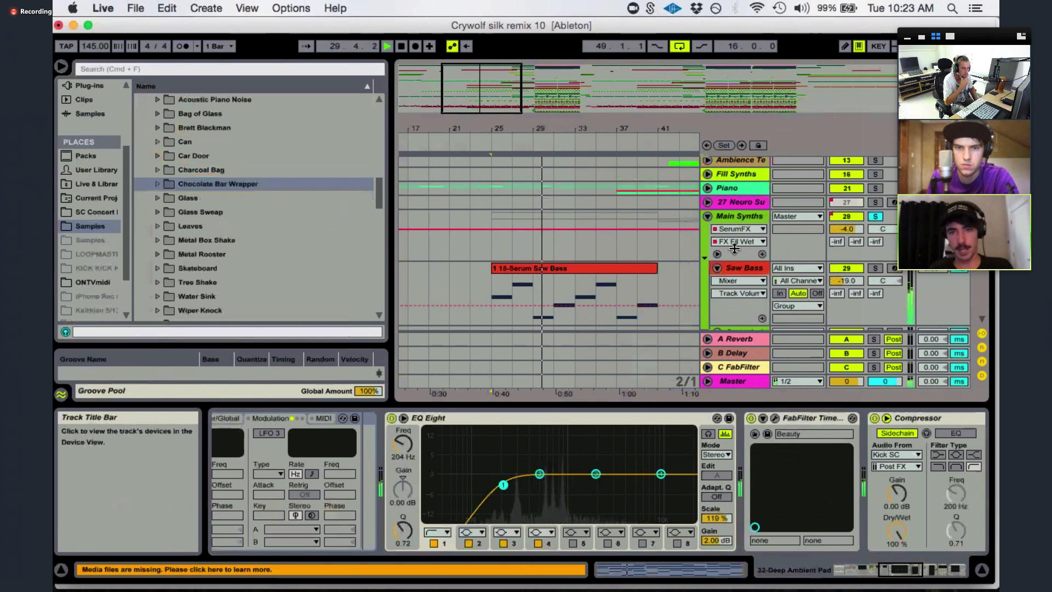
key("space")
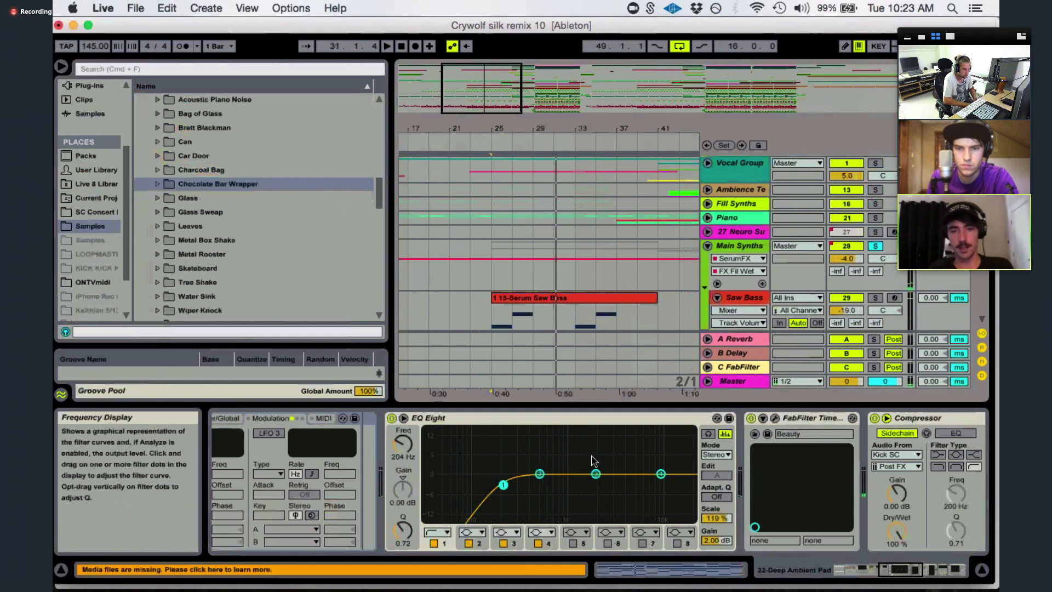
- Fold the Main Synths group and turn off its solo
left_click(709, 247)
scroll(849, 230, "down", 3)
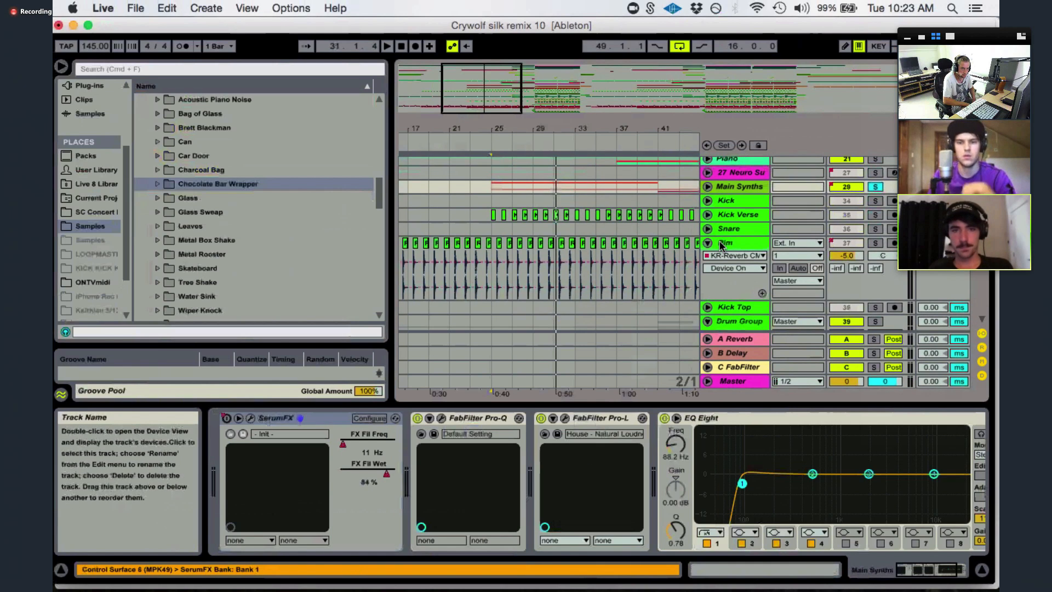
left_click(875, 187)
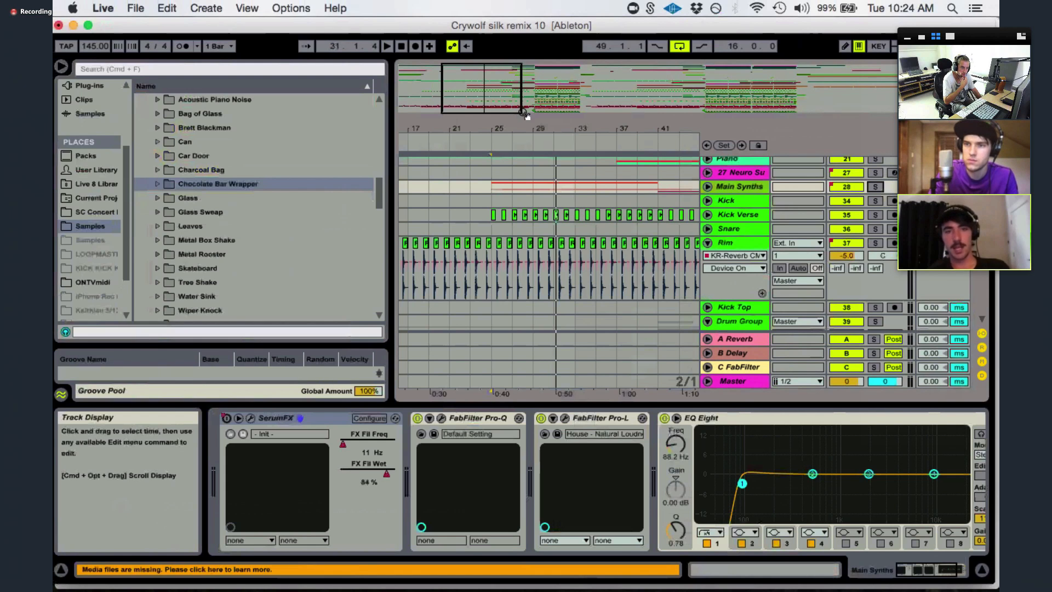
- Place the playback start at bar 25 on the Main Synths track
left_click(491, 190)
scroll(491, 190, "up", 3)
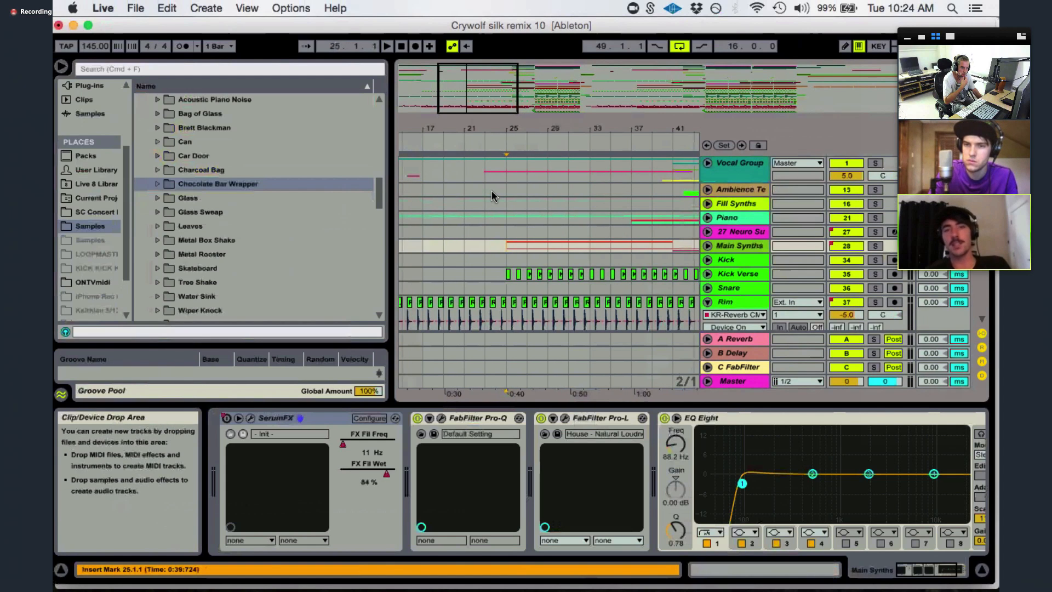
scroll(492, 189, "right", 3)
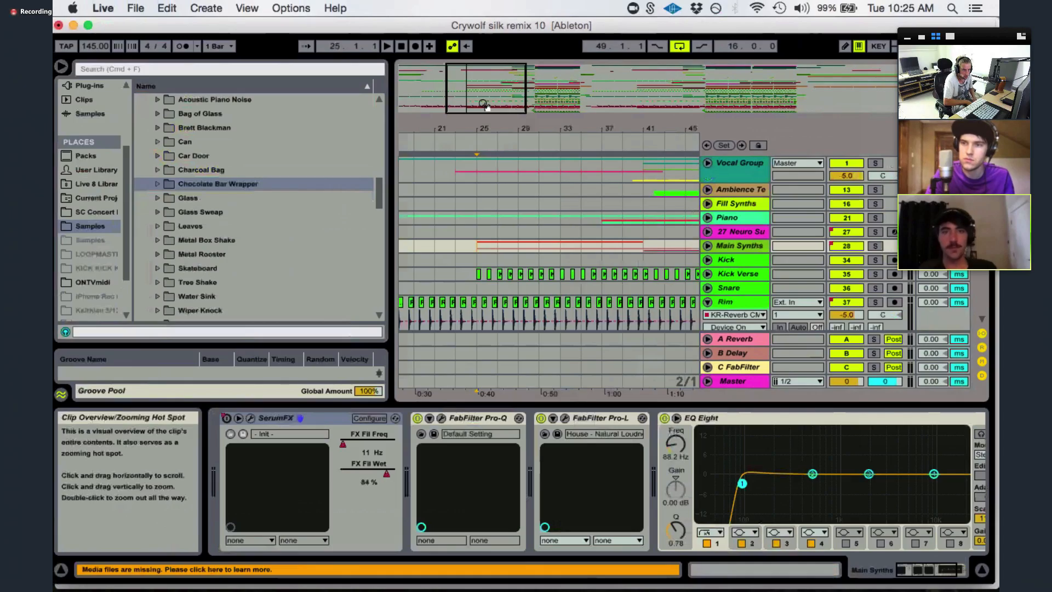
- Open the 4-Neuro Sub clip at bar 49 in the note editor and enlarge the editor to show its notes
left_click_drag(516, 87, 544, 102)
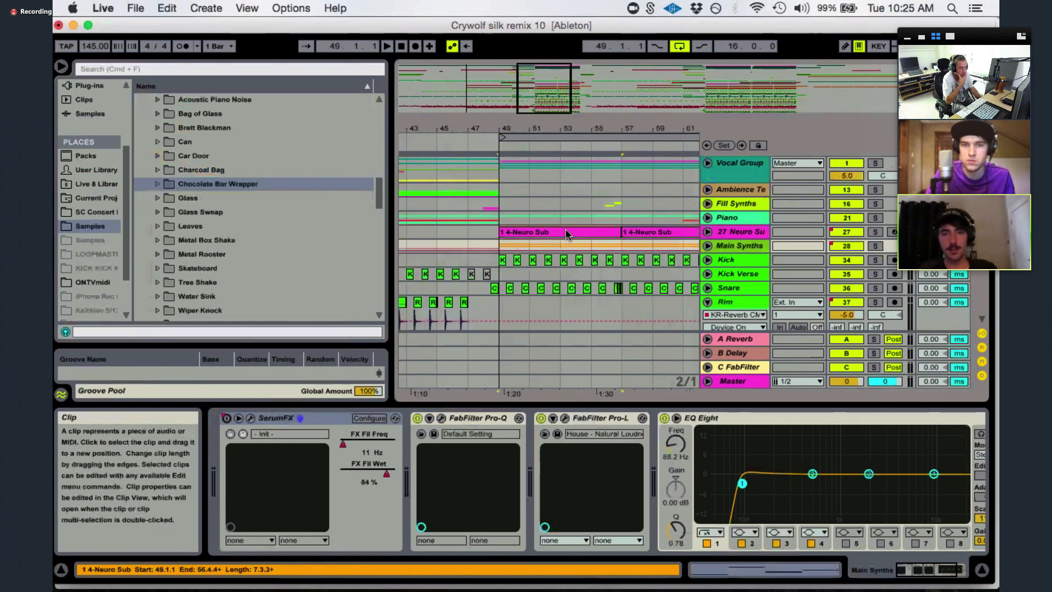
double_click(567, 233)
left_click_drag(596, 377, 585, 298)
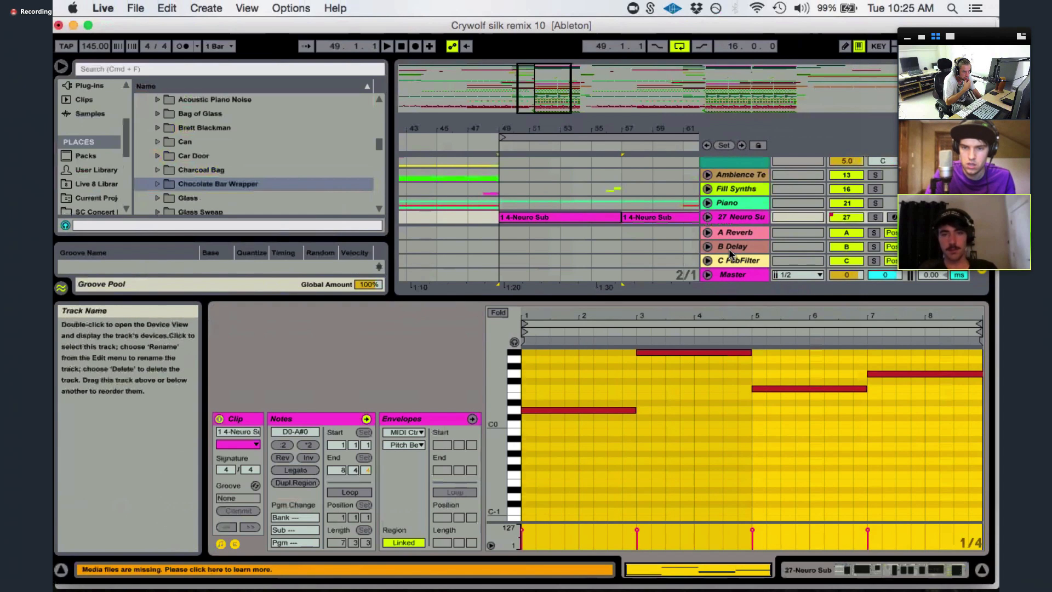
- Solo the 27-Neuro Sub track and play it from bar 49
left_click(873, 221)
key("space")
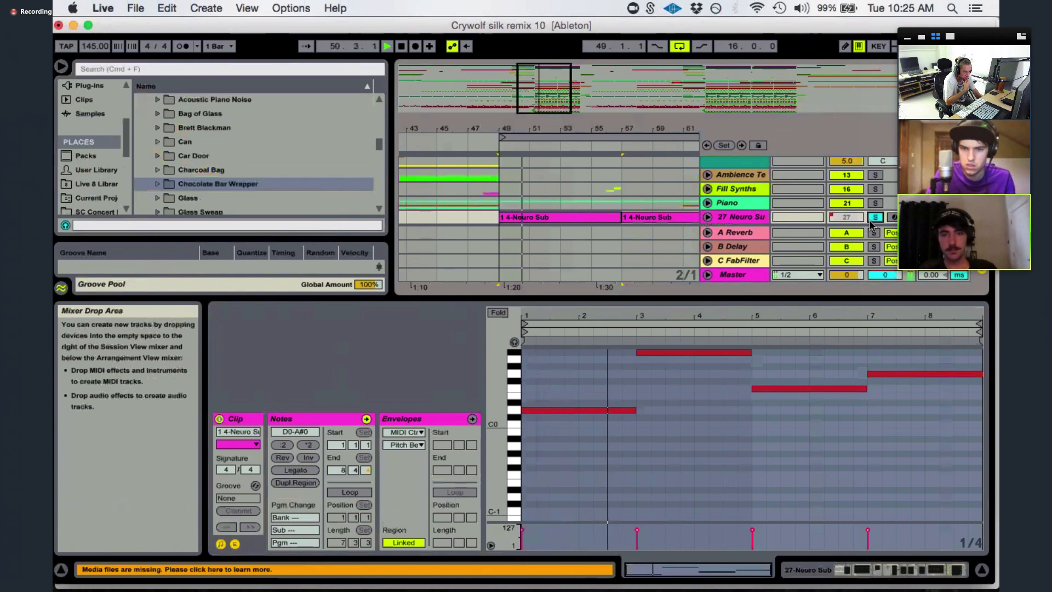
- Stop playback and shrink the note editor to give the arrangement tracks more room
key("space")
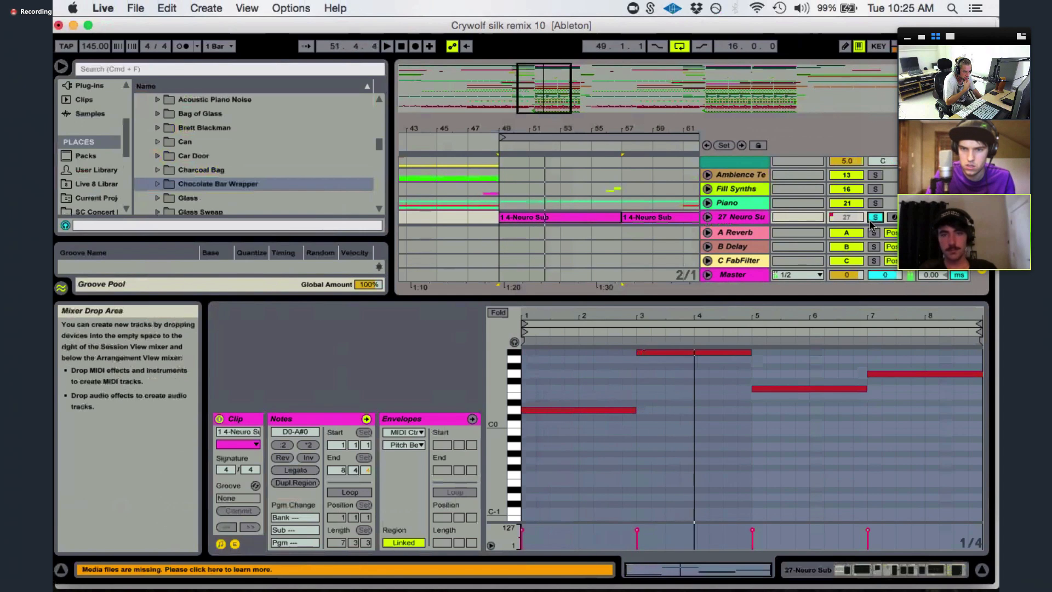
left_click(708, 218)
left_click(708, 166)
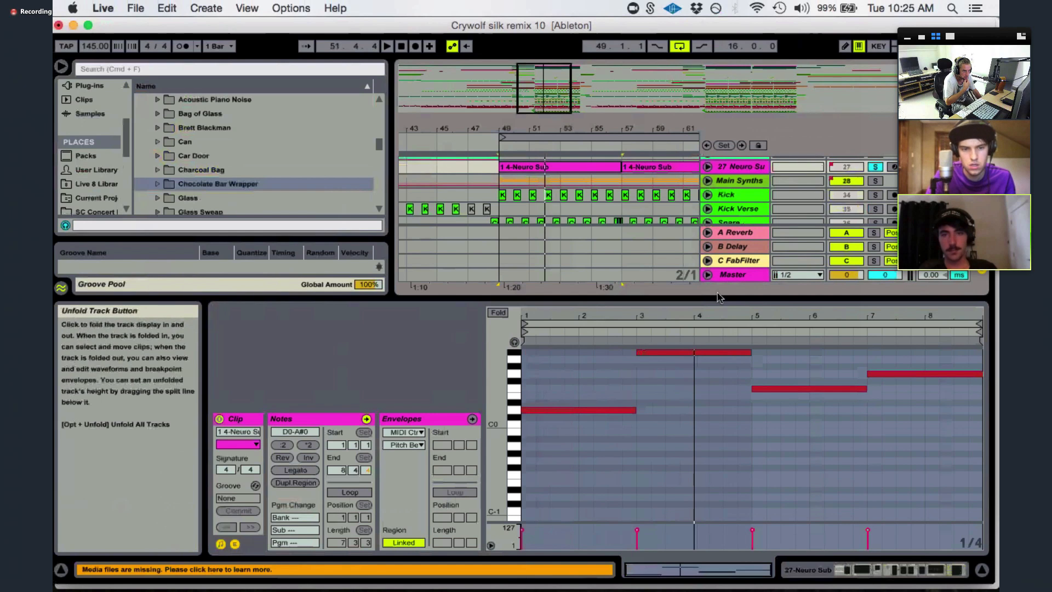
left_click_drag(723, 300, 723, 387)
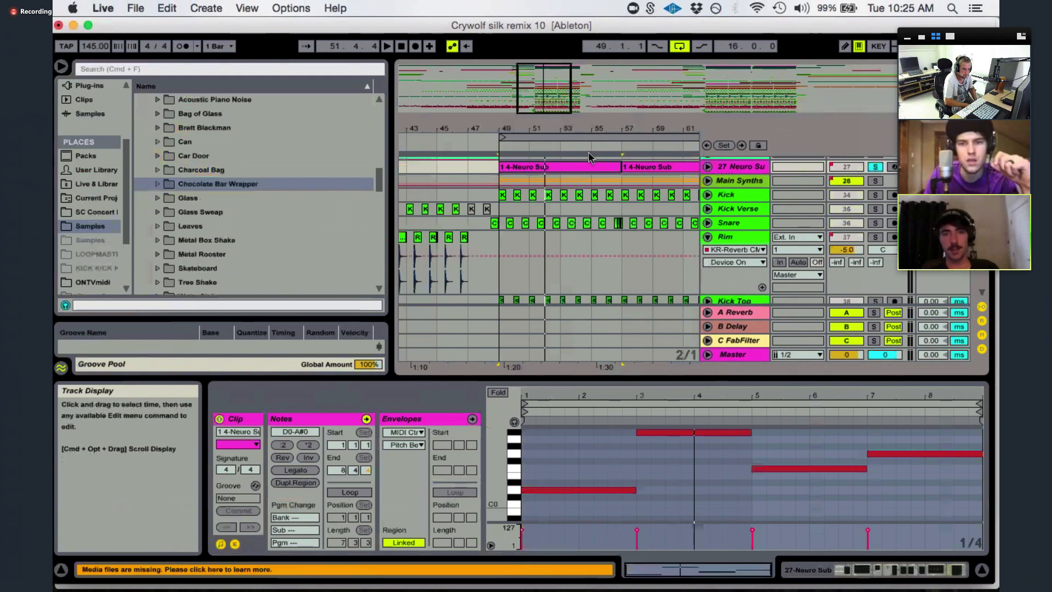
- Show the 27-Neuro Sub track's device chain and look through its devices
left_click_drag(554, 98, 675, 119)
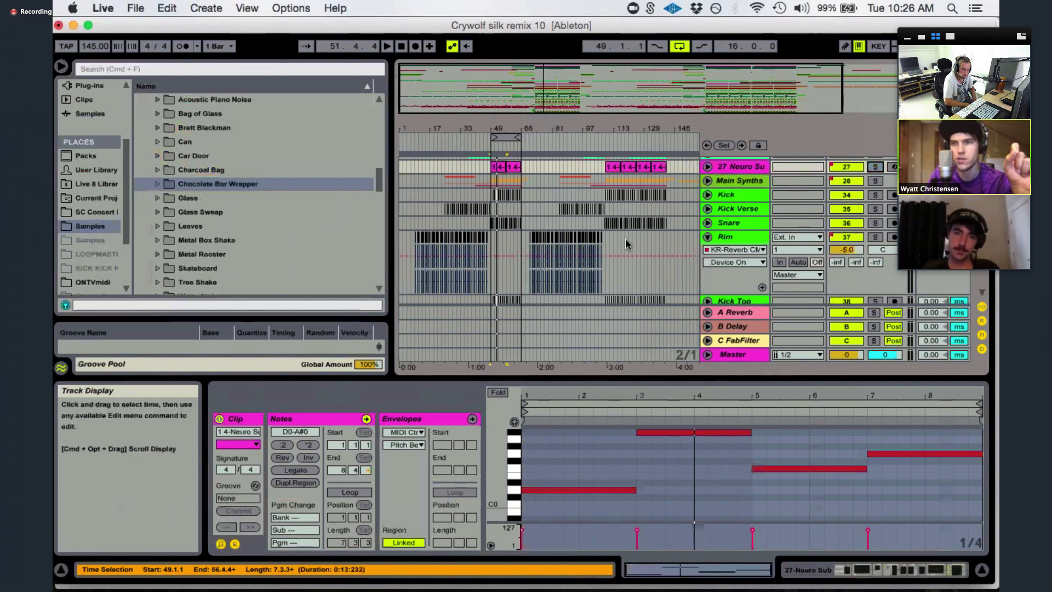
left_click_drag(532, 71, 558, 87)
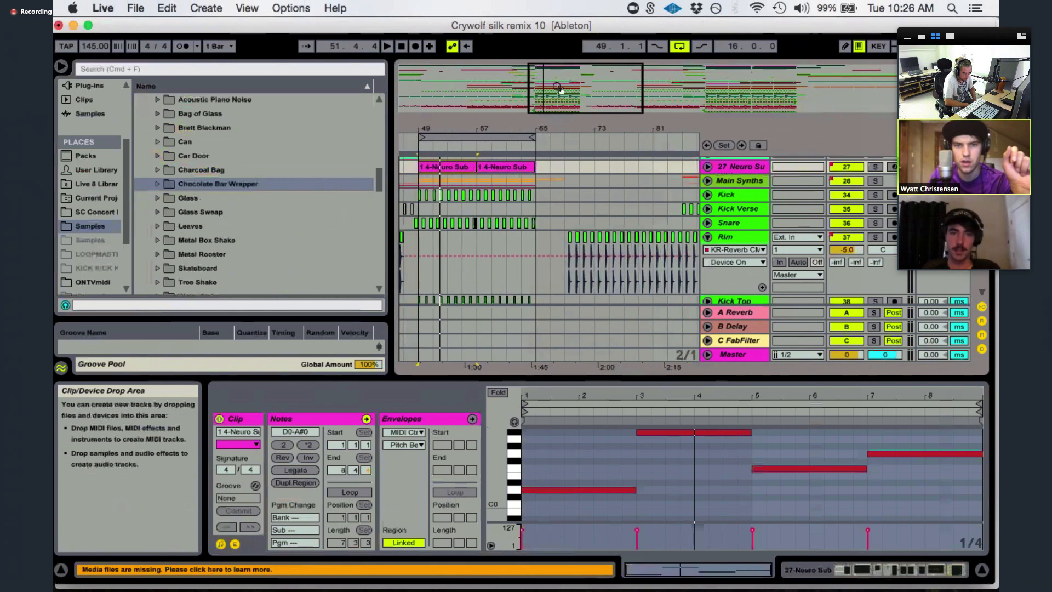
double_click(741, 167)
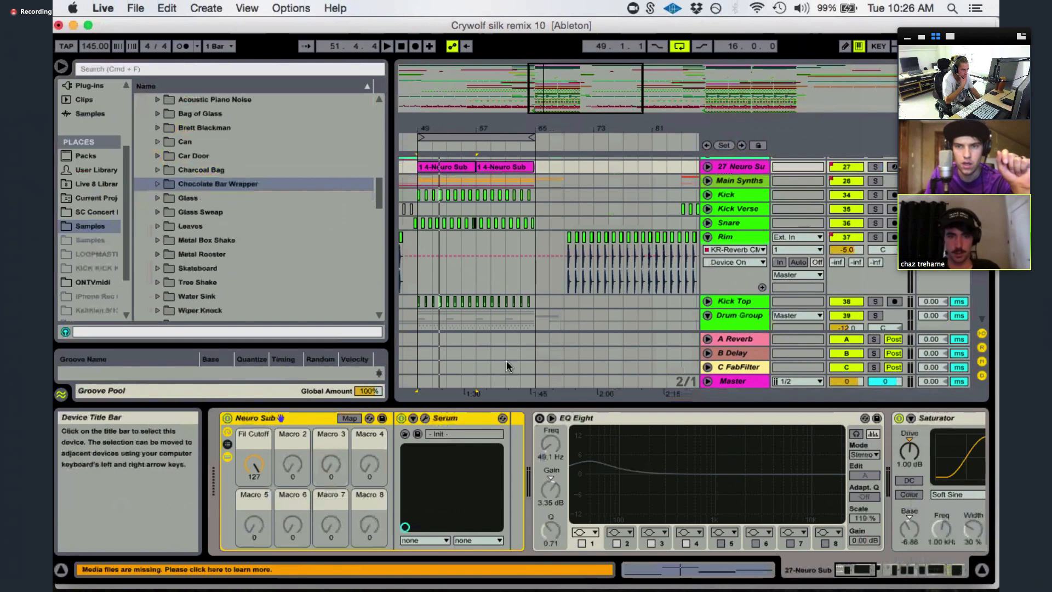
scroll(514, 447, "right", 10)
scroll(516, 446, "right", 6)
scroll(516, 447, "left", 20)
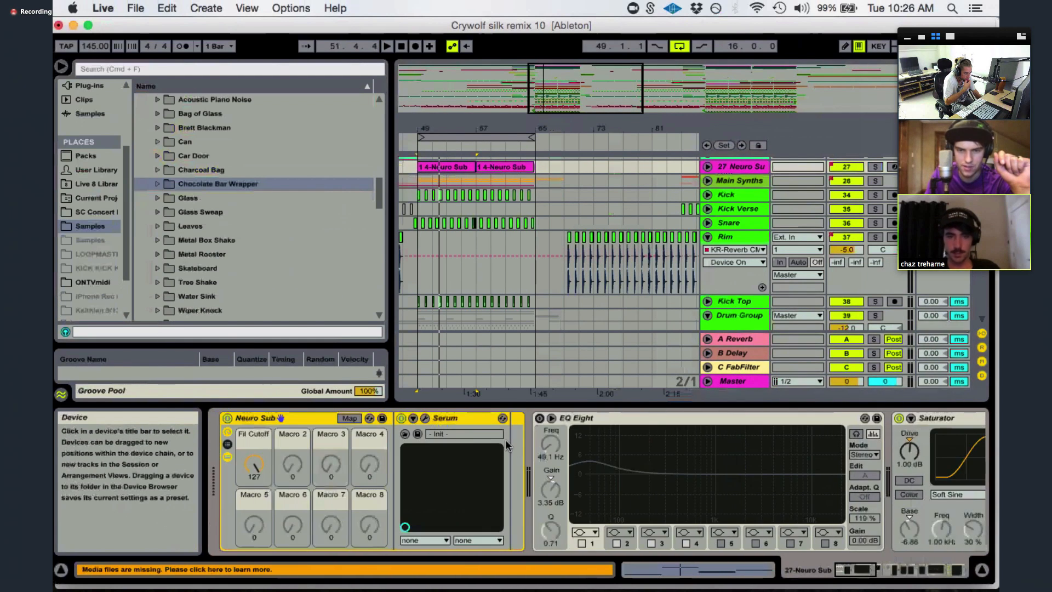
- Open the Serum synth on 27-Neuro Sub, solo the track and play it
left_click(426, 420)
left_click(876, 167)
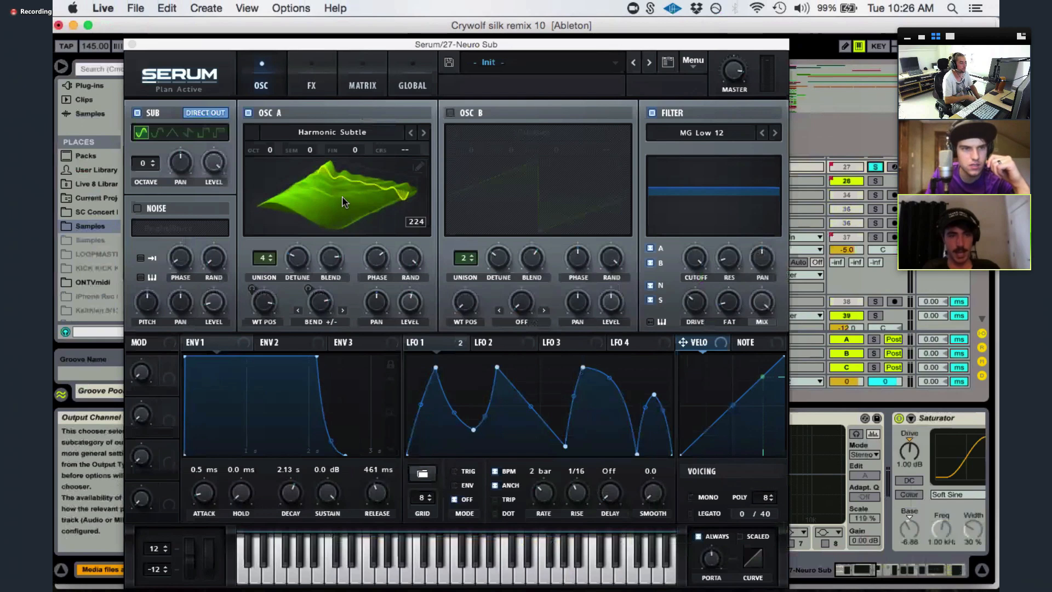
key("space")
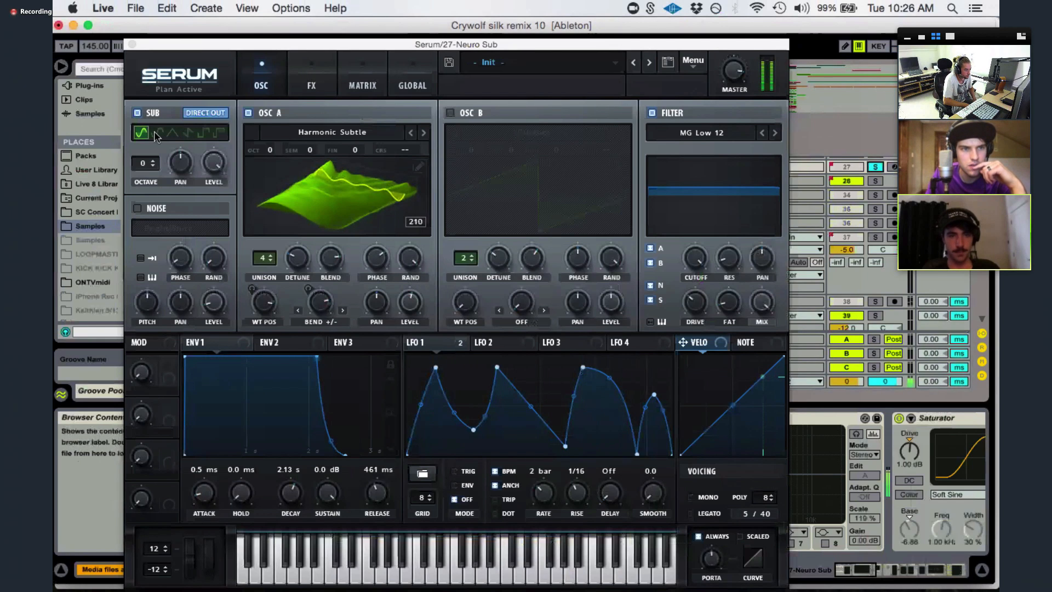
- Turn off Serum's Sub oscillator and check which modulator is assigned to oscillator A's warp
left_click(137, 112)
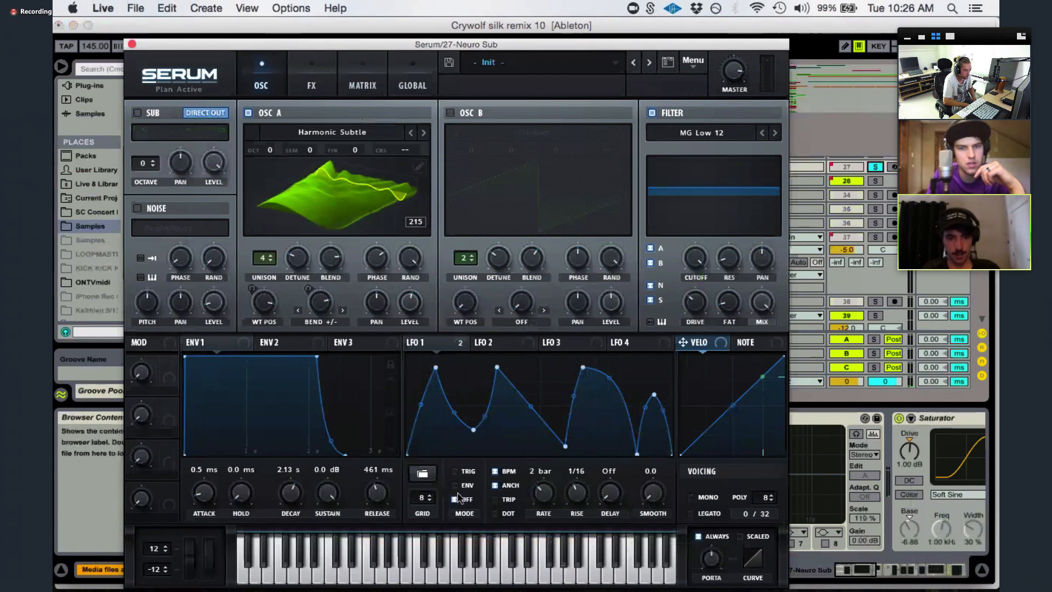
key("space")
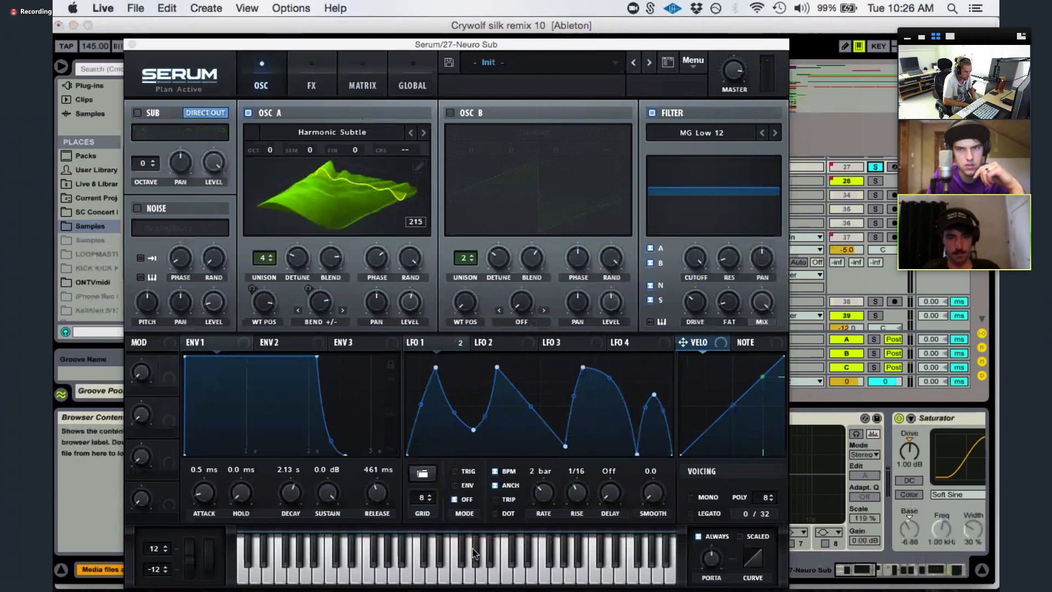
left_click(422, 473)
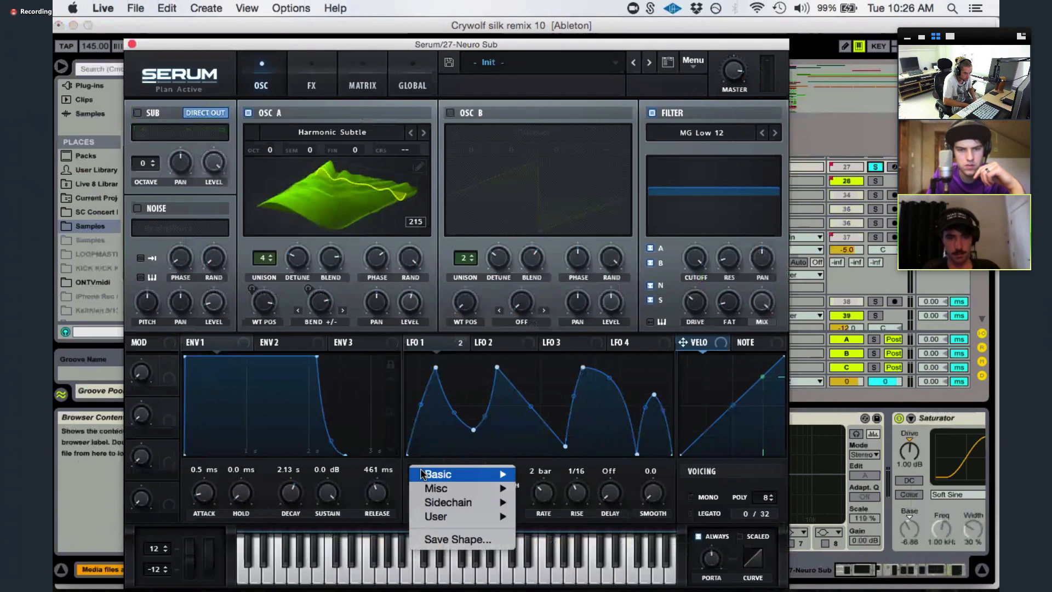
left_click(404, 472)
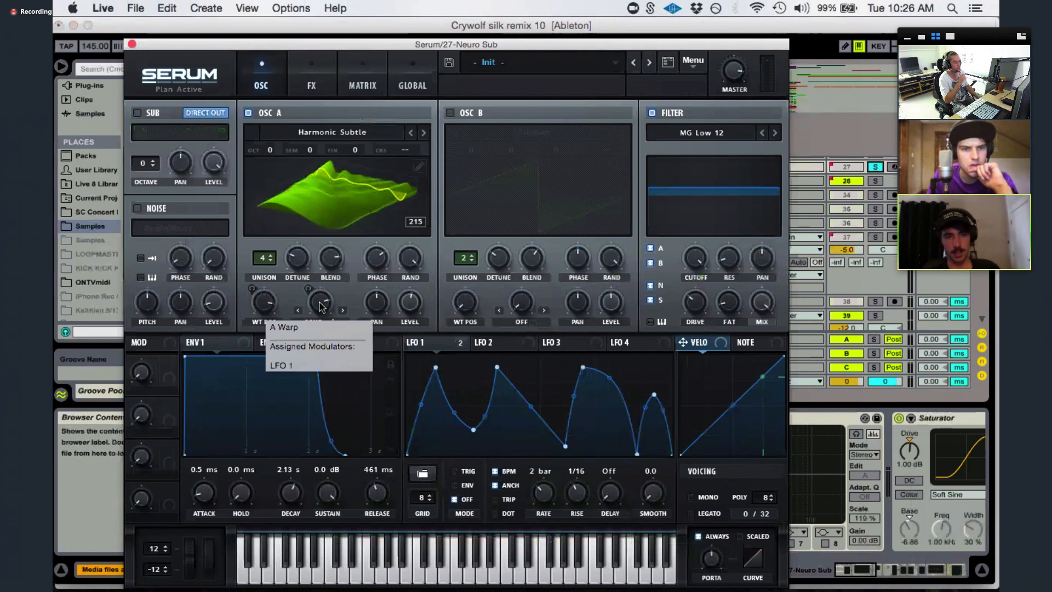
mouse_move(323, 311)
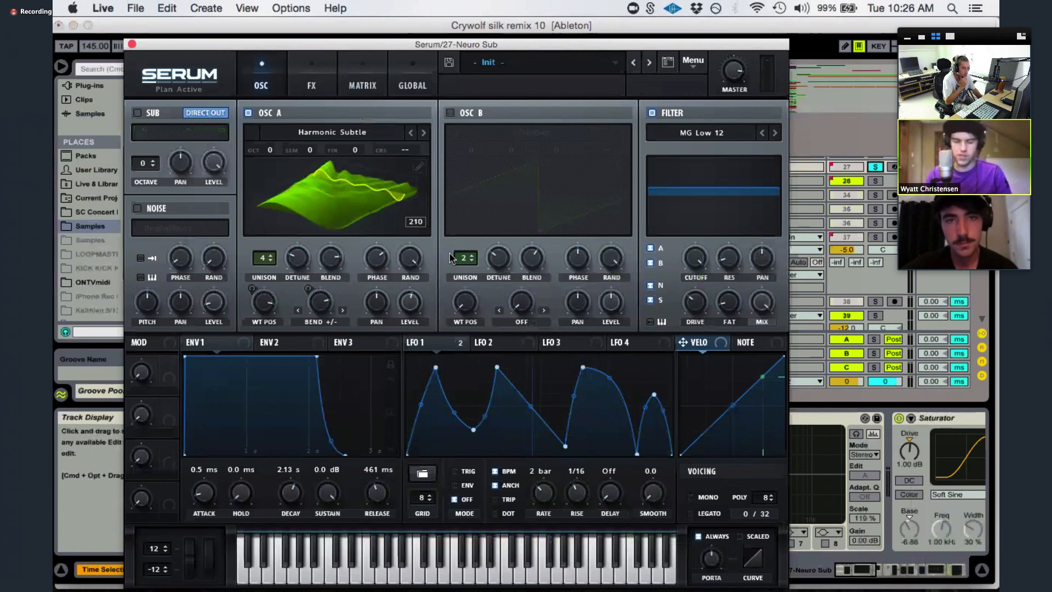
- Compare the patch with the Sub oscillator on and off, and view oscillator A's wavetable categories
left_click(138, 113)
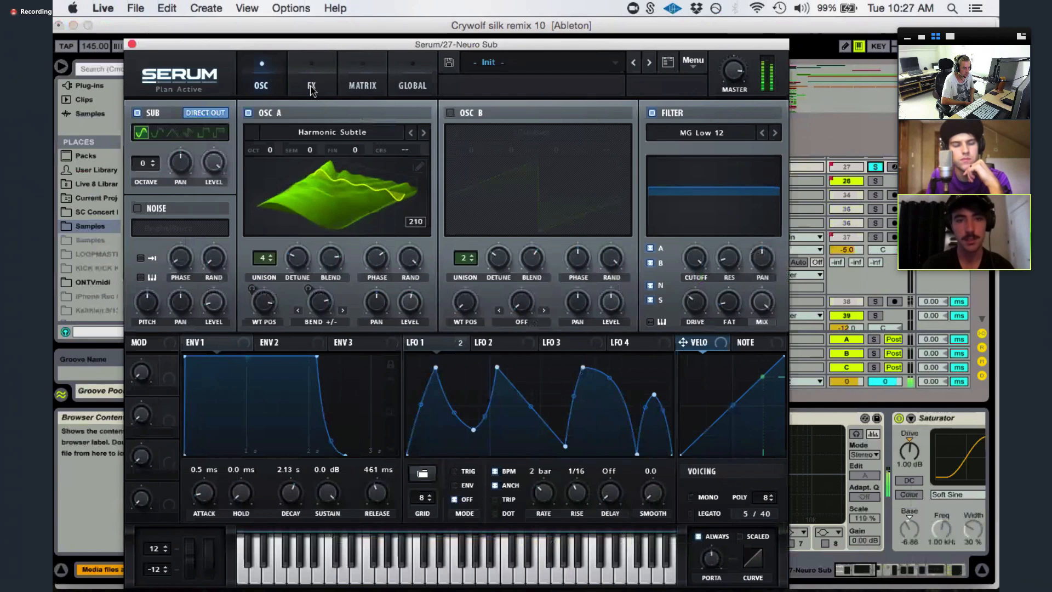
left_click(151, 109)
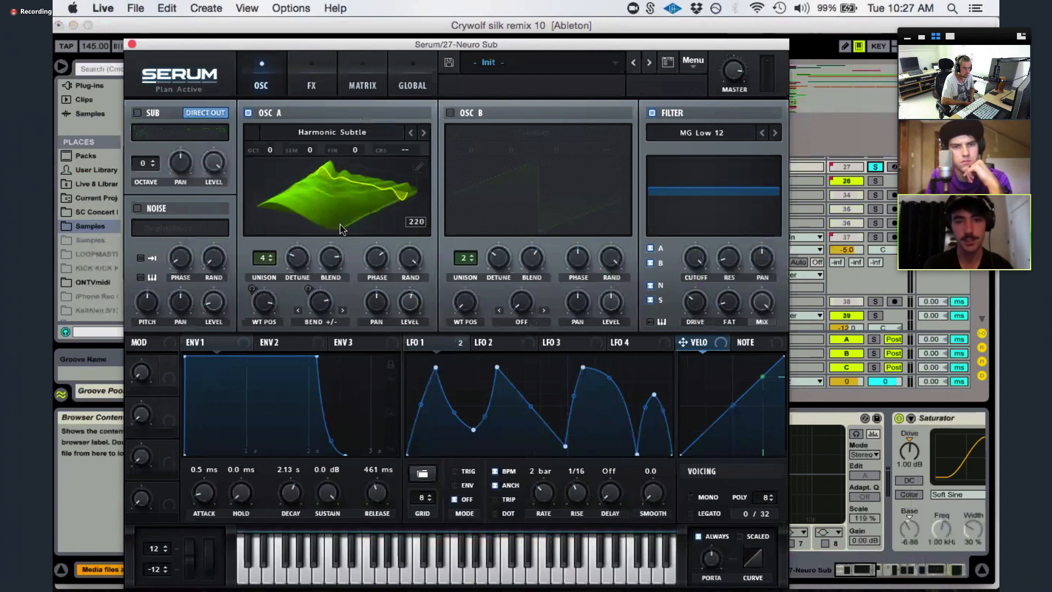
left_click(347, 136)
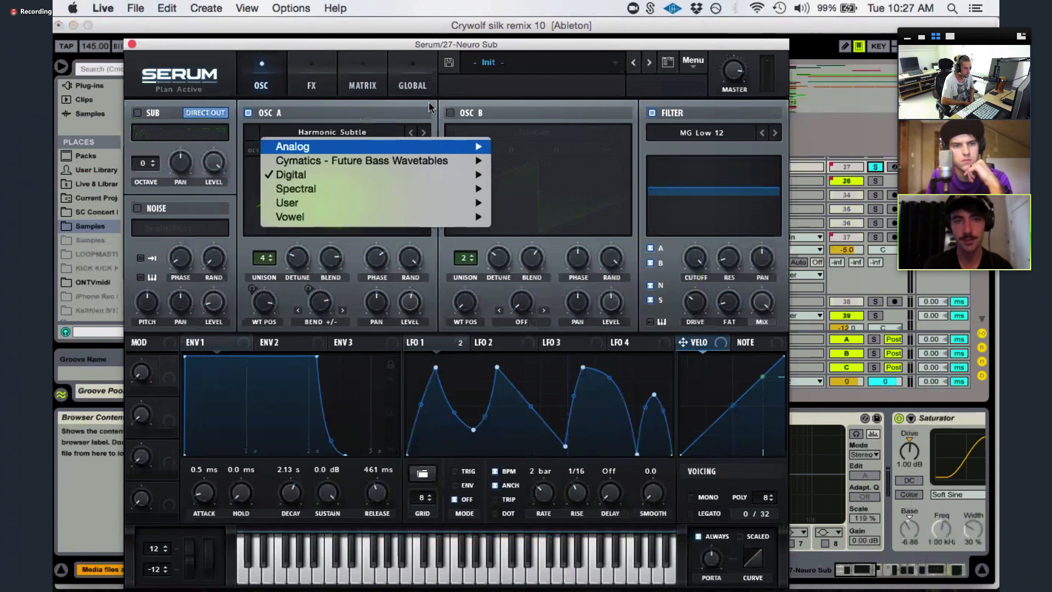
left_click(443, 103)
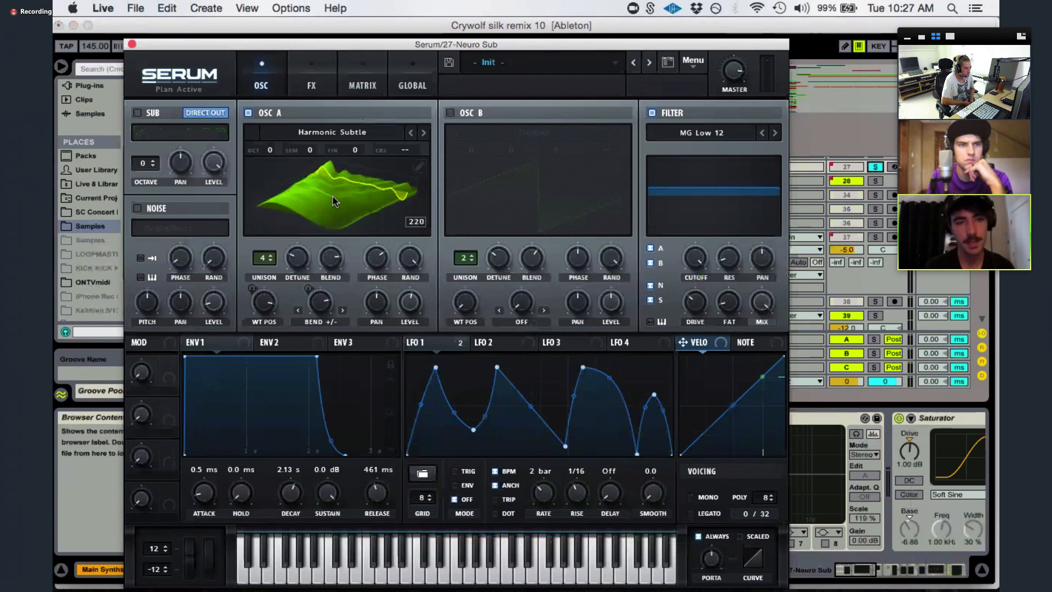
- Sweep oscillator A's wavetable position down to 1 and back up to about 173 while the sound plays
left_click_drag(268, 315, 271, 517)
key("a")
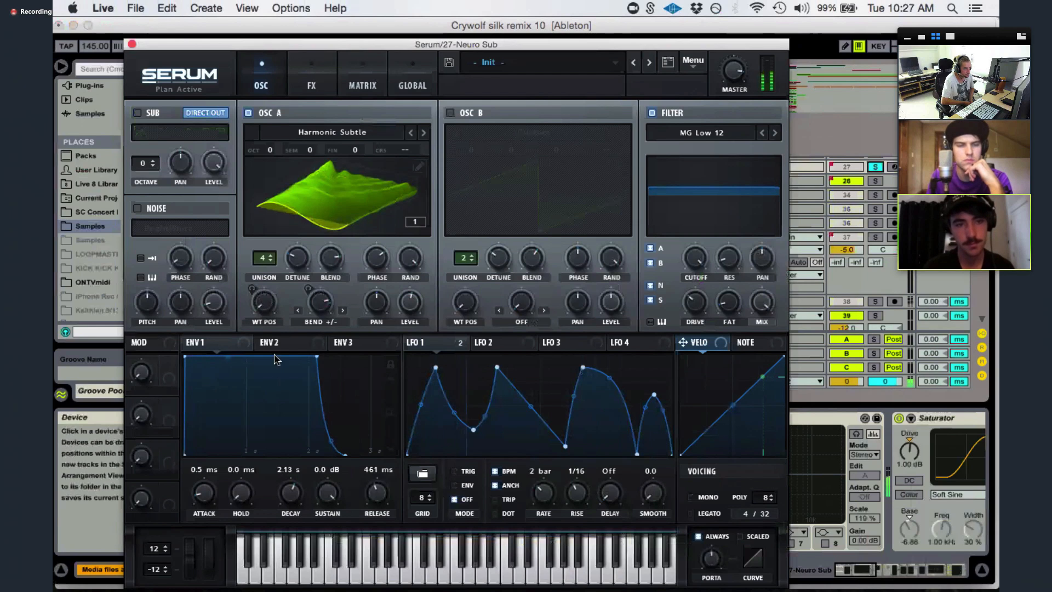
left_click_drag(264, 311, 268, 182)
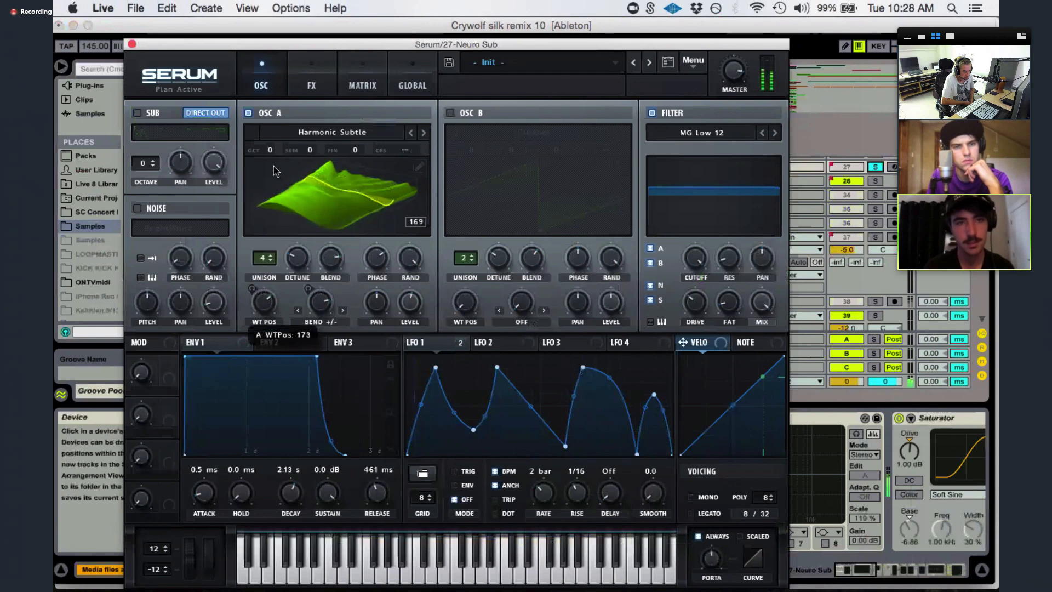
- Inspect Serum's effects rack with its SoftClip distortion, return to the oscillators and close the Serum window
left_click(312, 85)
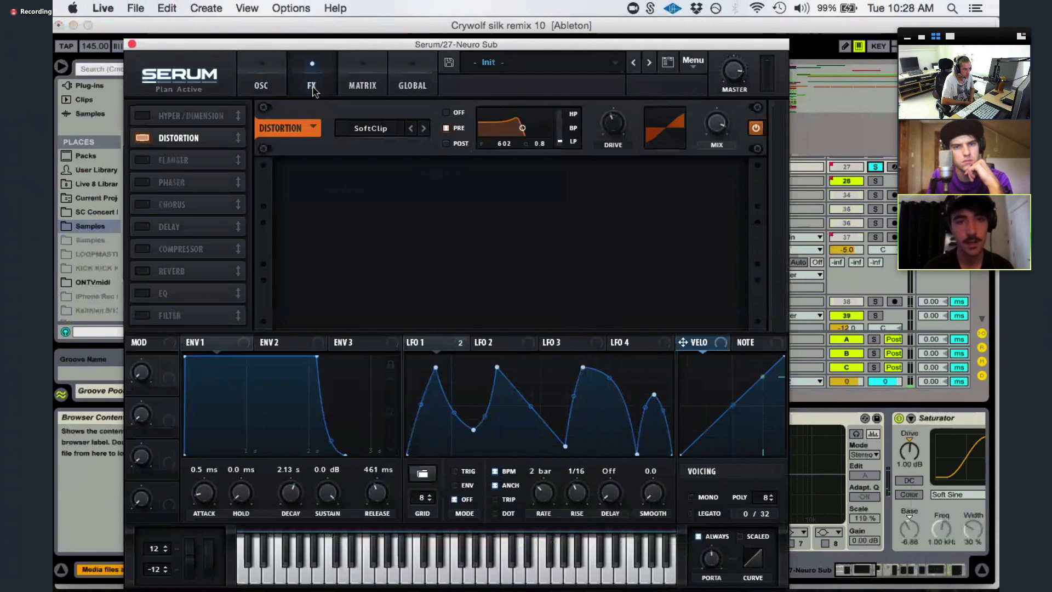
left_click(257, 86)
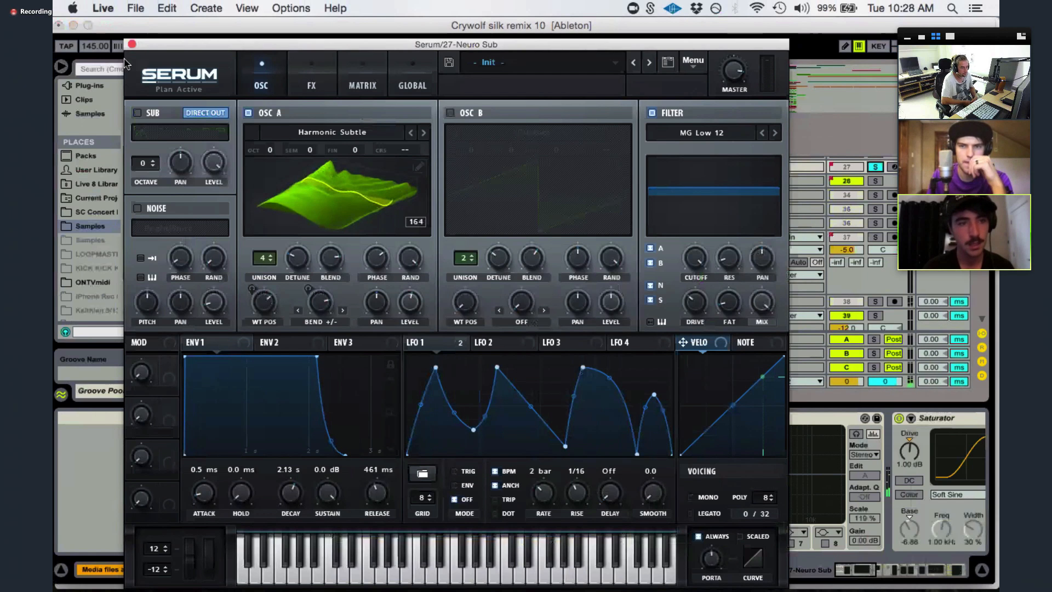
left_click(132, 44)
- Open bx_digital V2 on 27-Neuro Sub, set Mono-Maker to 132 Hz and the high-cut filter to 17.22 kHz, and close it
scroll(634, 466, "right", 10)
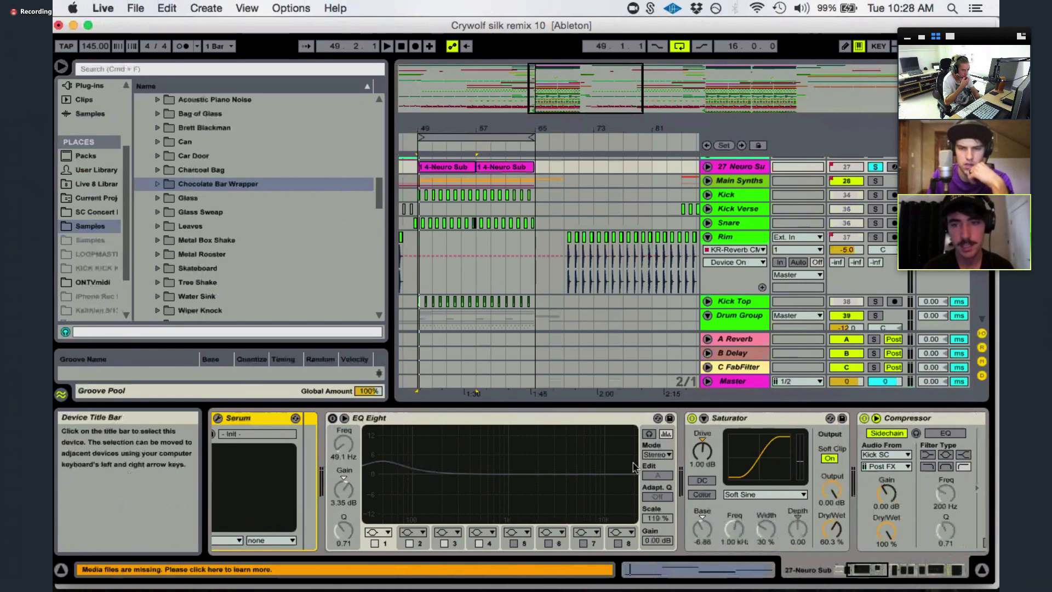
scroll(630, 465, "right", 10)
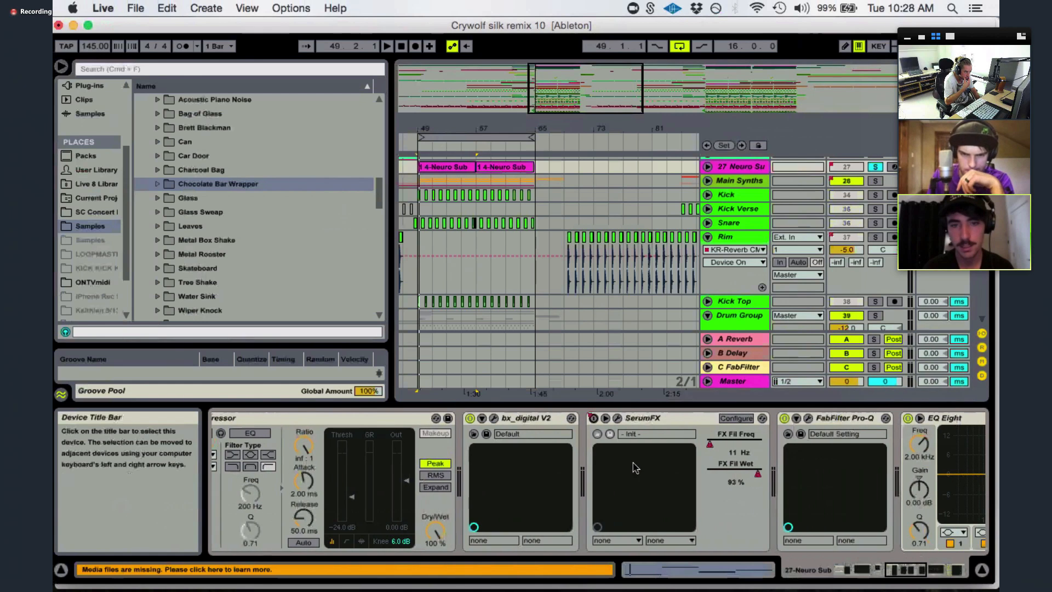
left_click(494, 420)
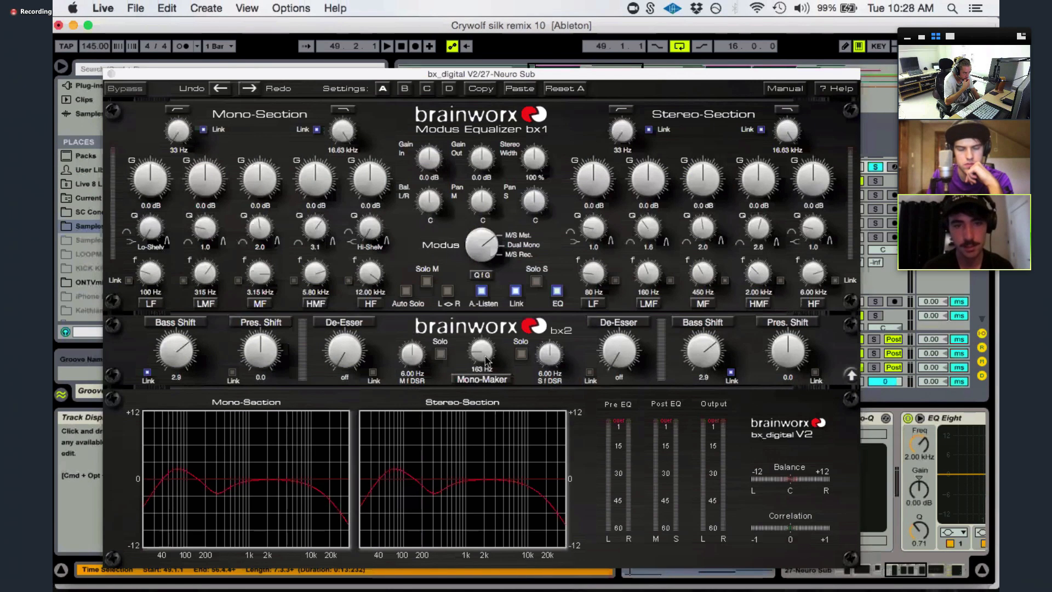
left_click_drag(485, 362, 482, 355)
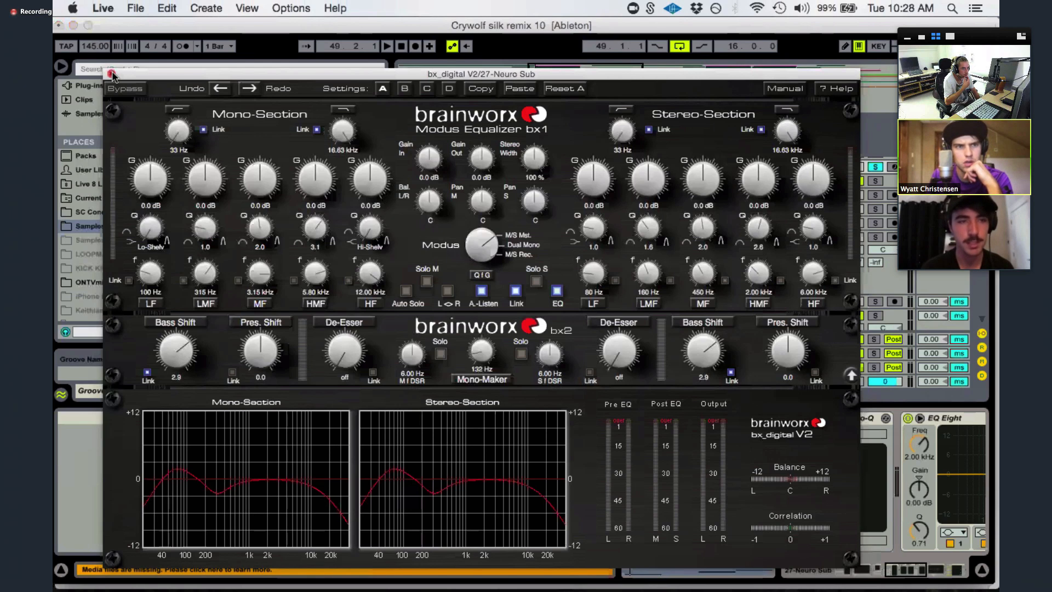
left_click_drag(336, 135, 337, 129)
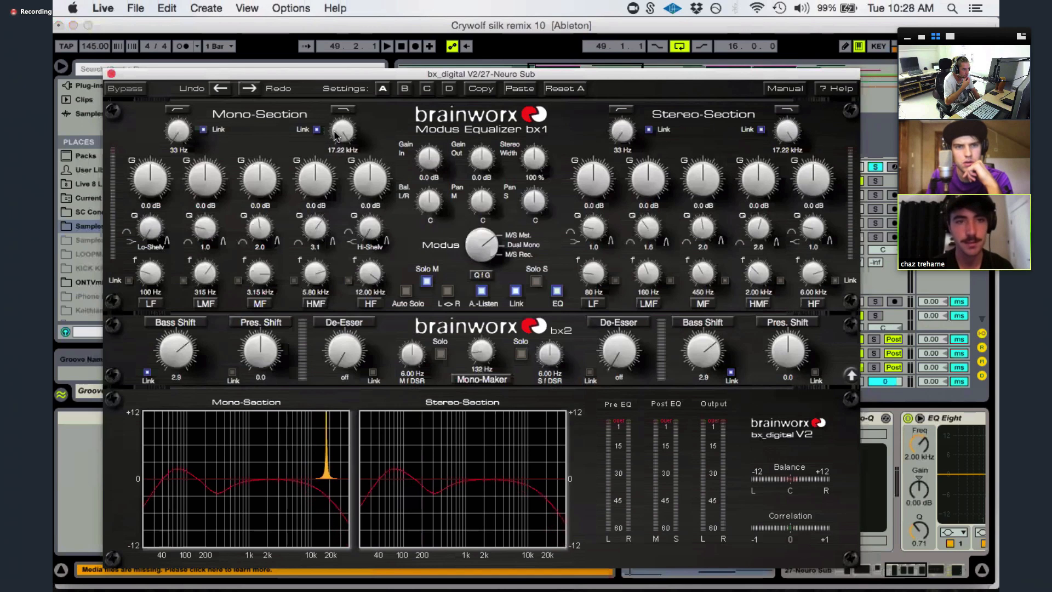
left_click(111, 74)
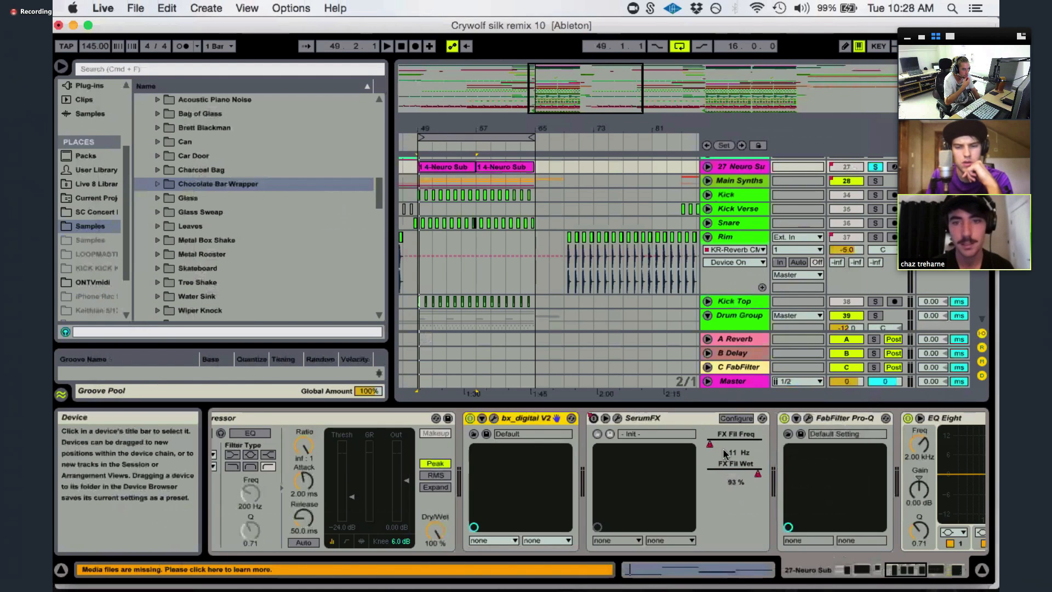
- Zoom the arrangement in on about bars 50 to 59 and select the SerumFX device on 27-Neuro Sub
scroll(723, 454, "left", 2)
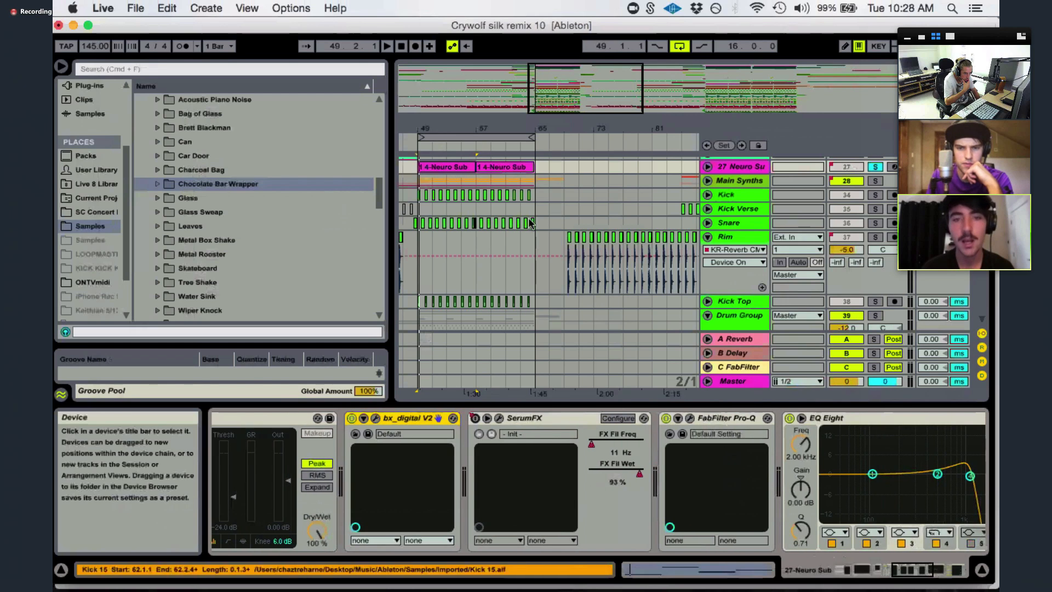
left_click_drag(605, 100, 548, 91)
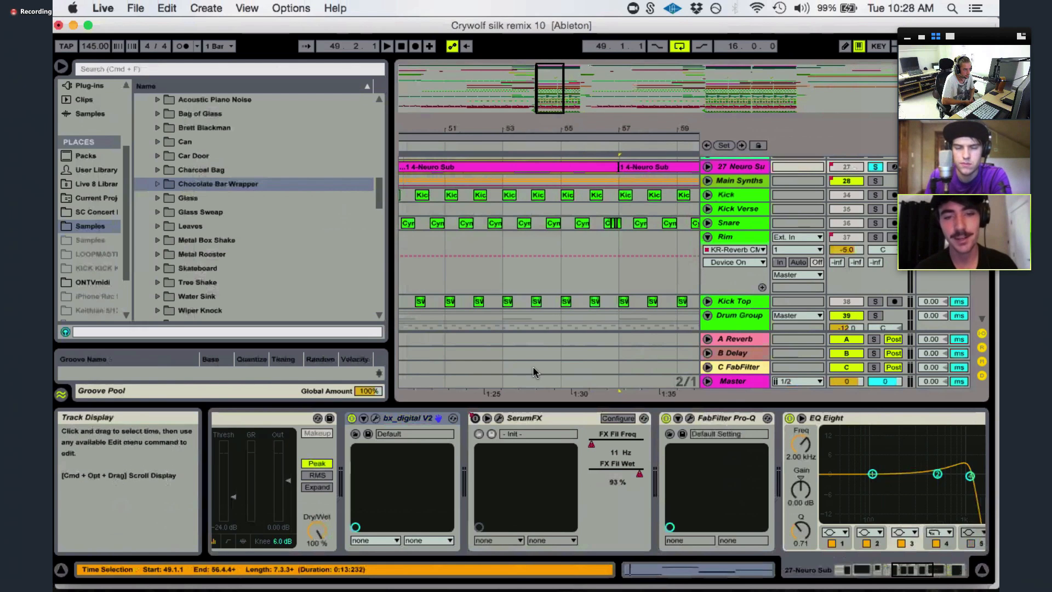
left_click(530, 416)
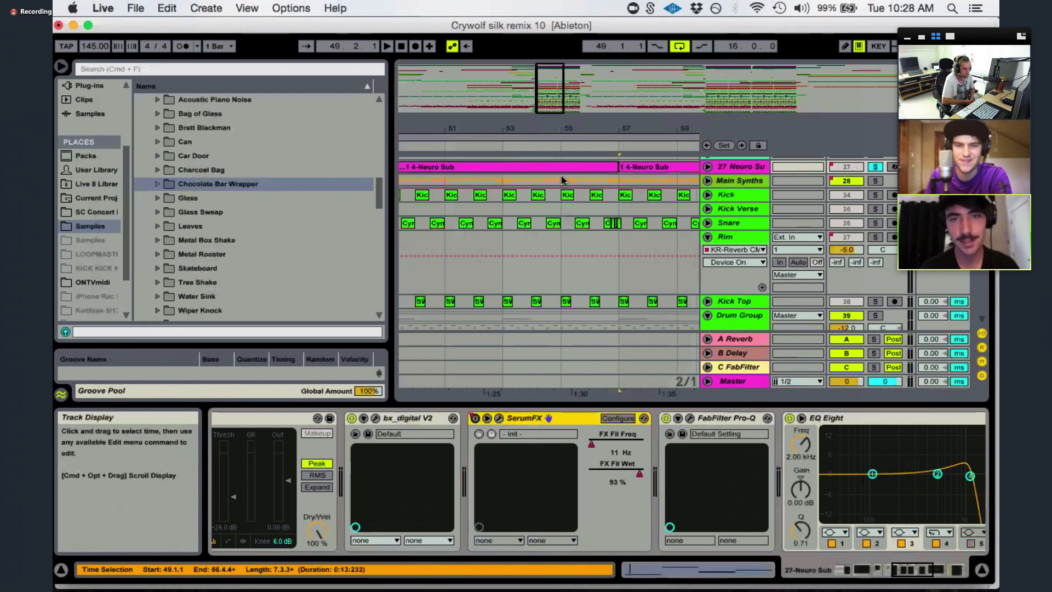
- Place the playback start near bar 61 on the Main Synths track and play a short passage
scroll(564, 180, "right", 5)
left_click(543, 180)
key("space")
key("space")
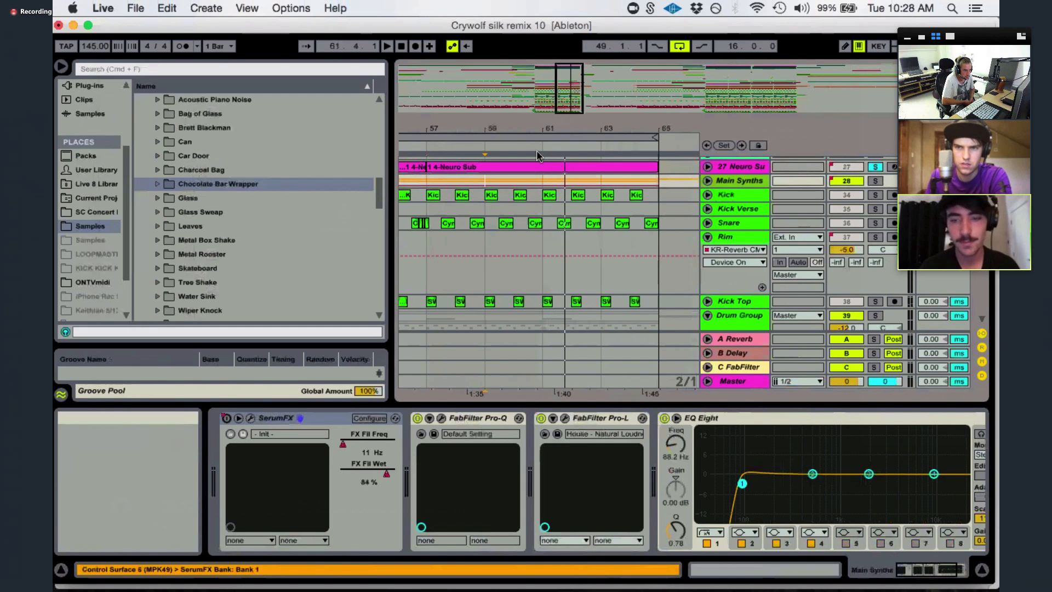
- Open the second 4-Neuro Sub clip, show the 27-Neuro Sub devices while the clip's end plays, and stop playback
double_click(609, 168)
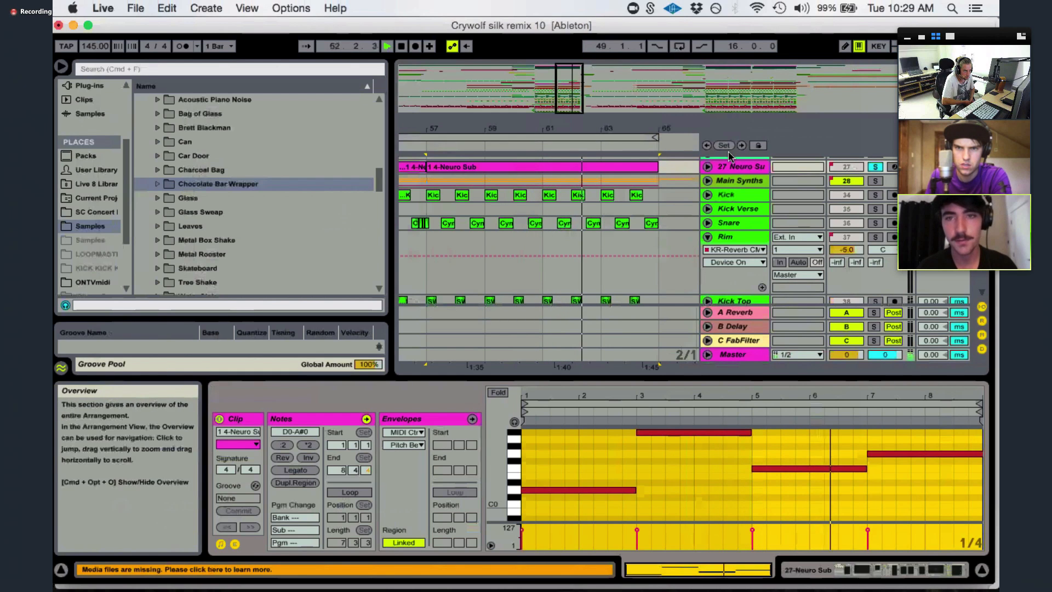
double_click(737, 167)
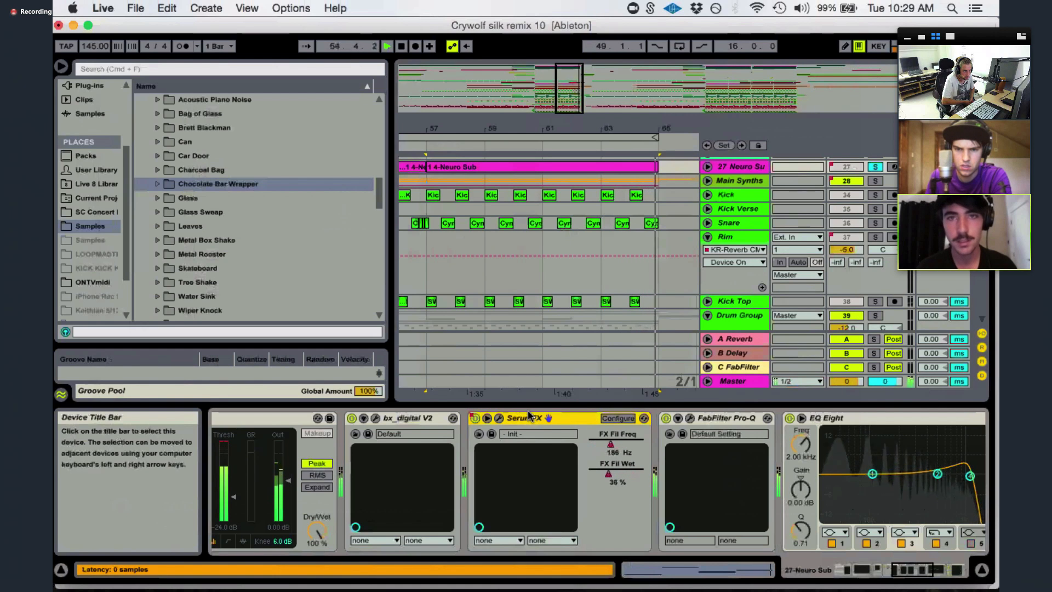
key("space")
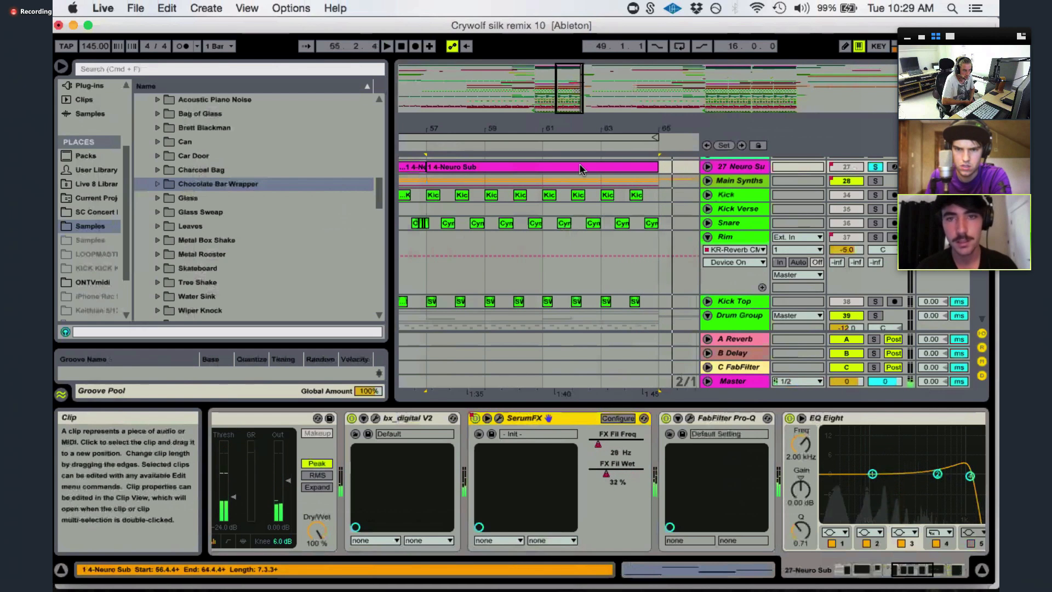
- Open SerumFX on 27-Neuro Sub to show its Reverb filter and Flanger, and close it
left_click(499, 418)
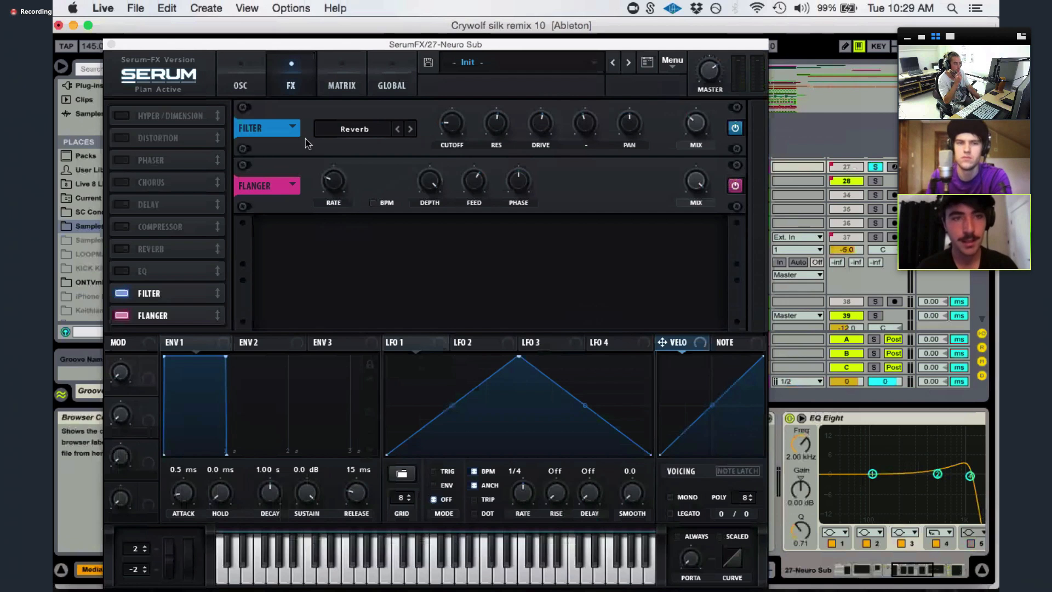
left_click(111, 44)
scroll(691, 198, "up", 3)
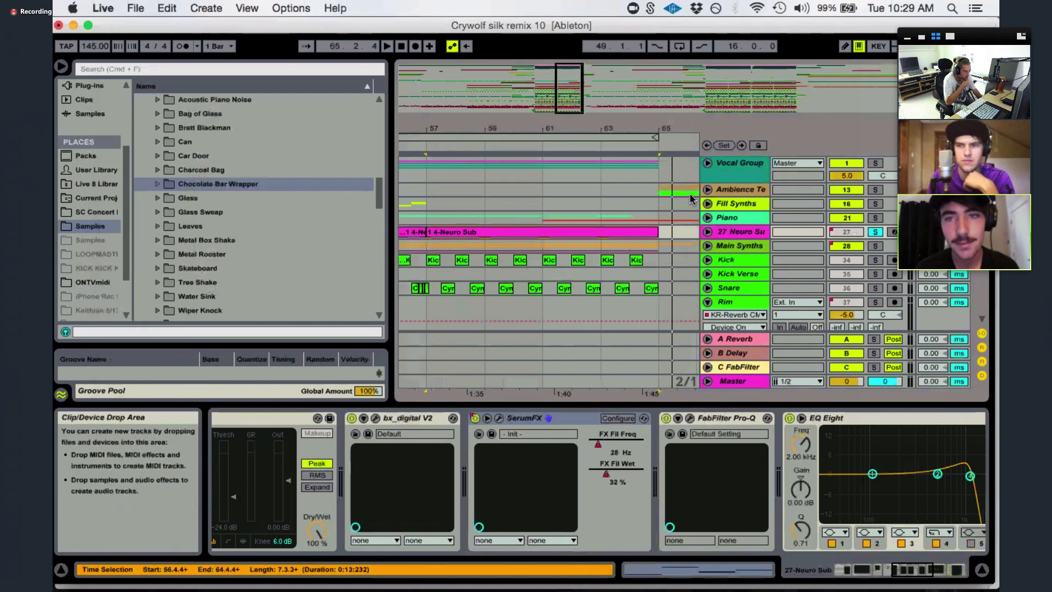
- Show the Main Synths group's devices, solo the group, and play a passage through it before stopping playback
scroll(690, 198, "down", 10)
scroll(722, 197, "up", 4)
left_click(708, 248)
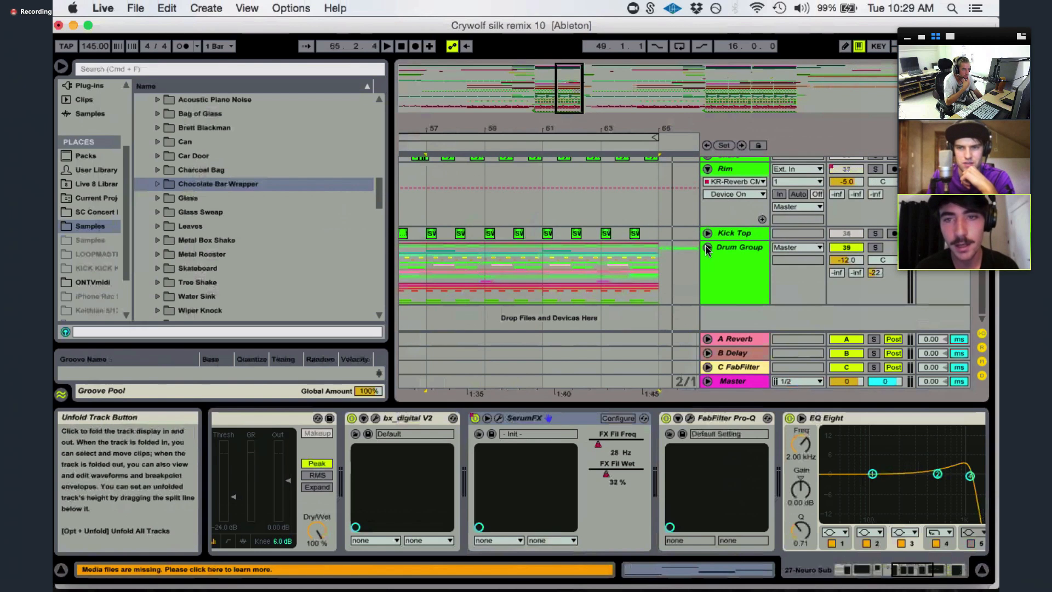
scroll(707, 250, "up", 6)
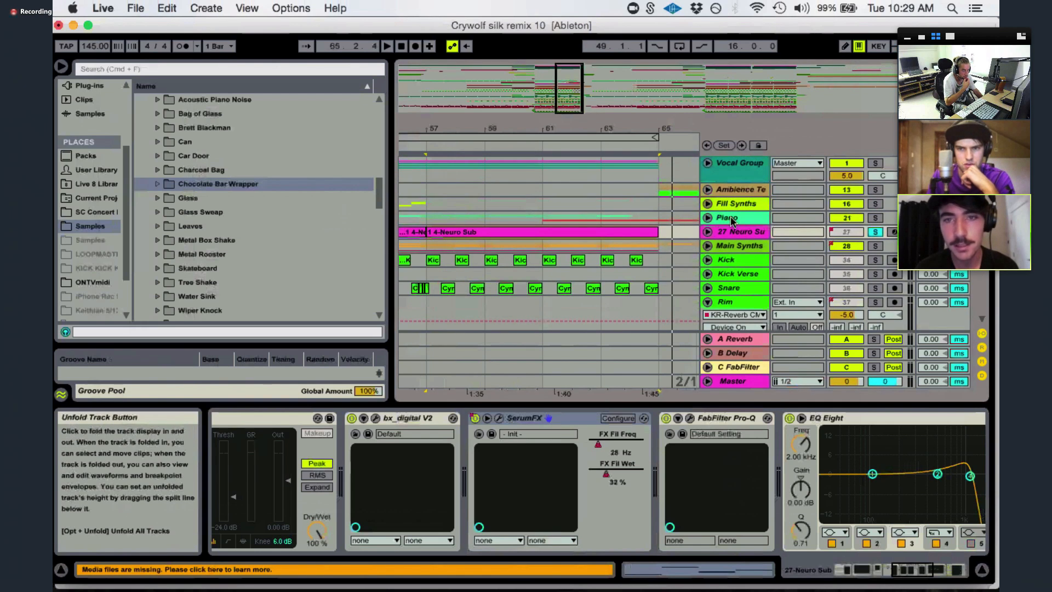
double_click(740, 248)
left_click(876, 246)
key("space")
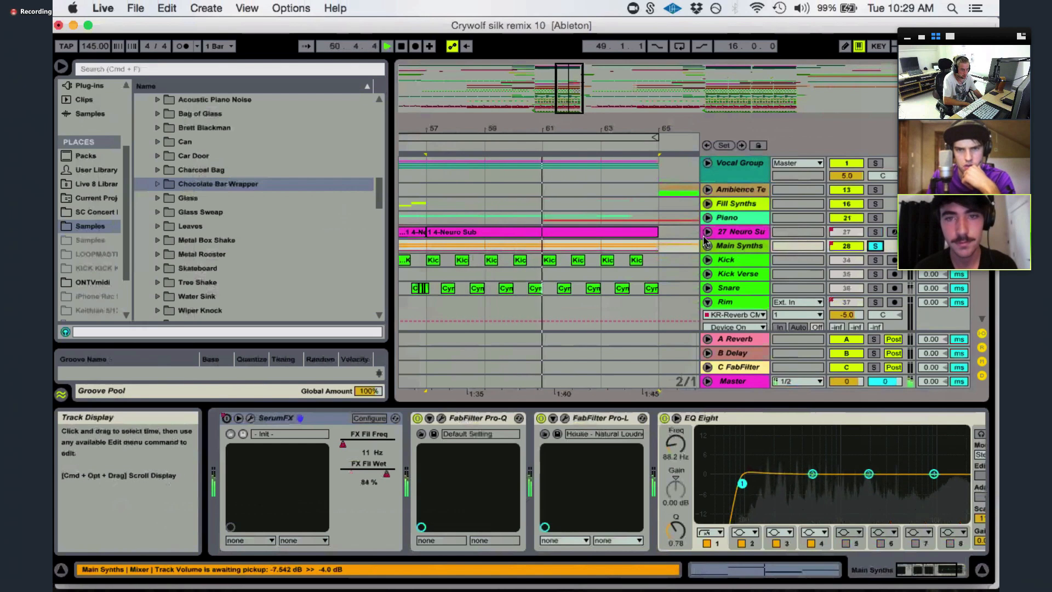
key("space")
- Zoom in on about bars 57 to 66, briefly play Main Synths, and open its SerumFX device for viewing before closing it
left_click(739, 247)
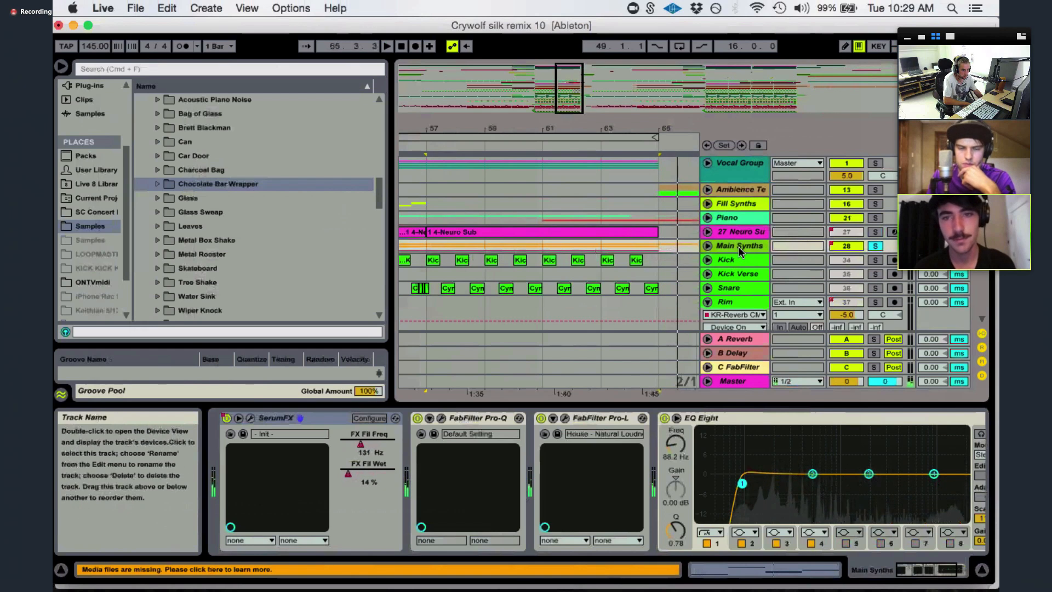
left_click(290, 418)
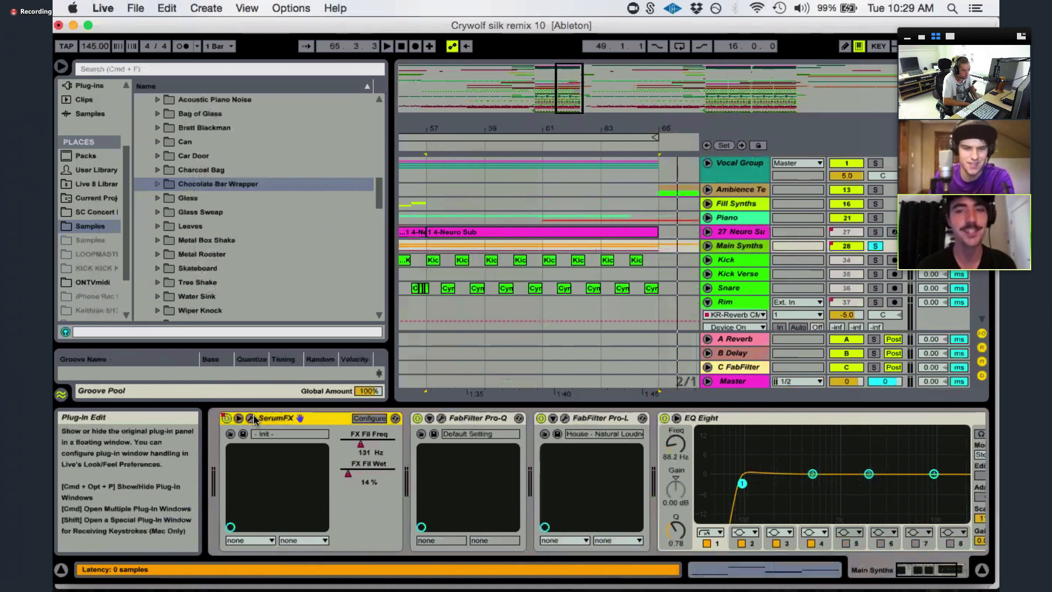
left_click_drag(570, 97, 518, 206)
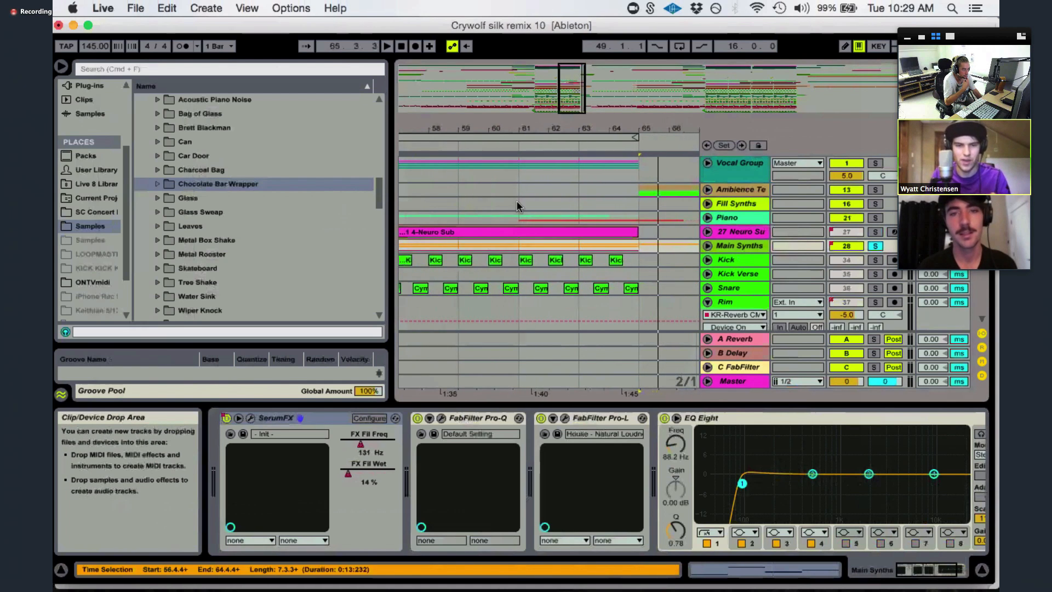
key("space")
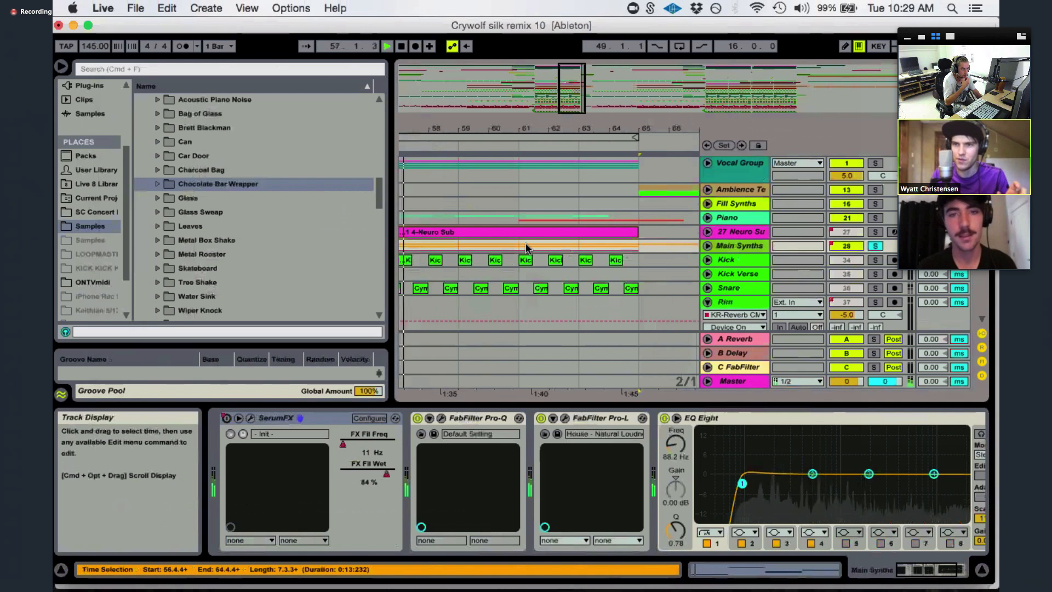
left_click(250, 419)
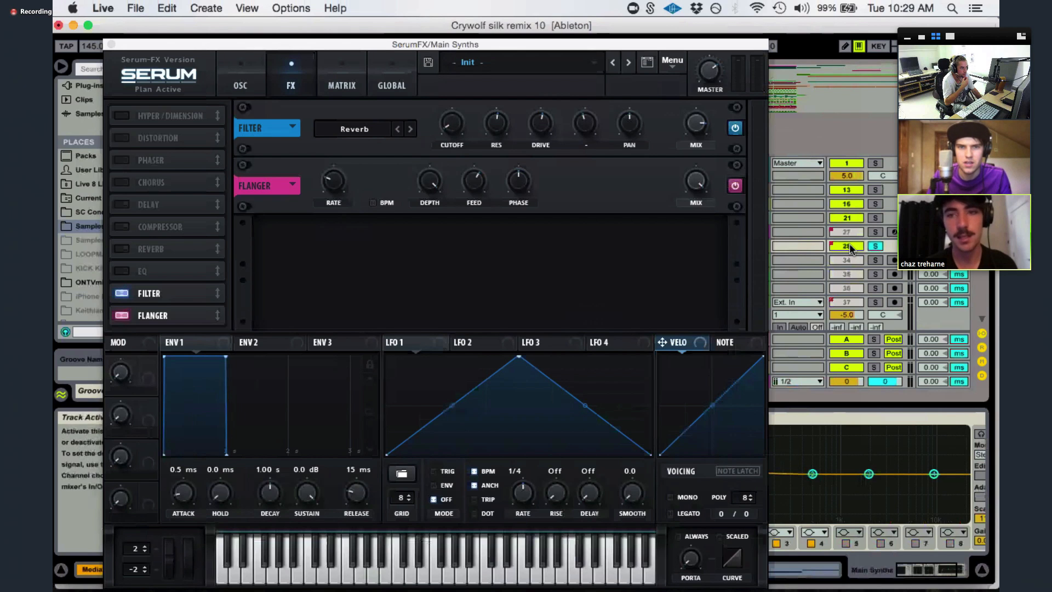
left_click(111, 45)
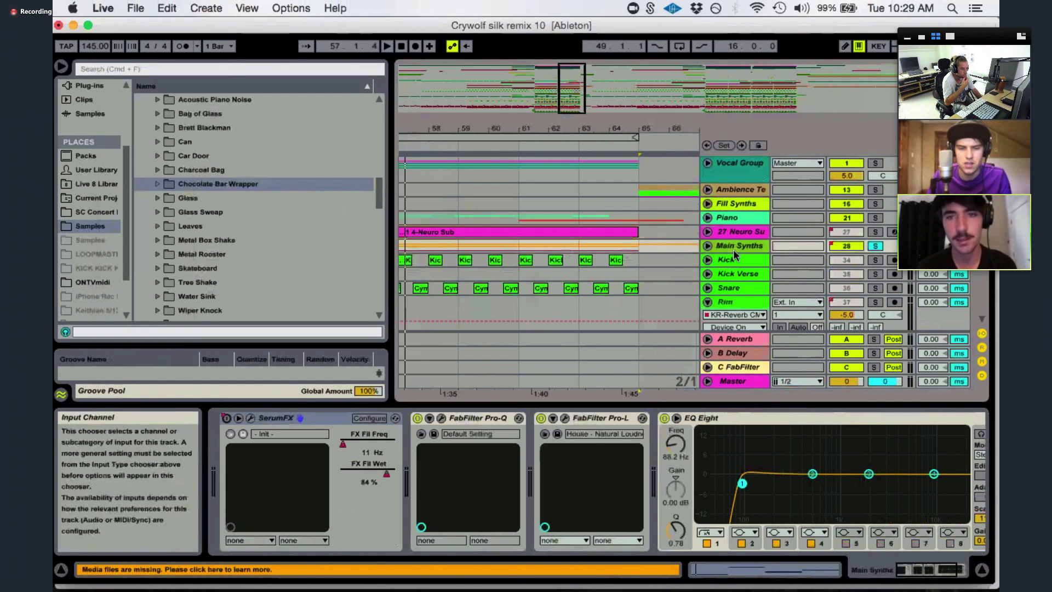
- Unfold the Main Synths group, look through its Cathedral, Slow Moth, Deep and Morphing layers, and fold it again
left_click(708, 246)
scroll(710, 248, "down", 5)
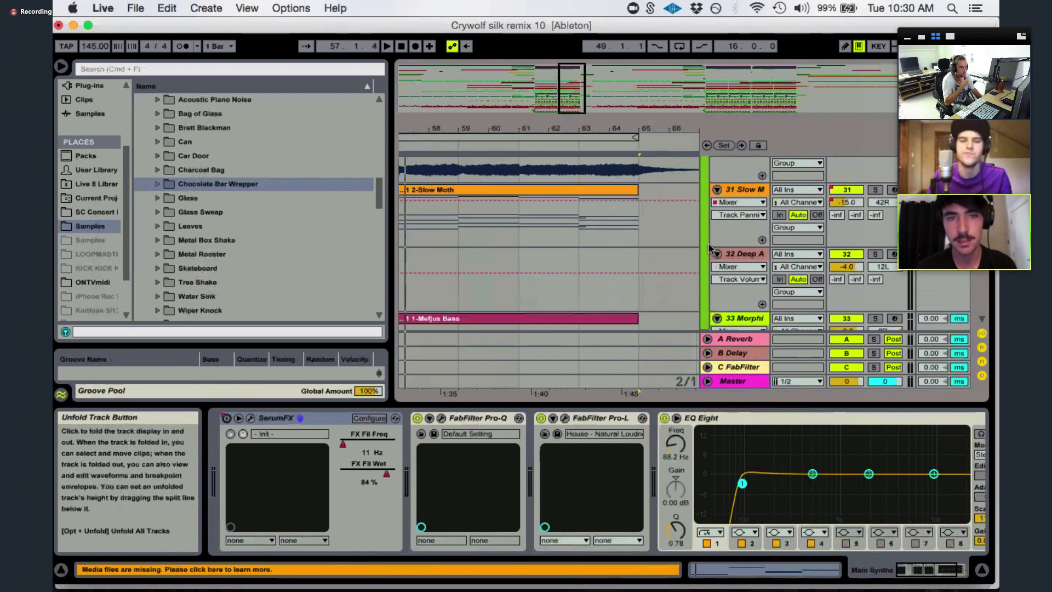
scroll(710, 248, "down", 3)
scroll(709, 248, "up", 6)
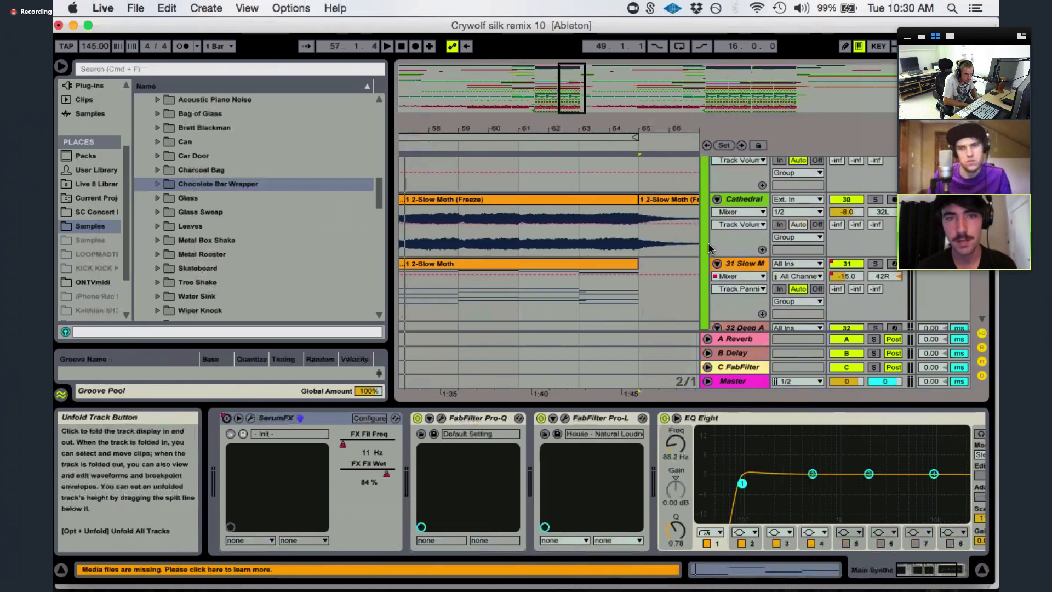
scroll(710, 248, "up", 3)
left_click(708, 187)
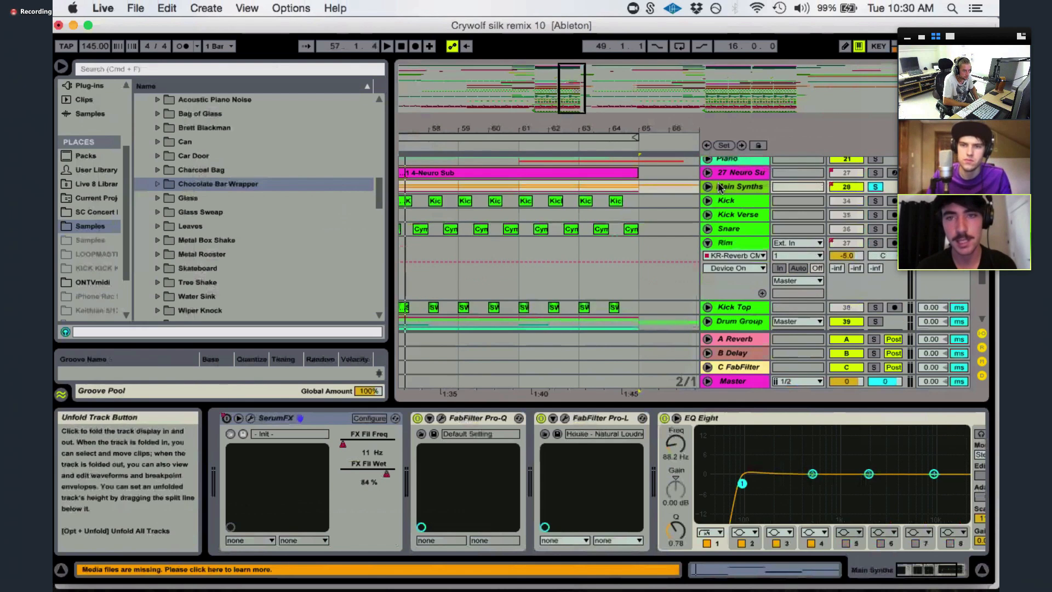
- Open SerumFX on Main Synths, raise the Reverb filter's cutoff to 34 Hz, and close the plug-in window
left_click(280, 418)
left_click(250, 418)
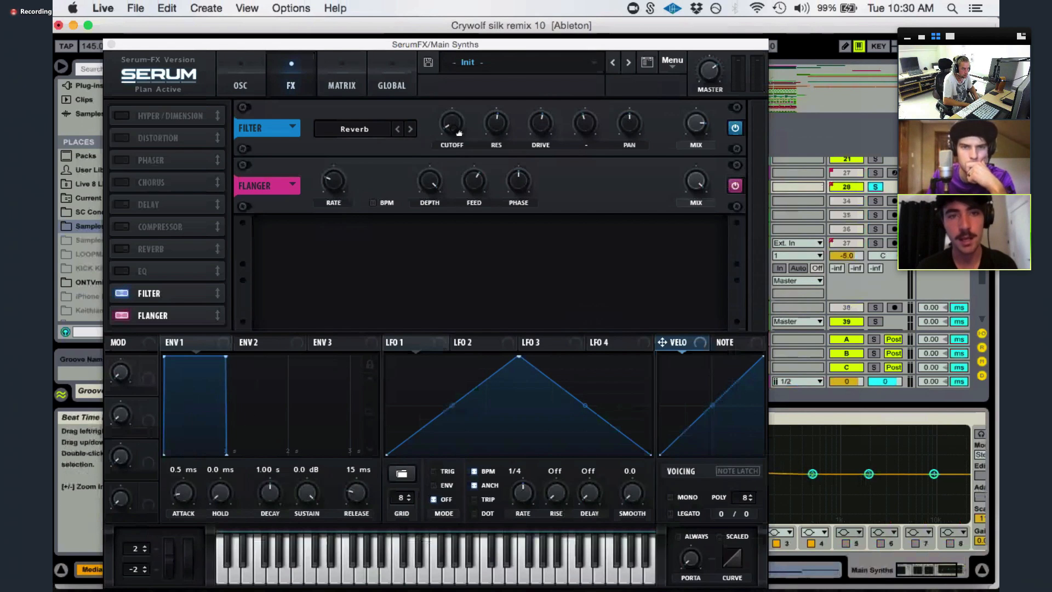
left_click_drag(460, 132, 447, 90)
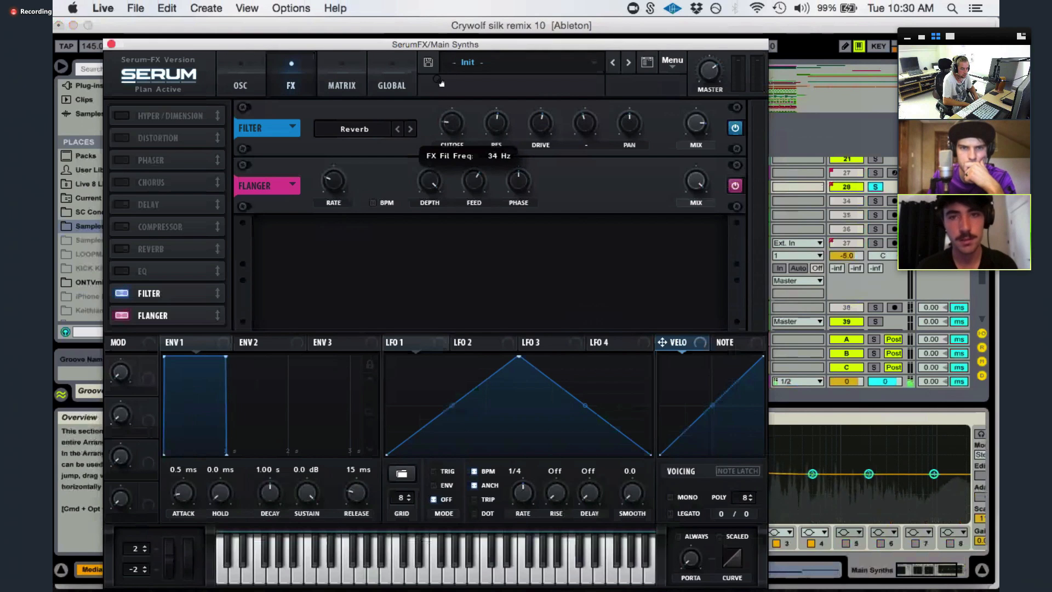
left_click(111, 44)
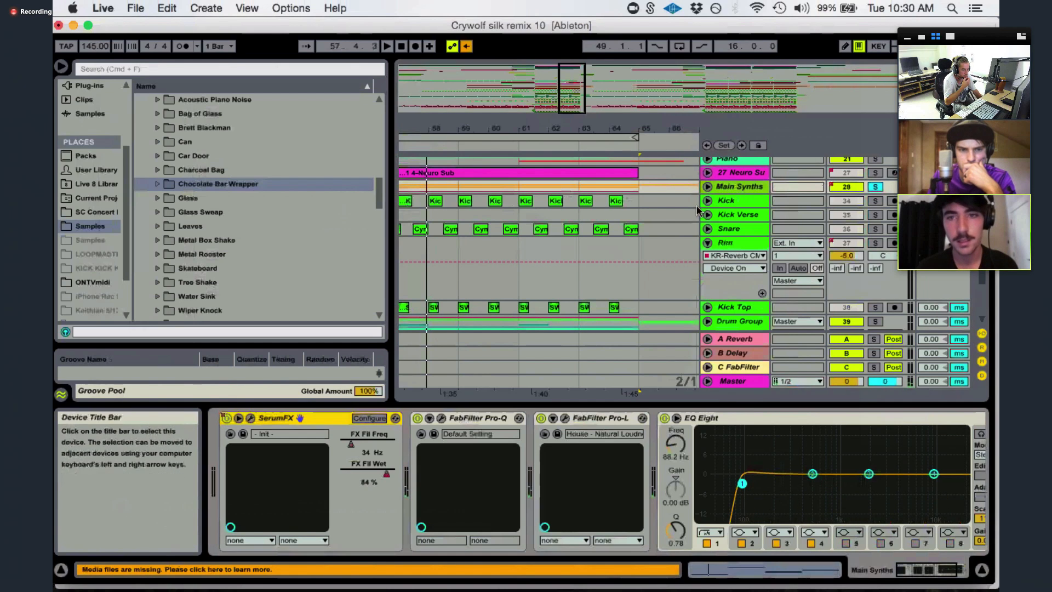
- Reopen SerumFX on Main Synths, sweep the filter cutoff between 10 Hz and 81 Hz during playback, and close it
left_click(251, 419)
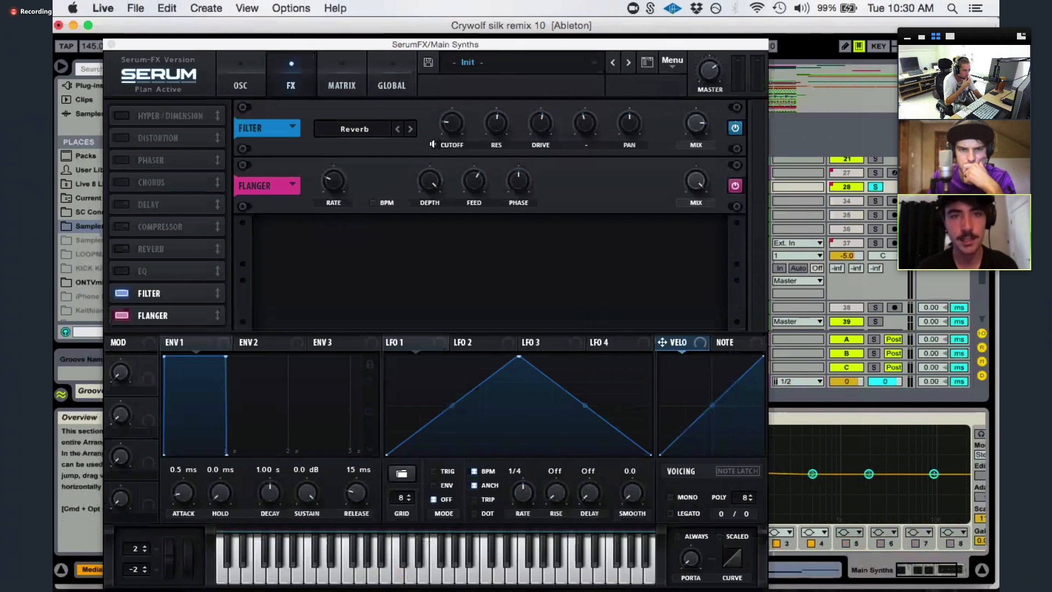
left_click(456, 127)
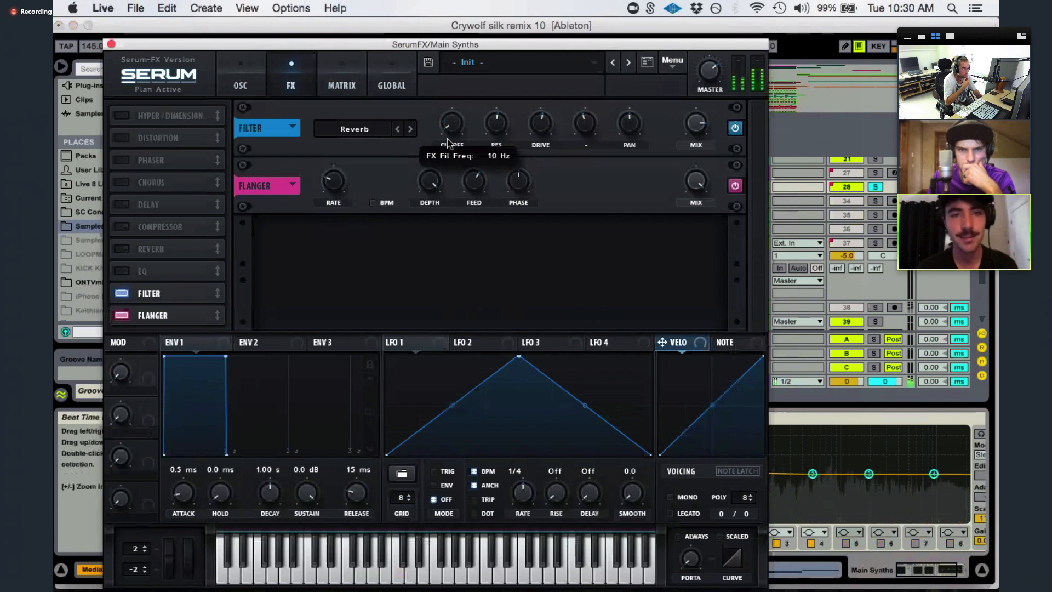
left_click_drag(459, 25, 428, 94)
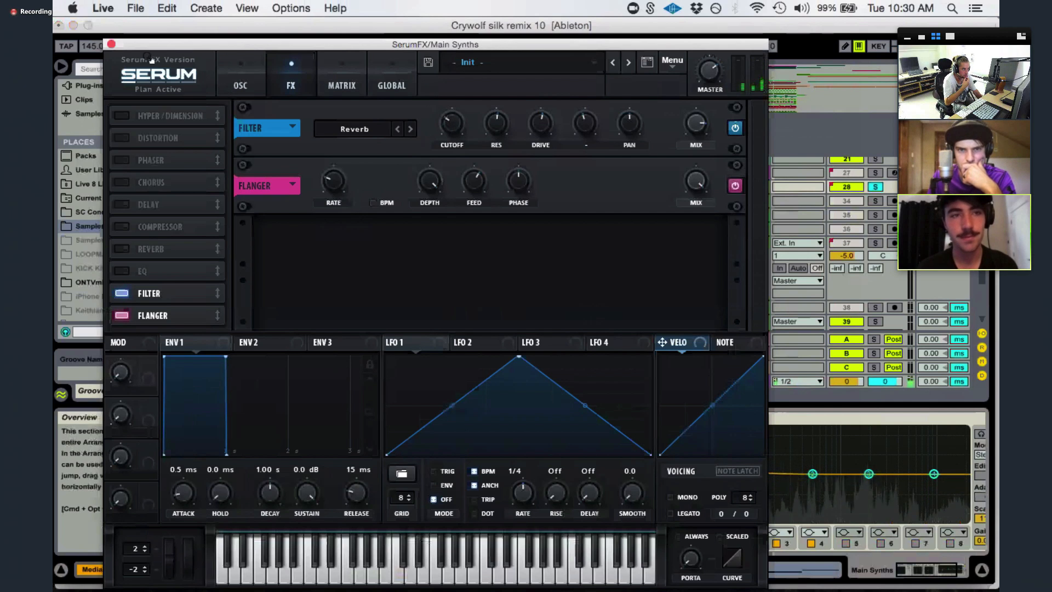
left_click(111, 44)
- Return the overridden SerumFX parameters on Main Synths to their arrangement automation and restore the project window's position
right_click(226, 417)
left_click(233, 416)
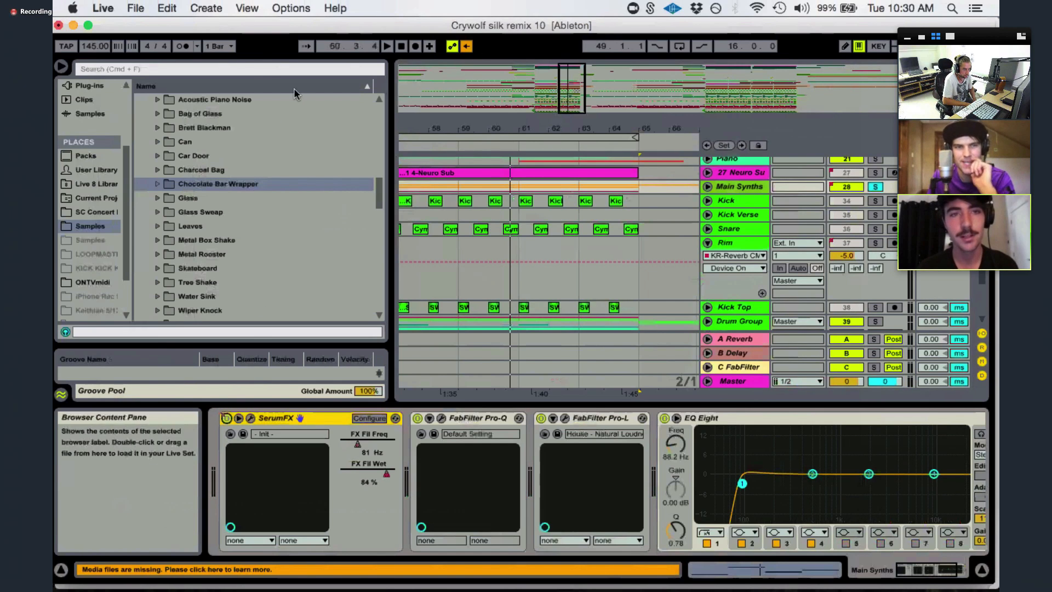
left_click_drag(503, 34, 509, 110)
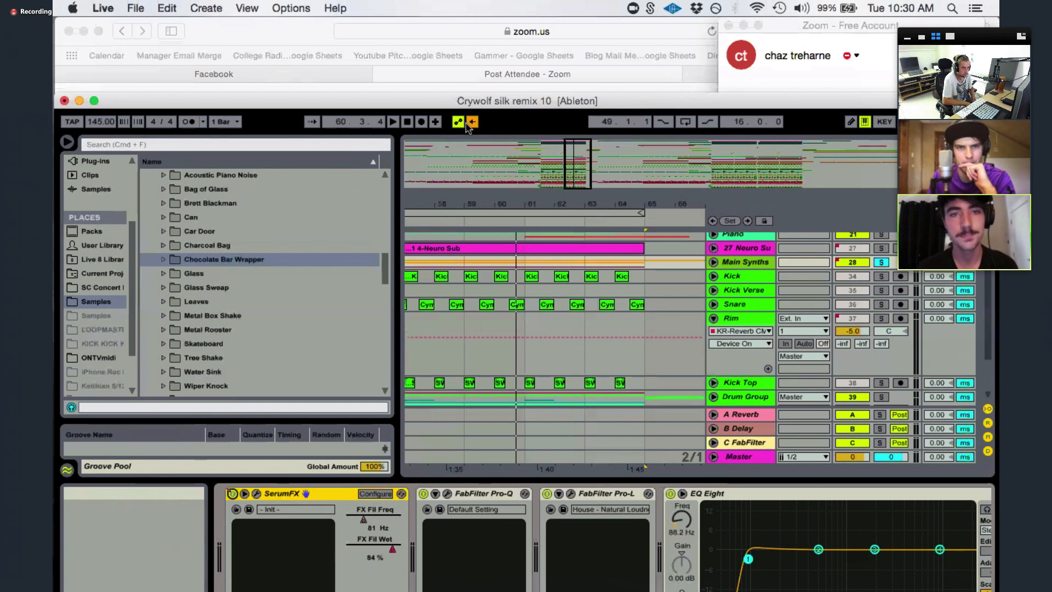
double_click(510, 101)
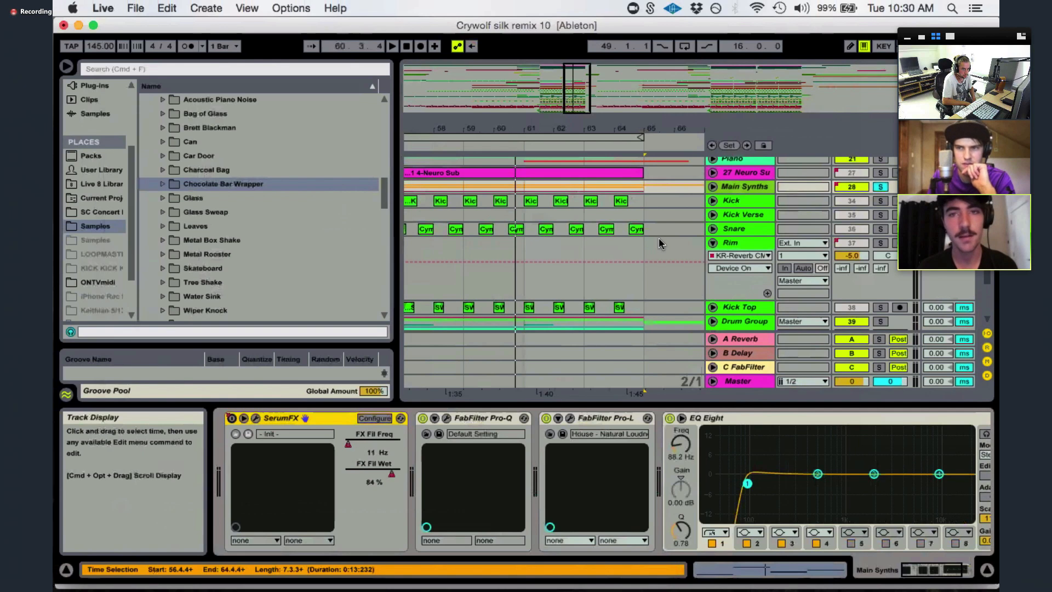
- Play the section up to about bar 66, turn off the Main Synths solo for the full mix, and stop playback
key("space")
left_click(882, 187)
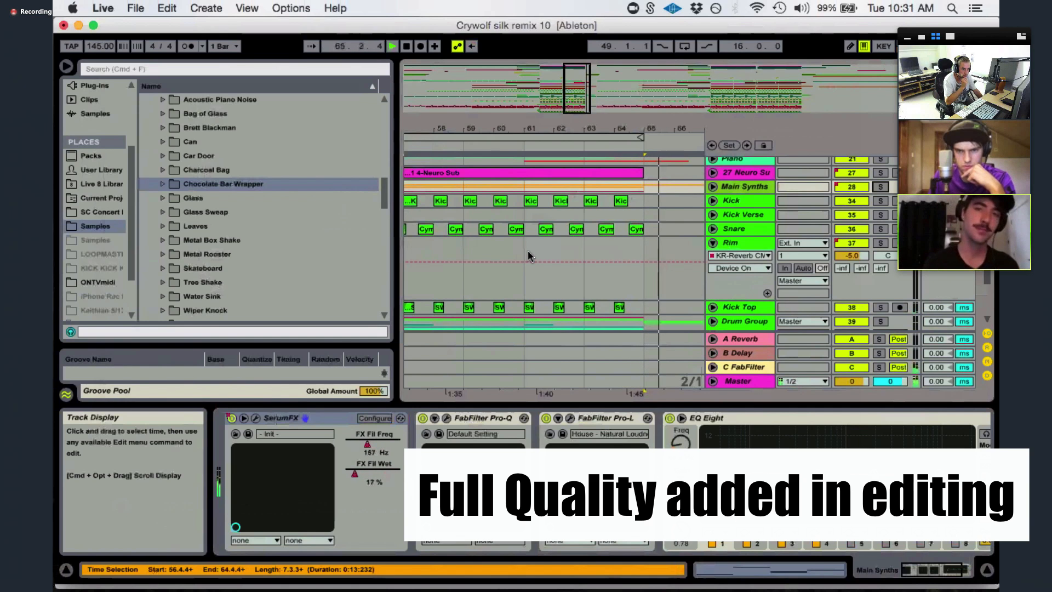
key("space")
- Zoom the arrangement out, select the loop range from bar 49 to 65, solo Main Synths, and start playback
left_click_drag(583, 101, 581, 87)
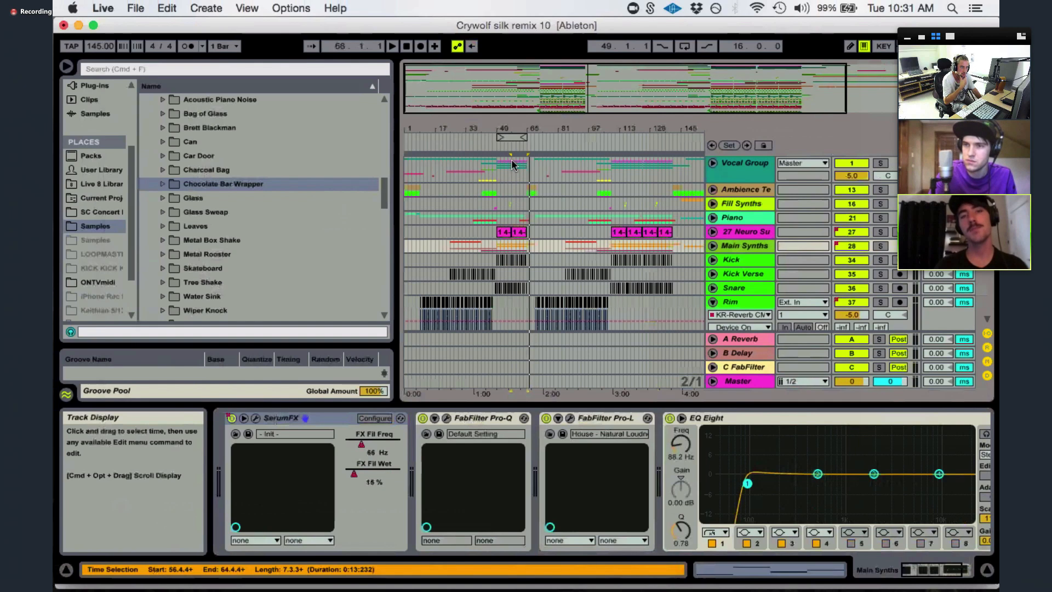
left_click(519, 136)
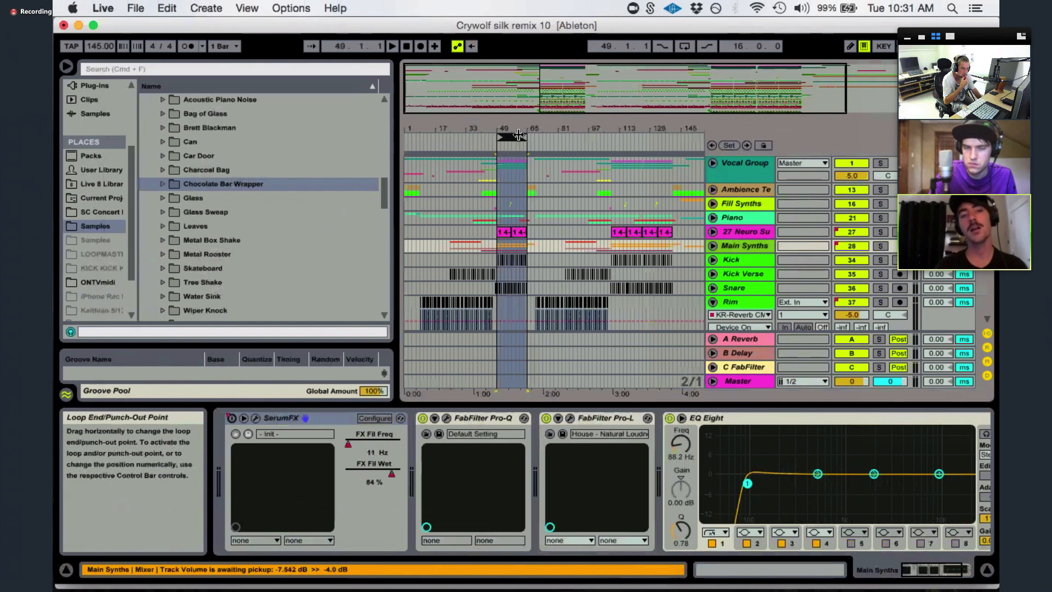
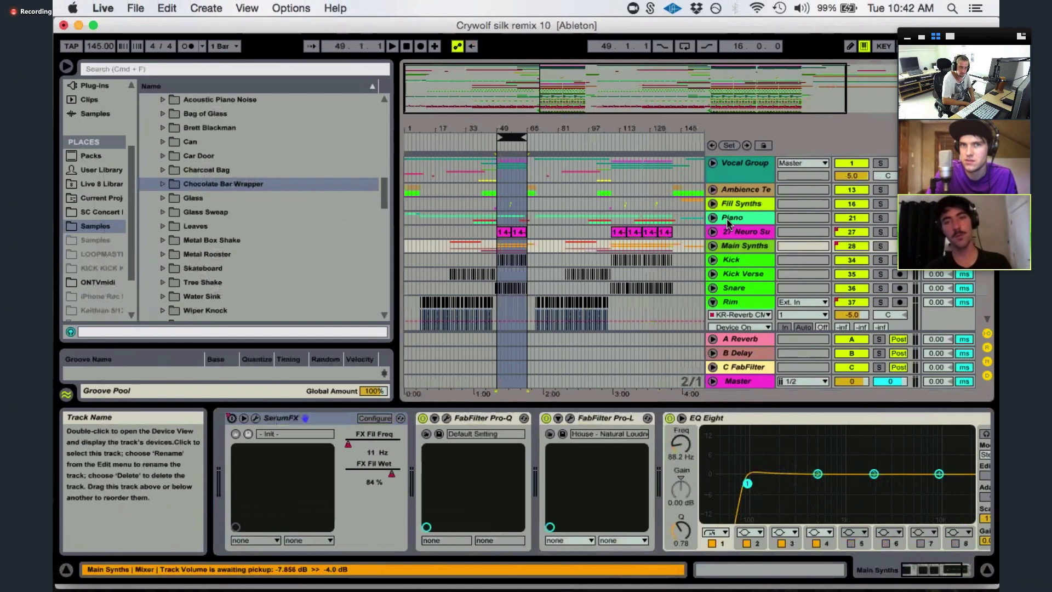
left_click(518, 229)
left_click(881, 231)
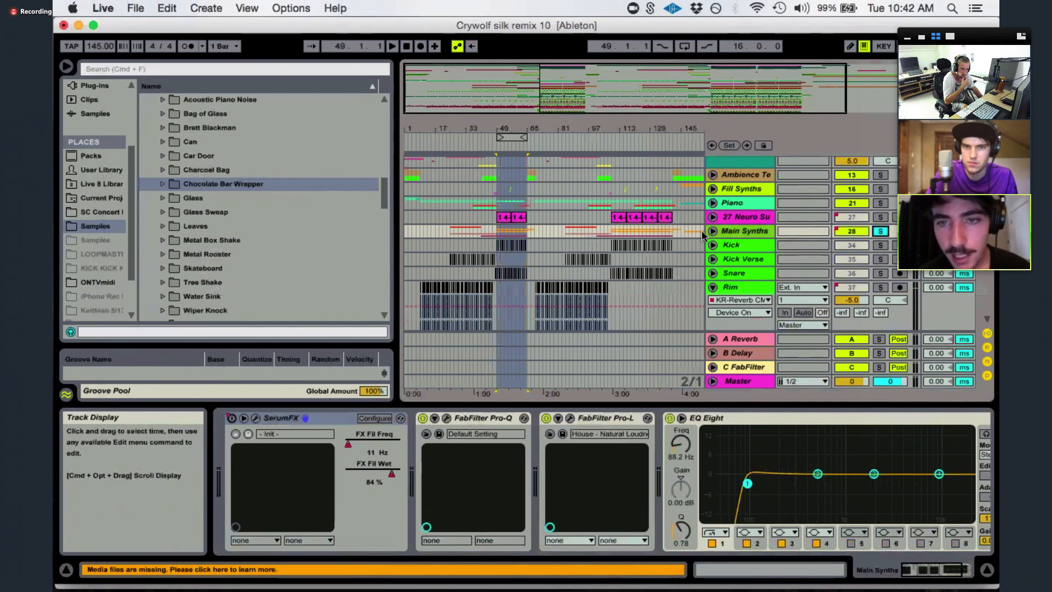
key("space")
- Unfold Main Synths, solo the Cathedral and 31 Slow Moth tracks in turn to compare them, stop playback, and clear the solo
left_click(712, 231)
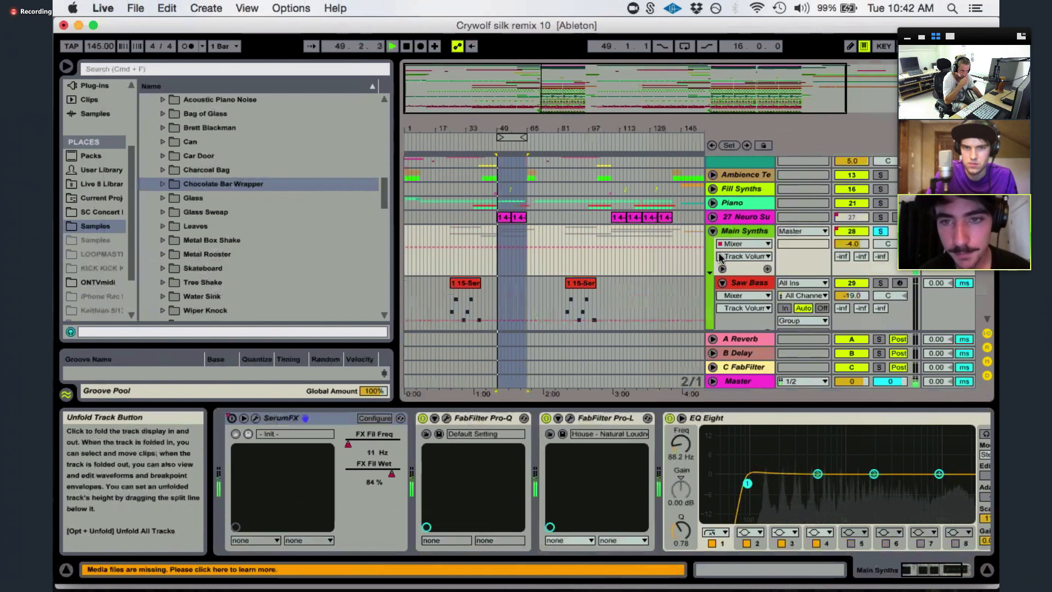
scroll(768, 247, "down", 3)
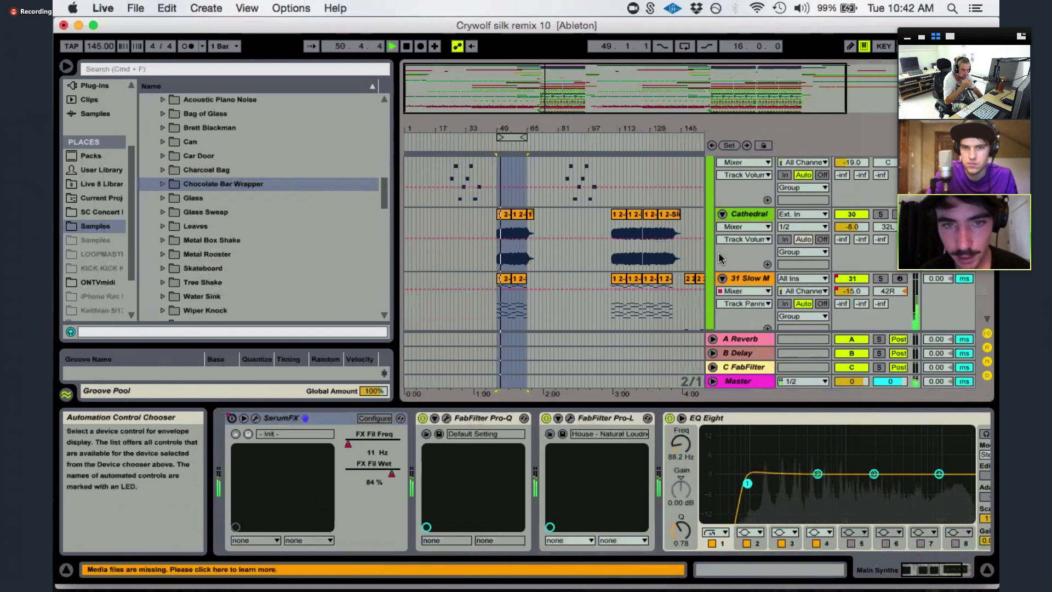
left_click(881, 214)
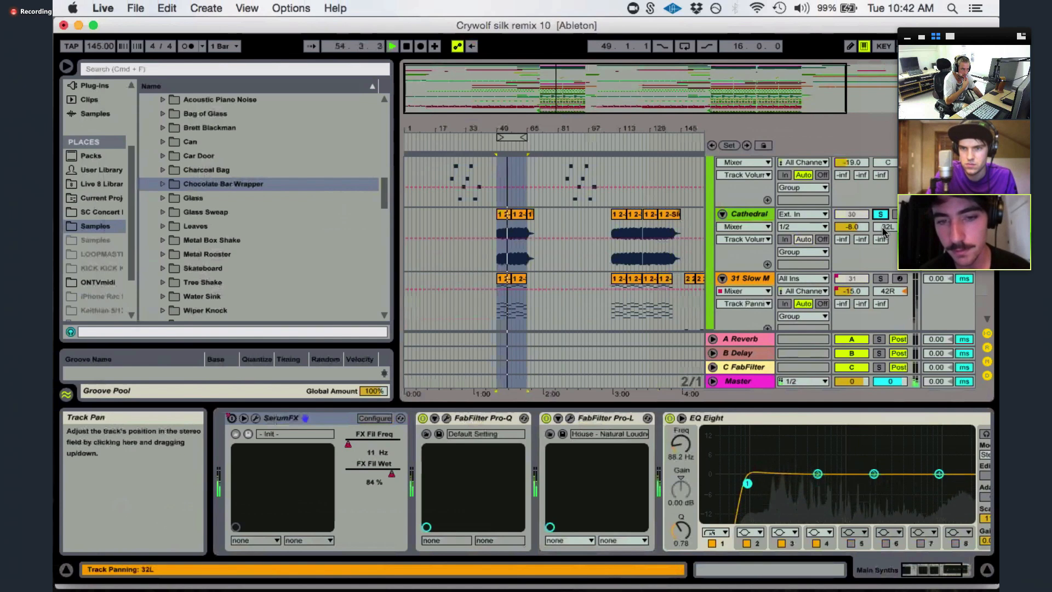
left_click(881, 278)
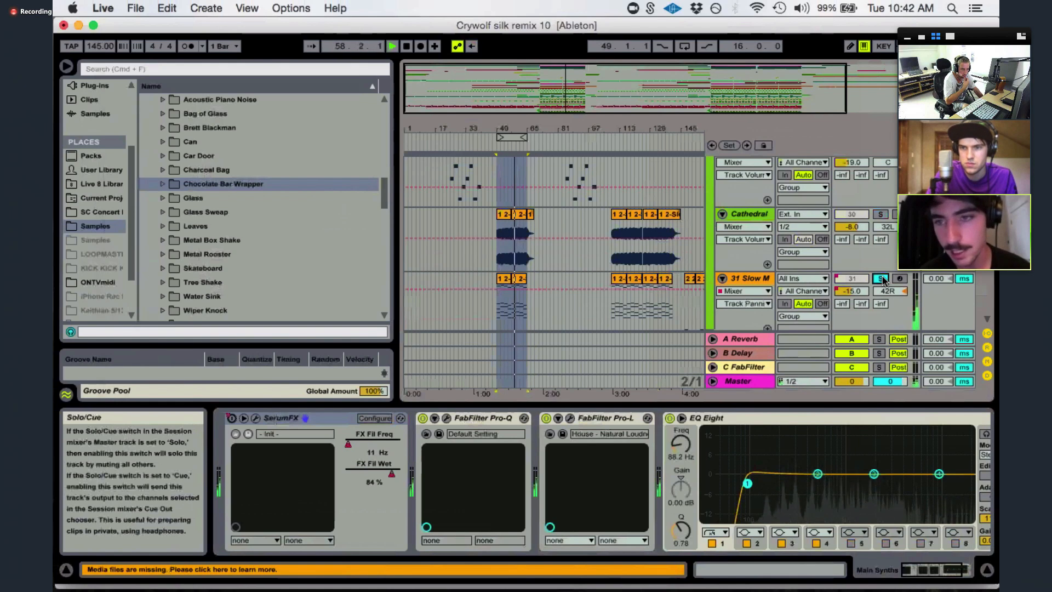
left_click(882, 215)
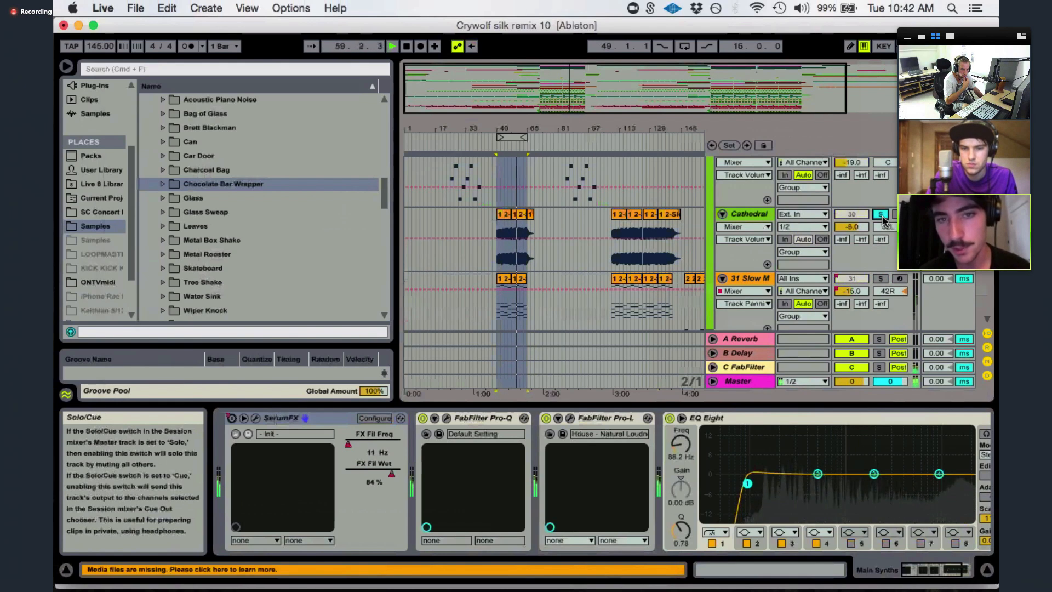
key("space")
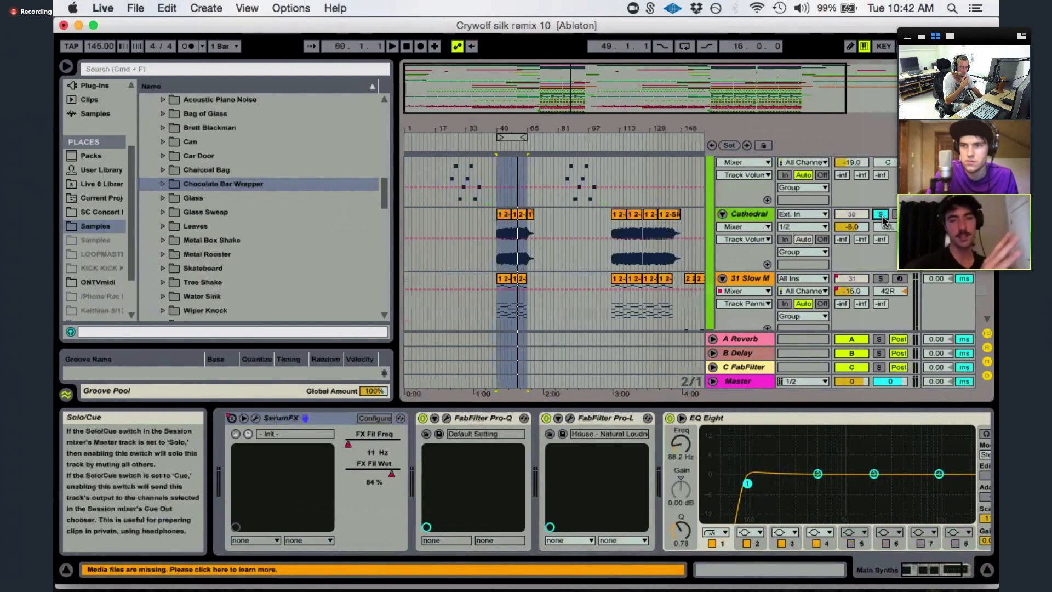
left_click(881, 214)
scroll(883, 219, "up", 5)
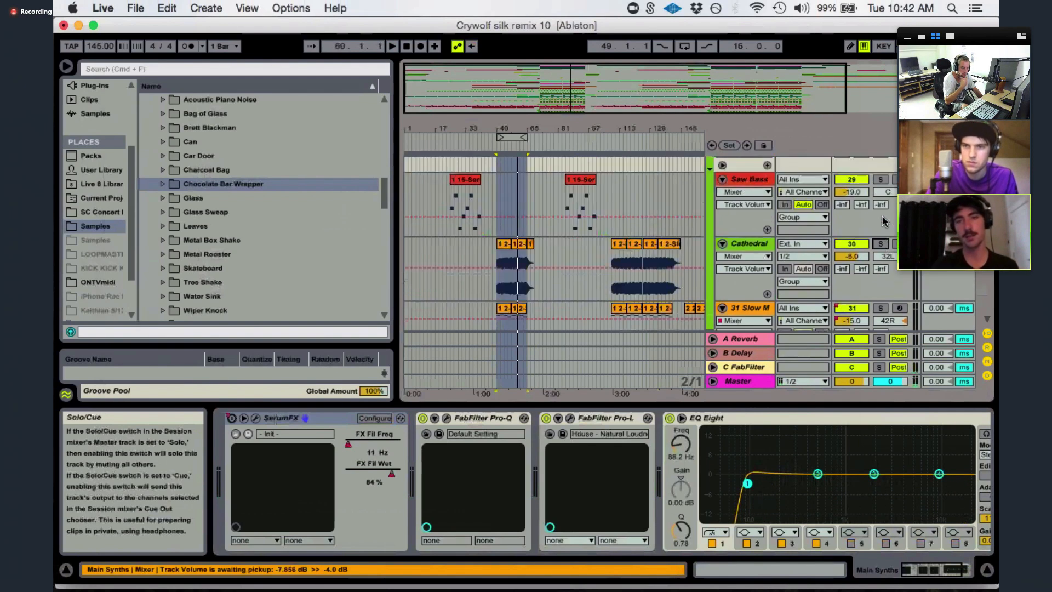
scroll(883, 219, "up", 5)
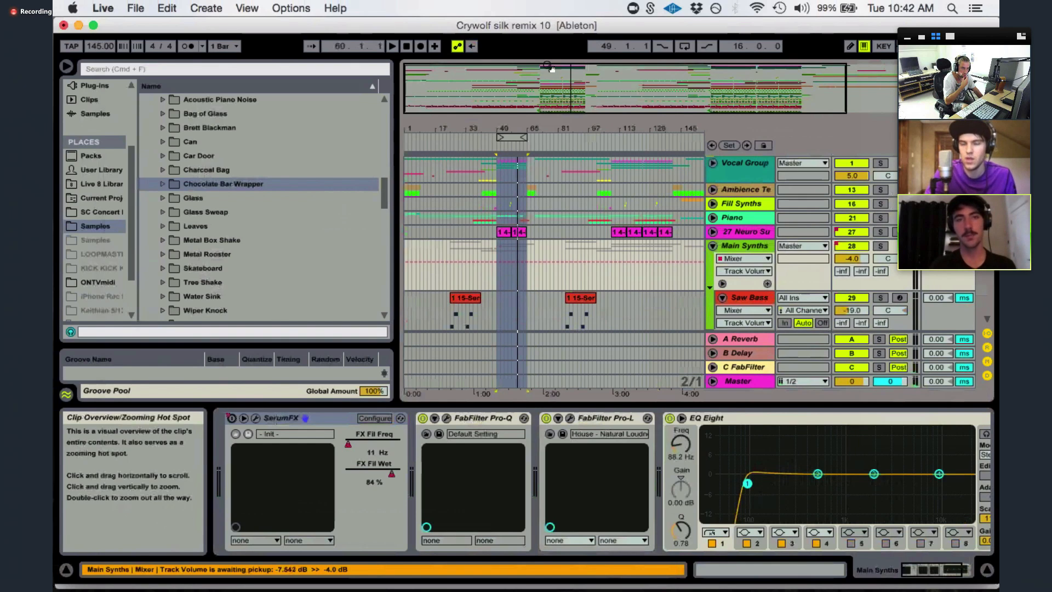